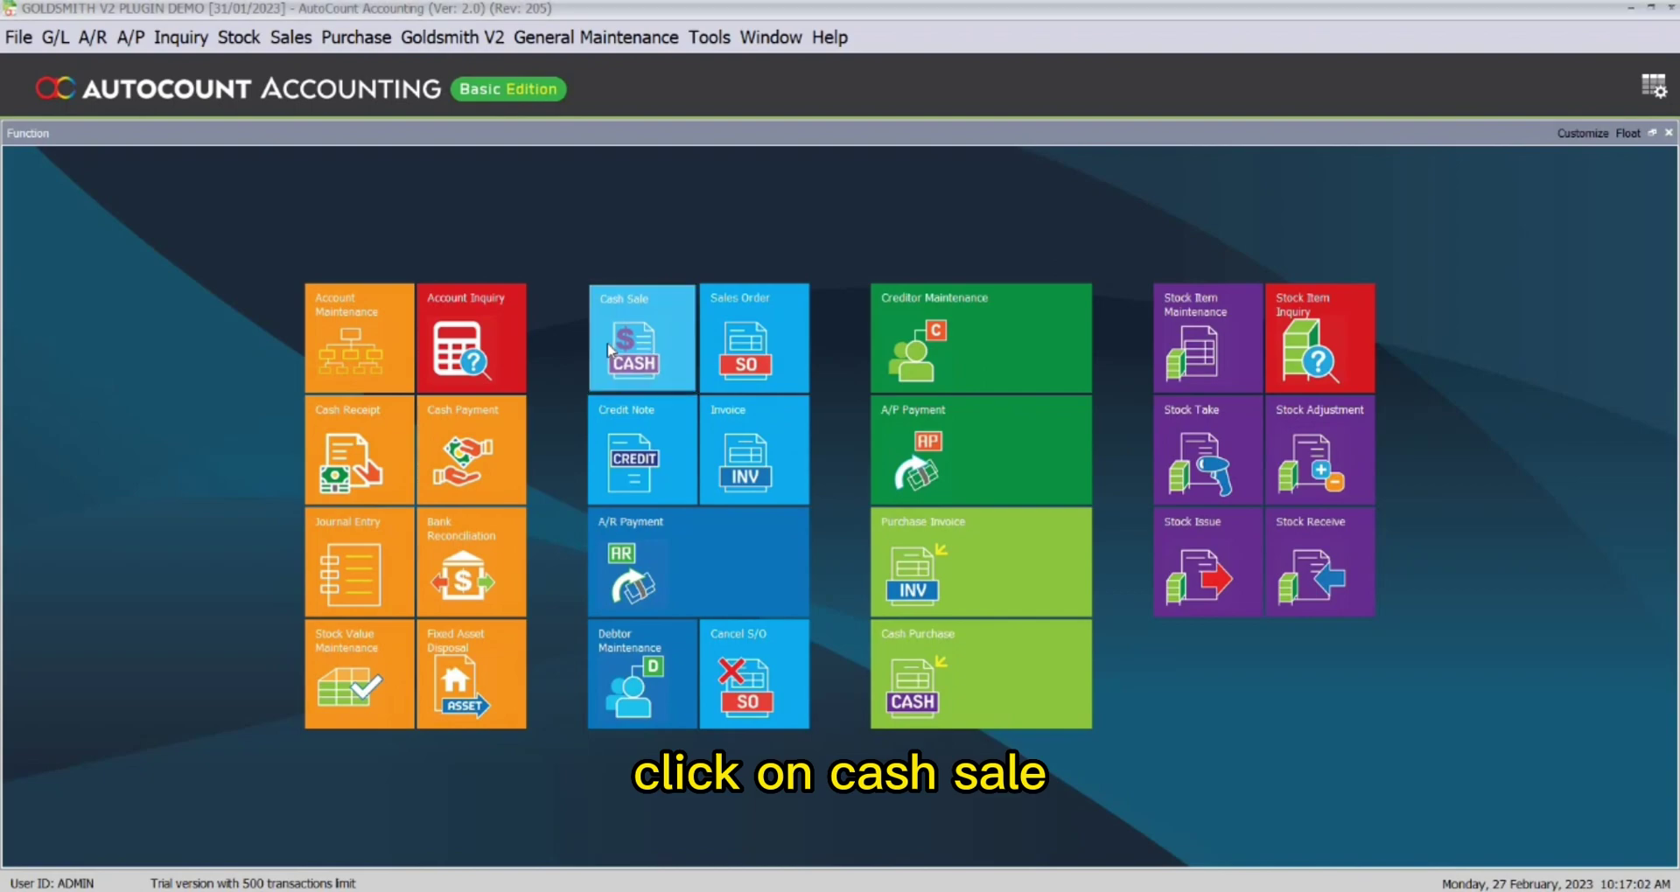
Start a new cash sale for debtor 300-C001 at location HQ.
{"action": "left_click", "coordinate": [643, 341]}
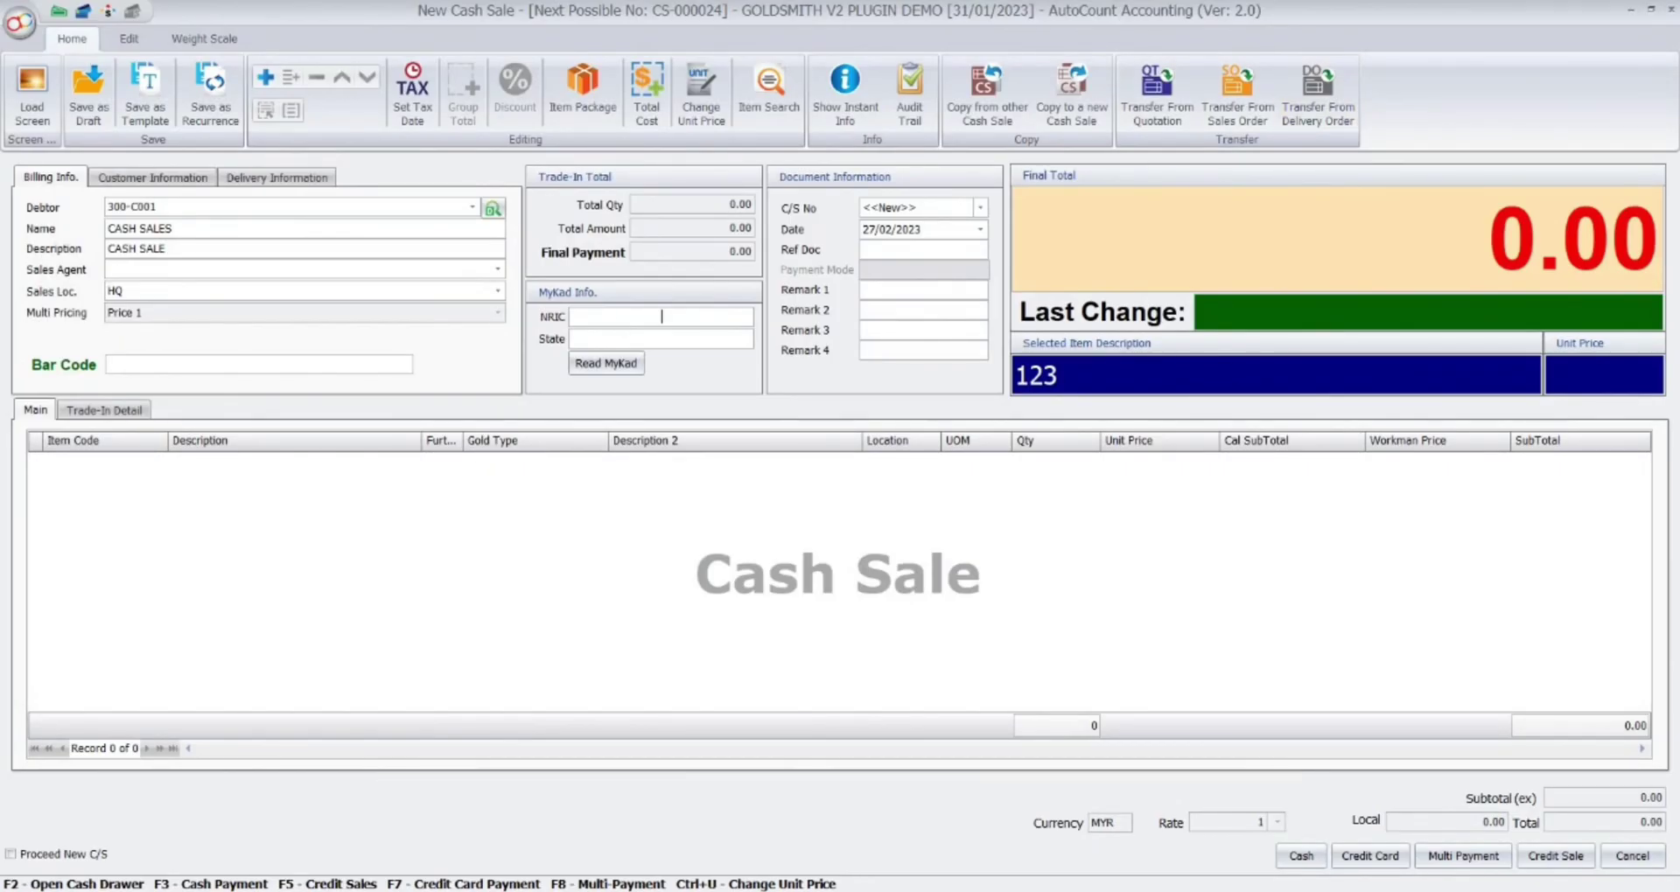
Enter the customer's NRIC and state JOHOR, then read the MyKad details.
{"action": "left_click", "coordinate": [596, 342]}
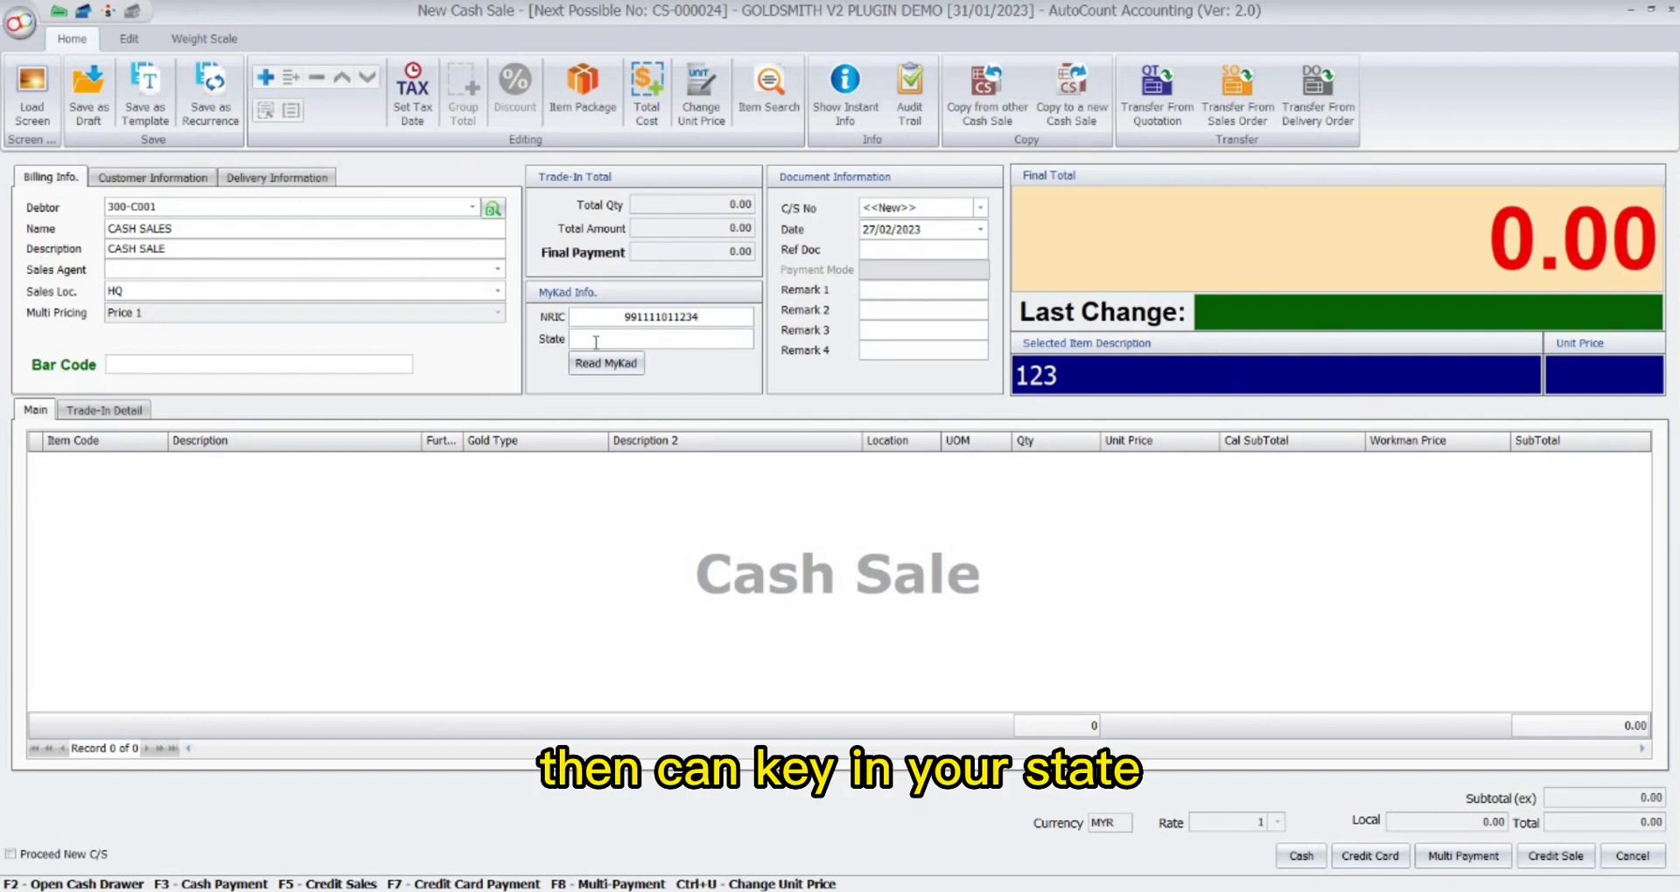
{"action": "key", "text": "Caps_Lock"}
{"action": "type", "text": "JOHOR"}
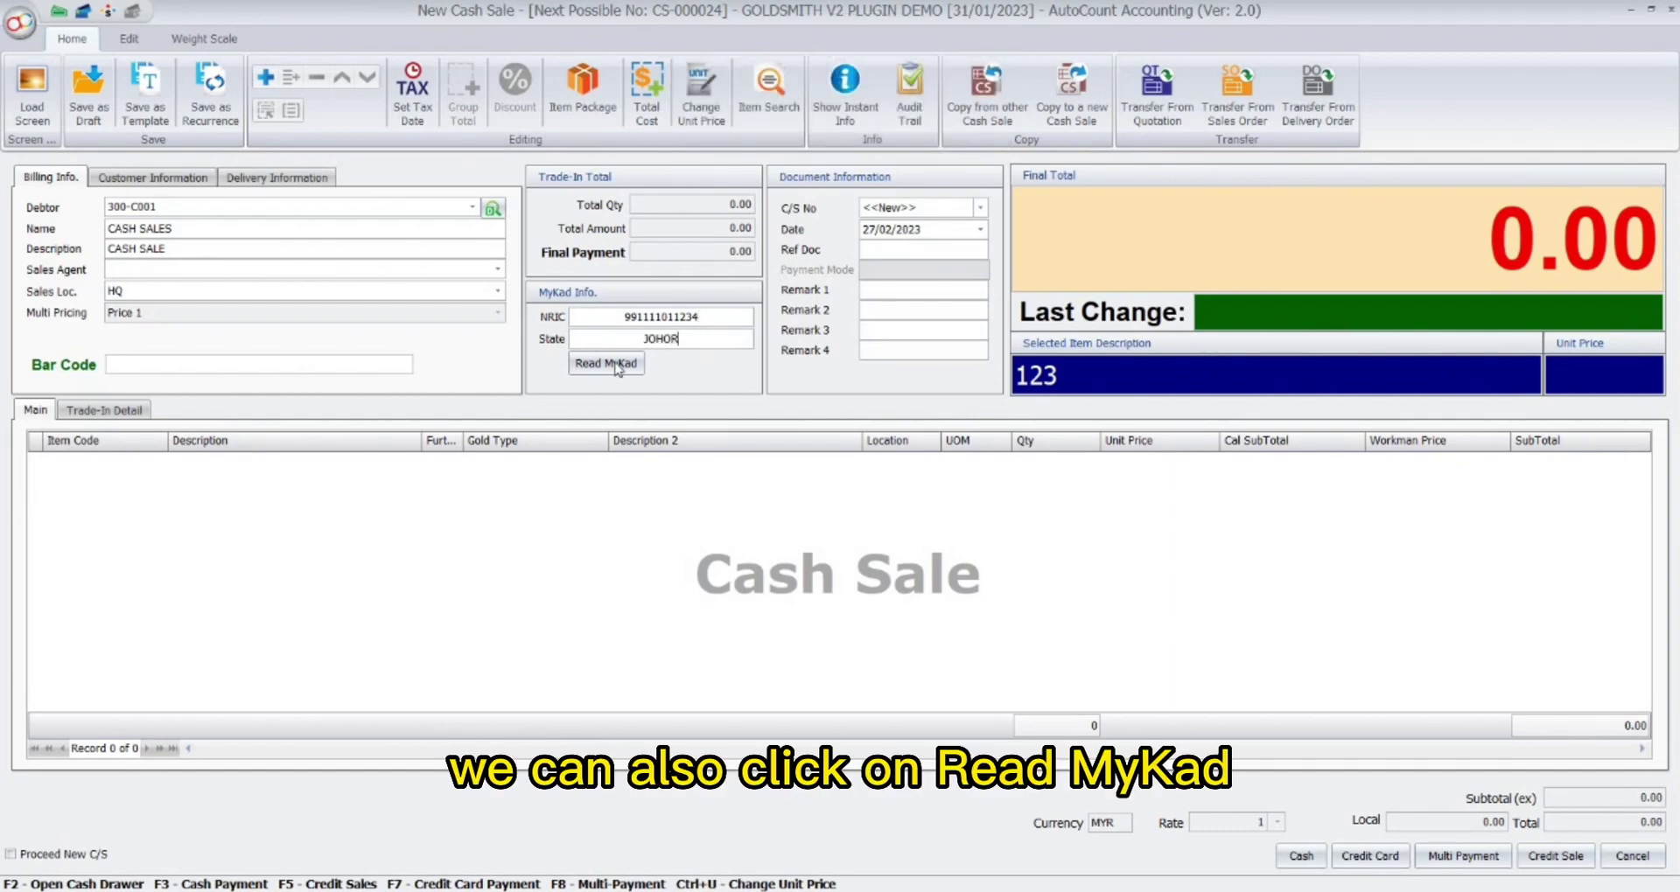
{"action": "left_click", "coordinate": [606, 363]}
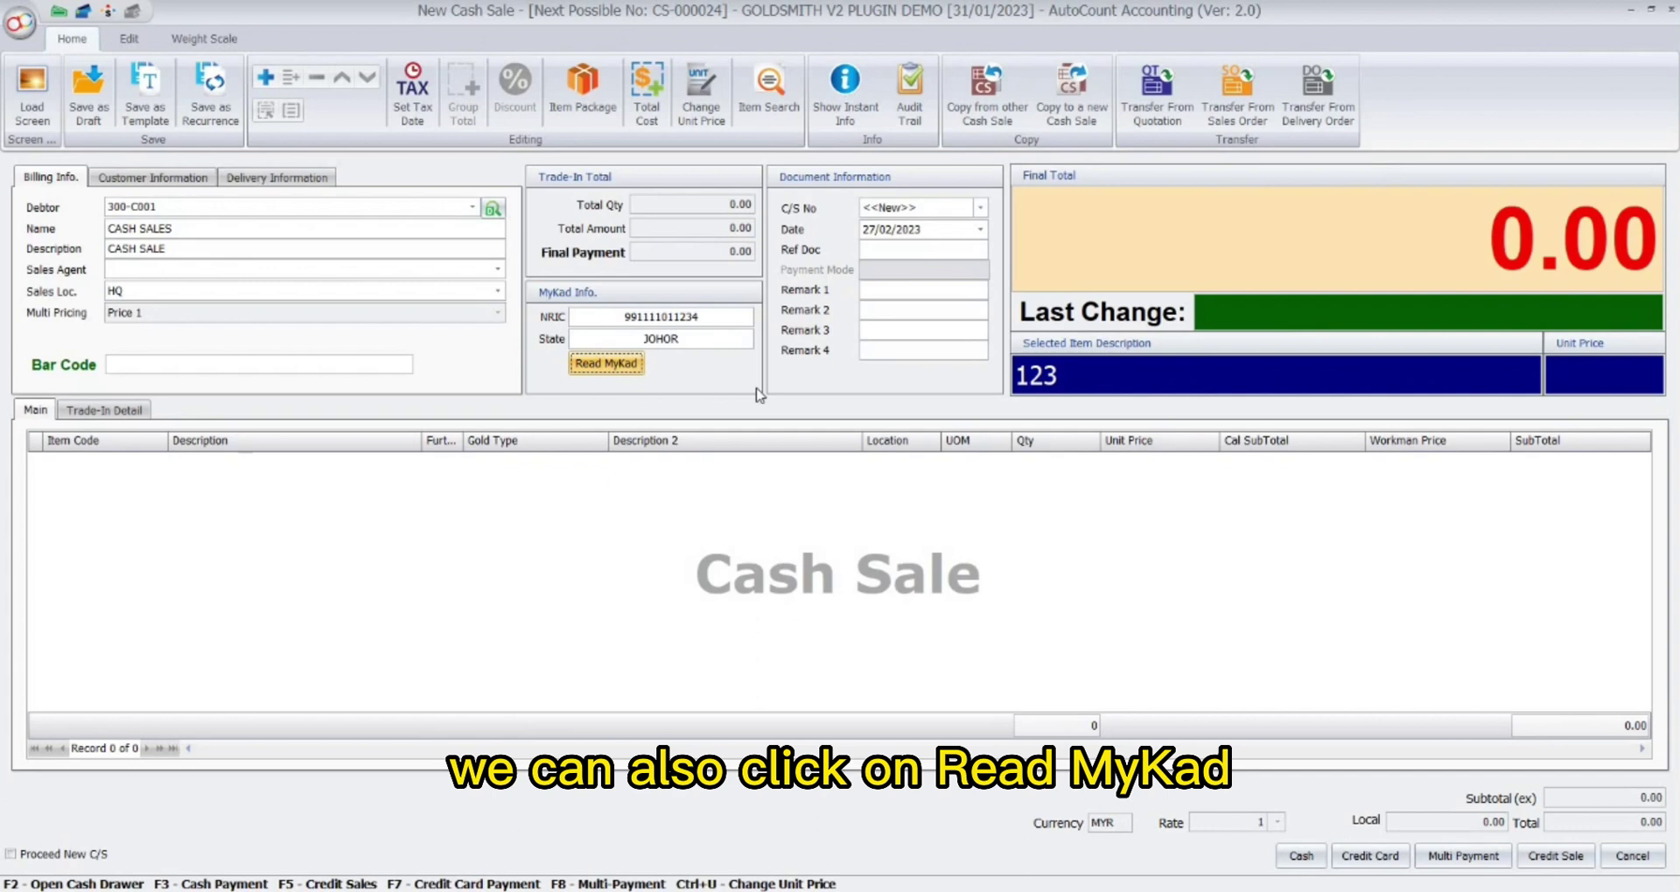
Add item 10536 (916Gold Subang, 1.02 GM at 238.00) and set payment mode to Cash.
{"action": "right_click", "coordinate": [61, 482]}
{"action": "left_click", "coordinate": [163, 473]}
{"action": "left_click", "coordinate": [160, 462]}
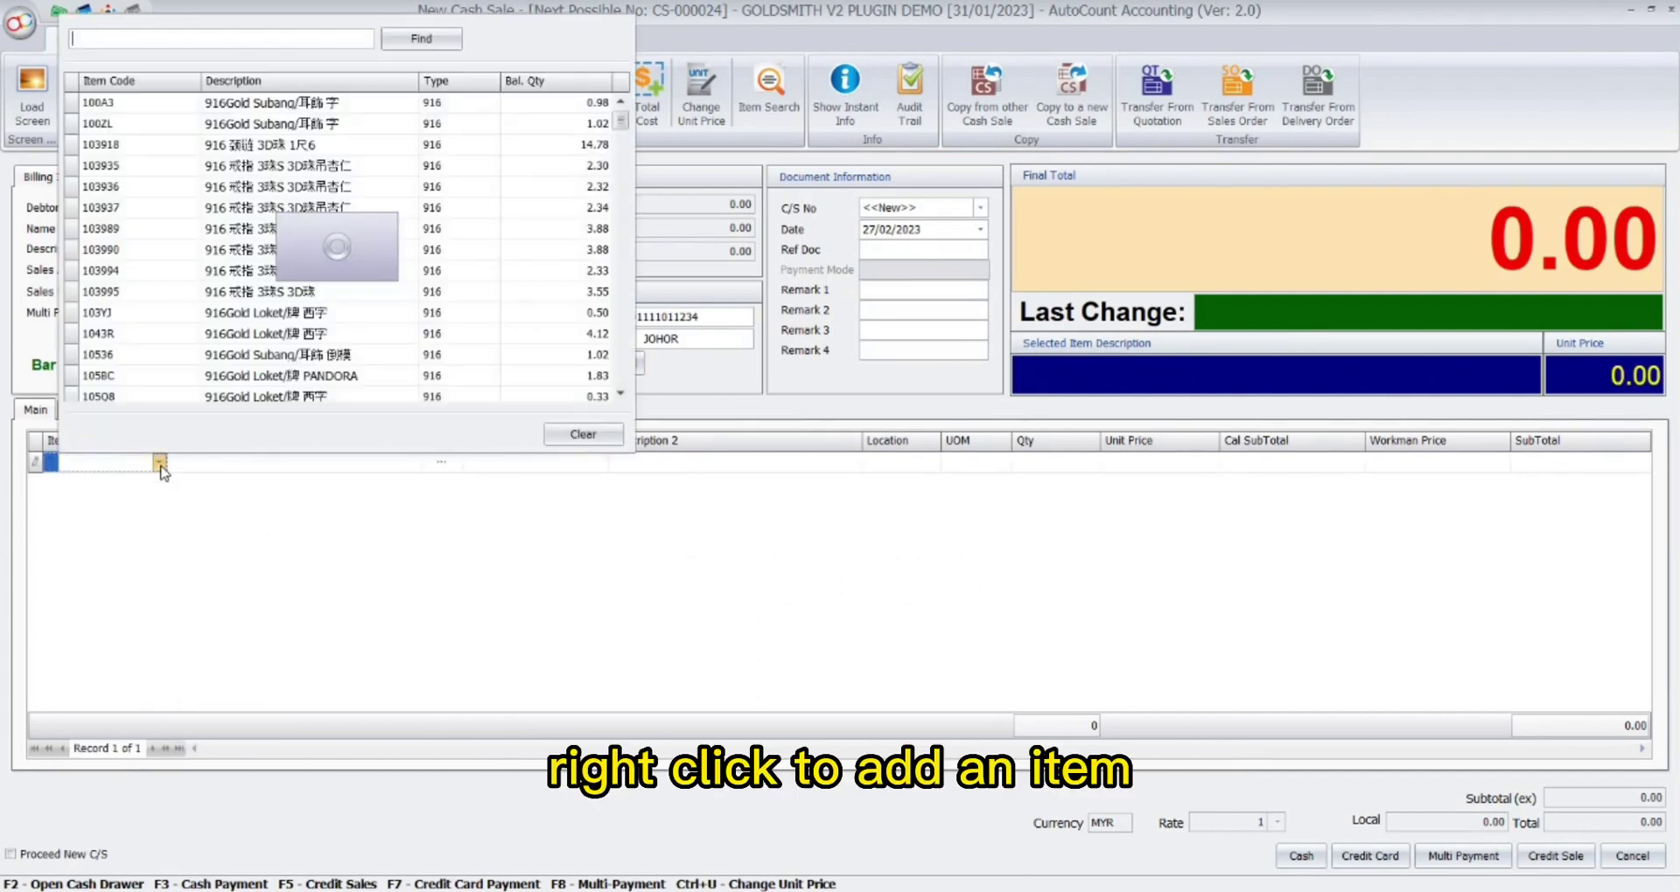
{"action": "left_click", "coordinate": [234, 356]}
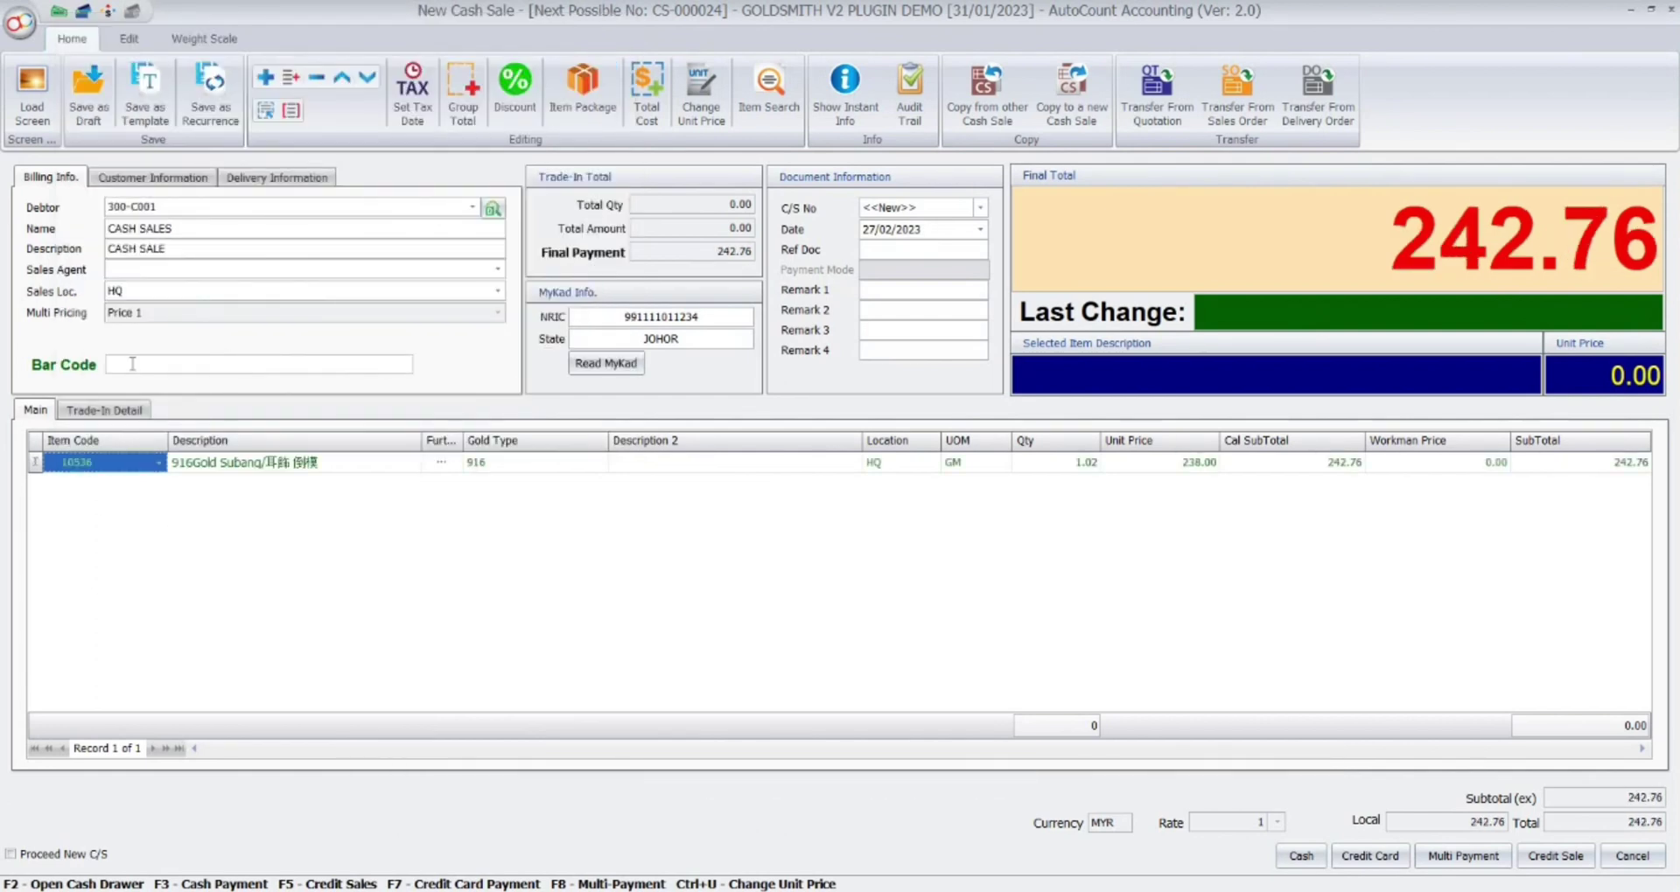
{"action": "left_click", "coordinate": [102, 526]}
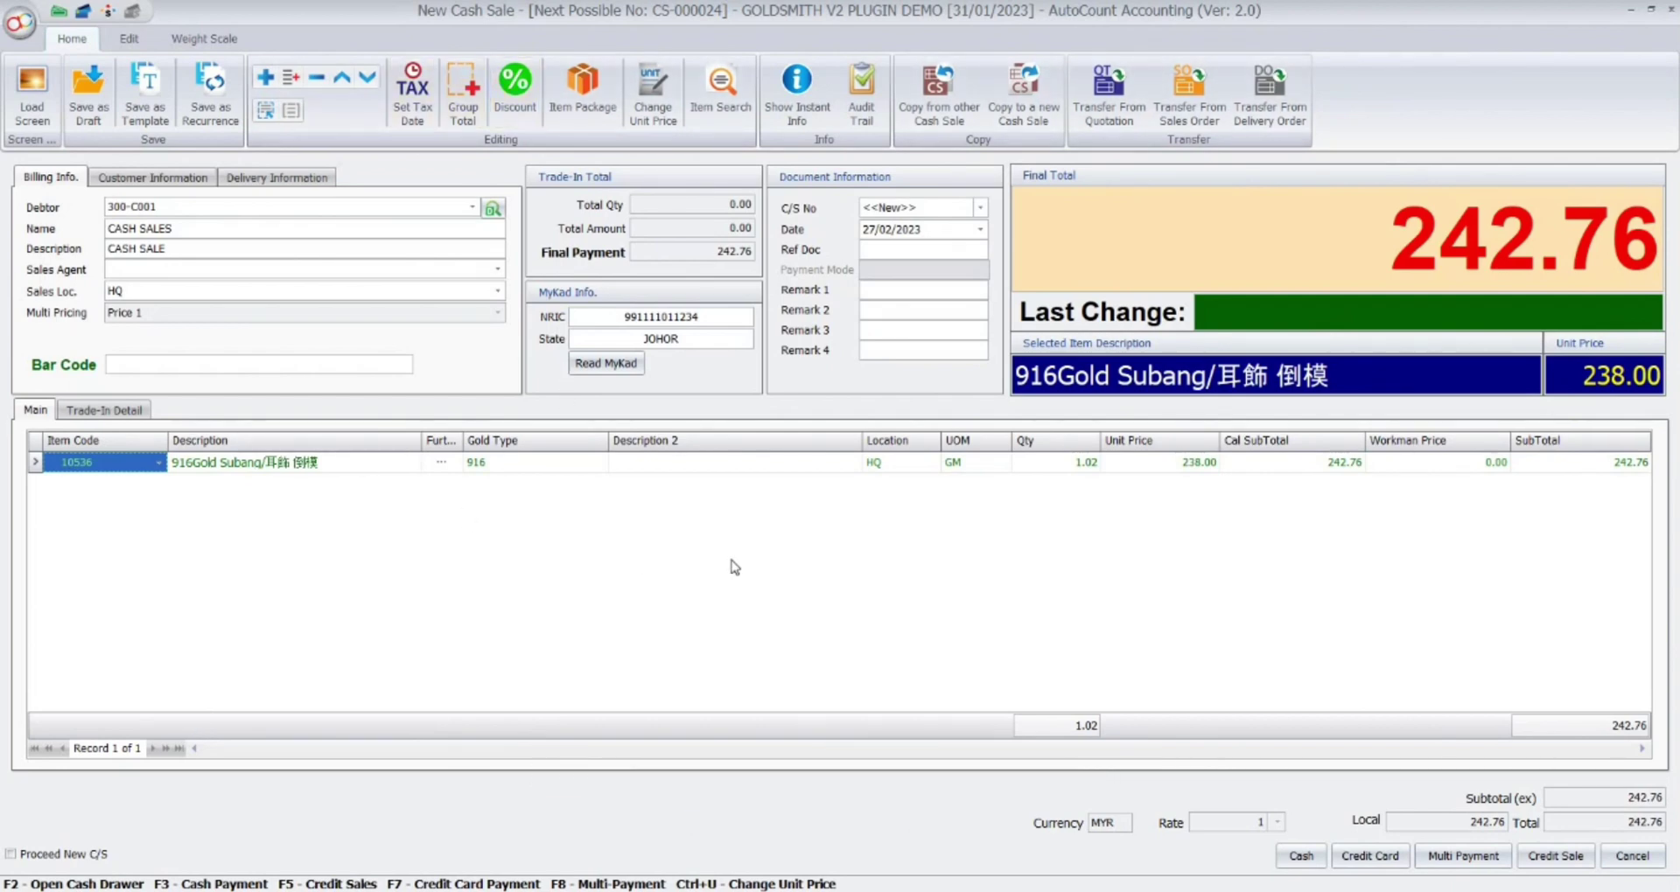
{"action": "key", "text": "F3"}
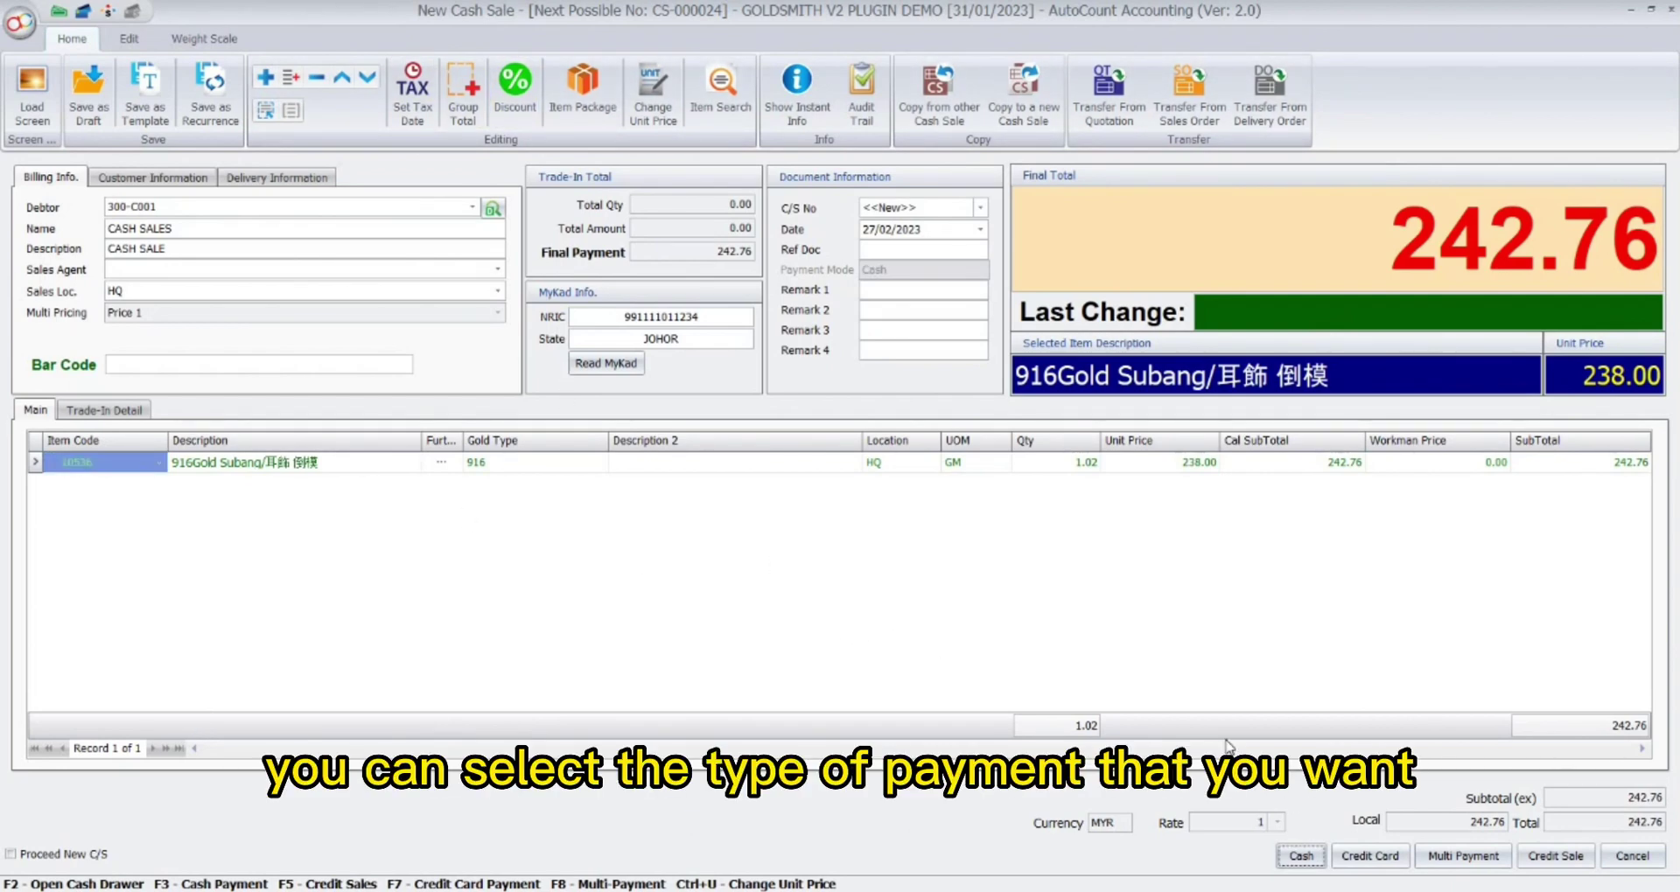
Pay the 242.76 sale with 250.00 cash, giving 7.24 change, and save it.
{"action": "left_click", "coordinate": [1300, 857]}
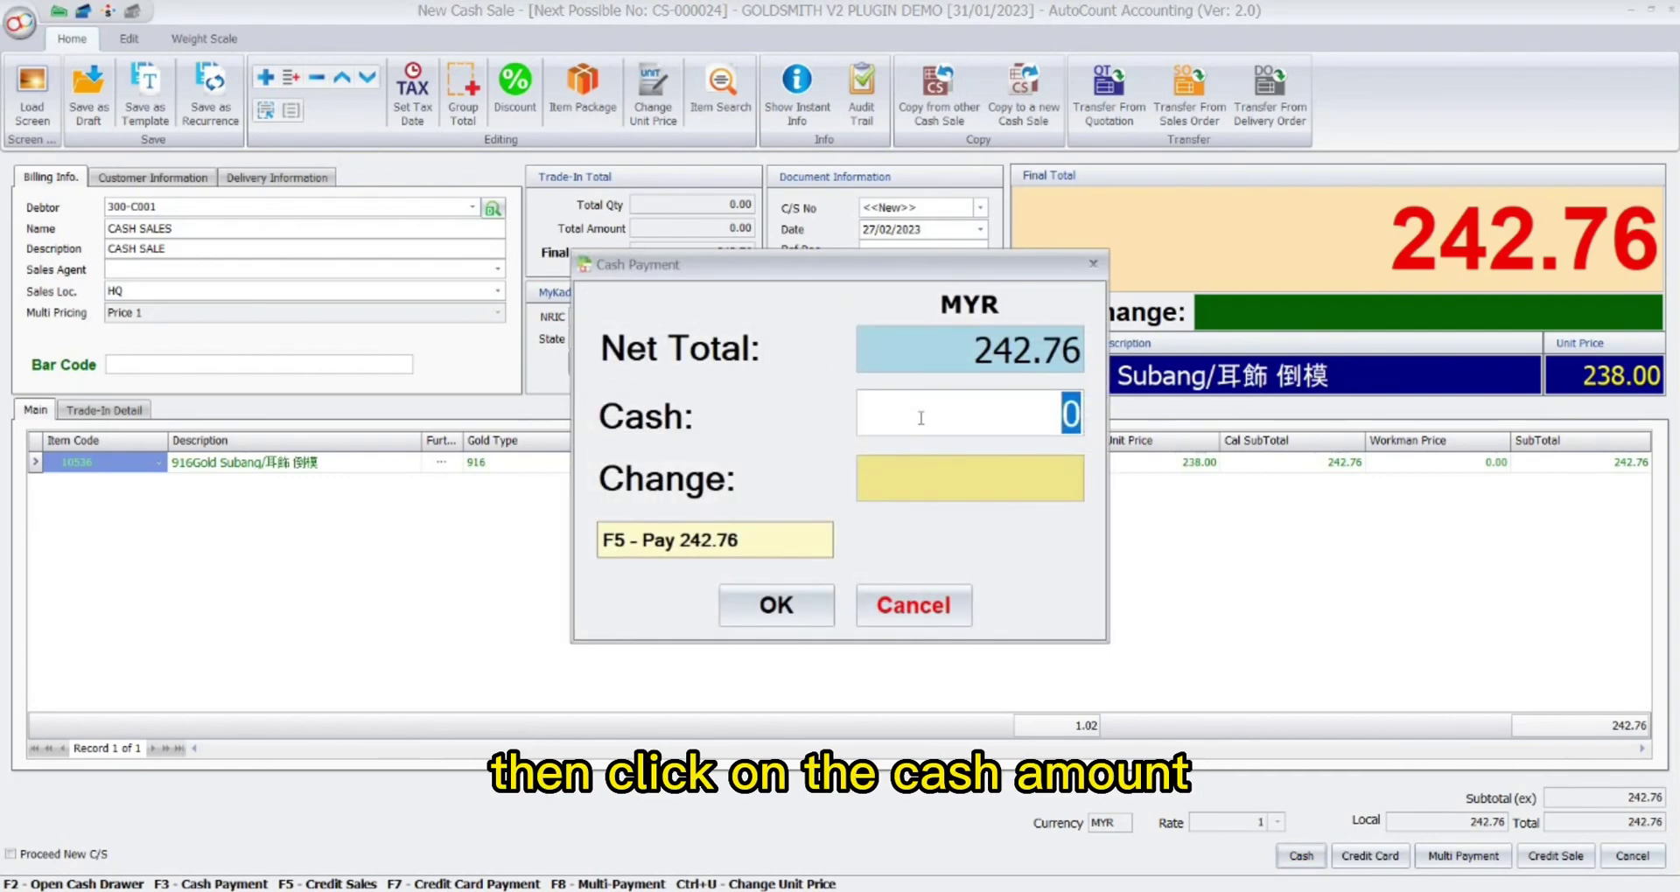
{"action": "type", "text": "250"}
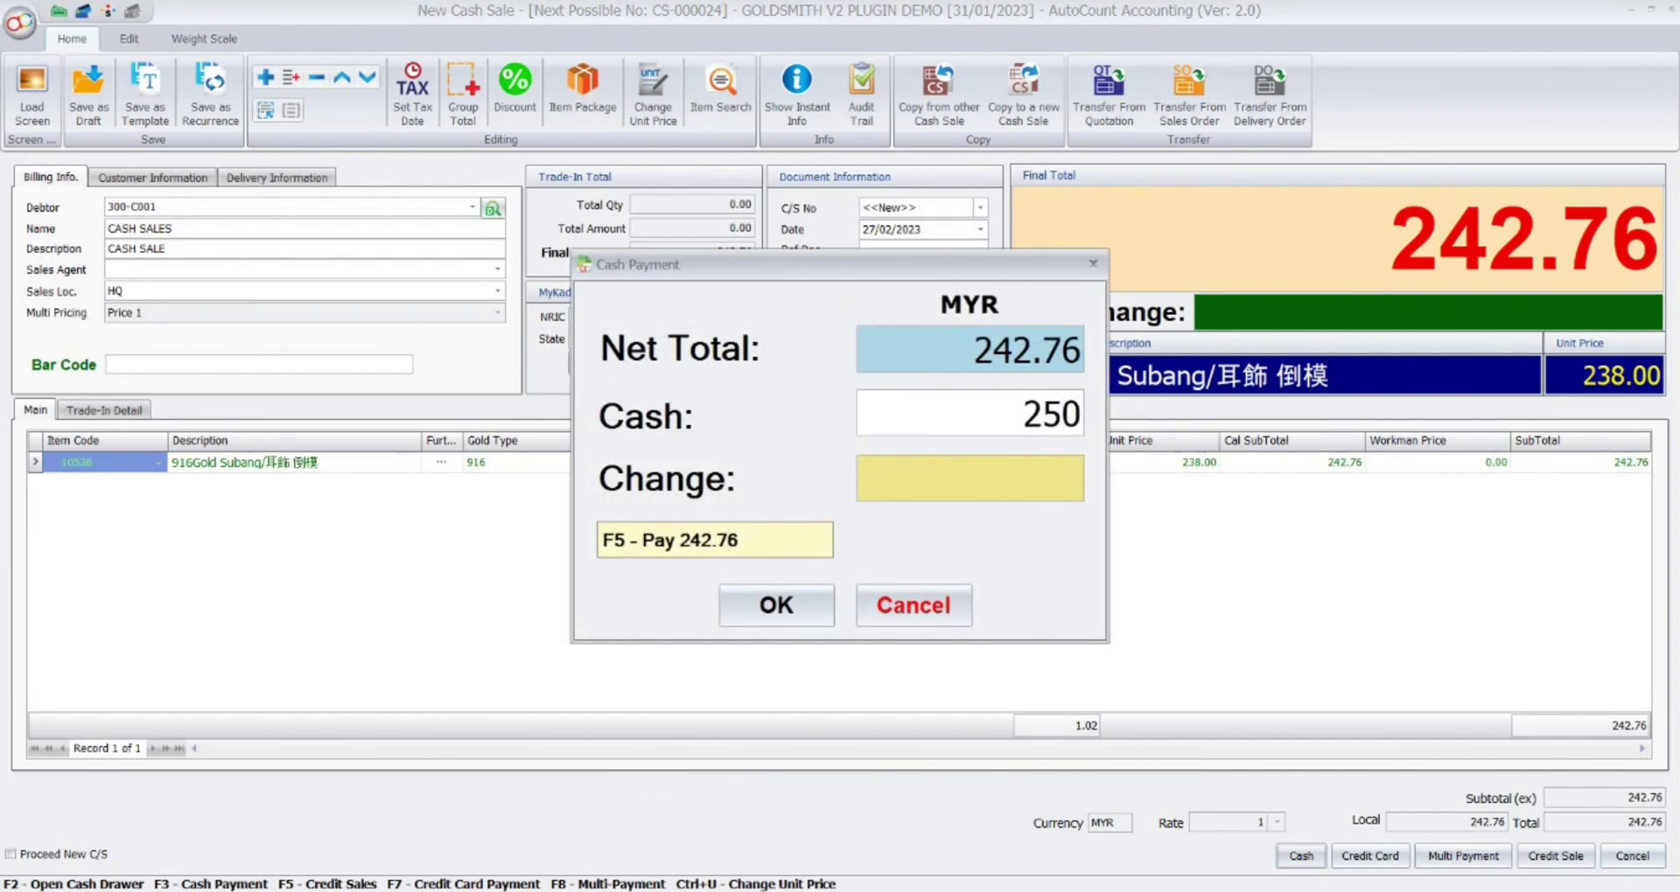
{"action": "key", "text": "Tab"}
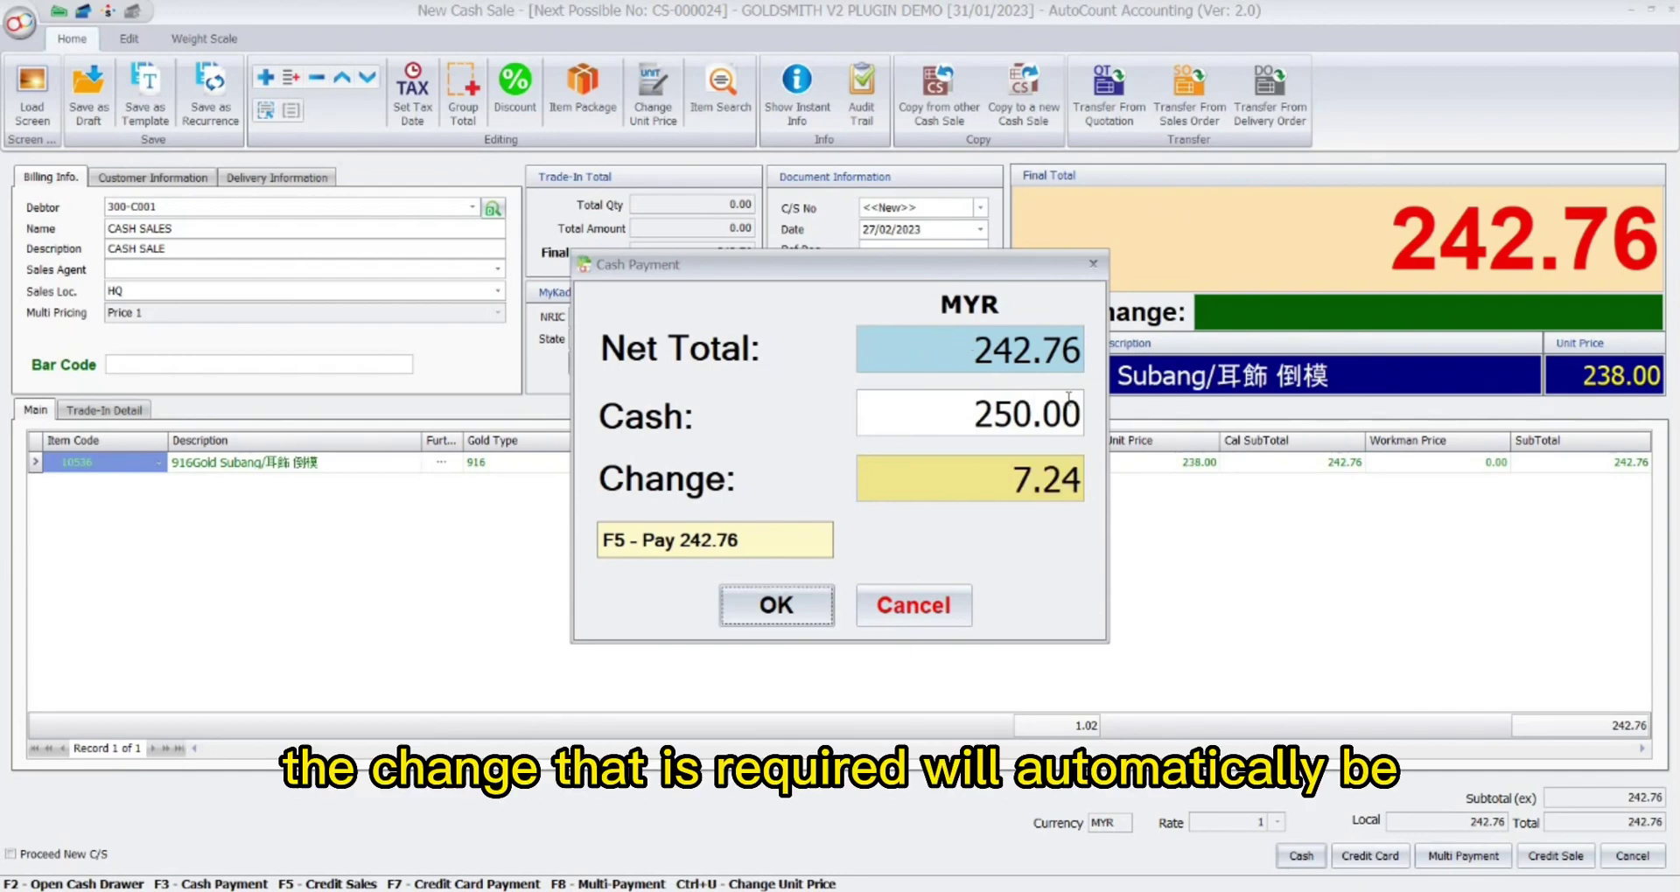
{"action": "left_click", "coordinate": [775, 607]}
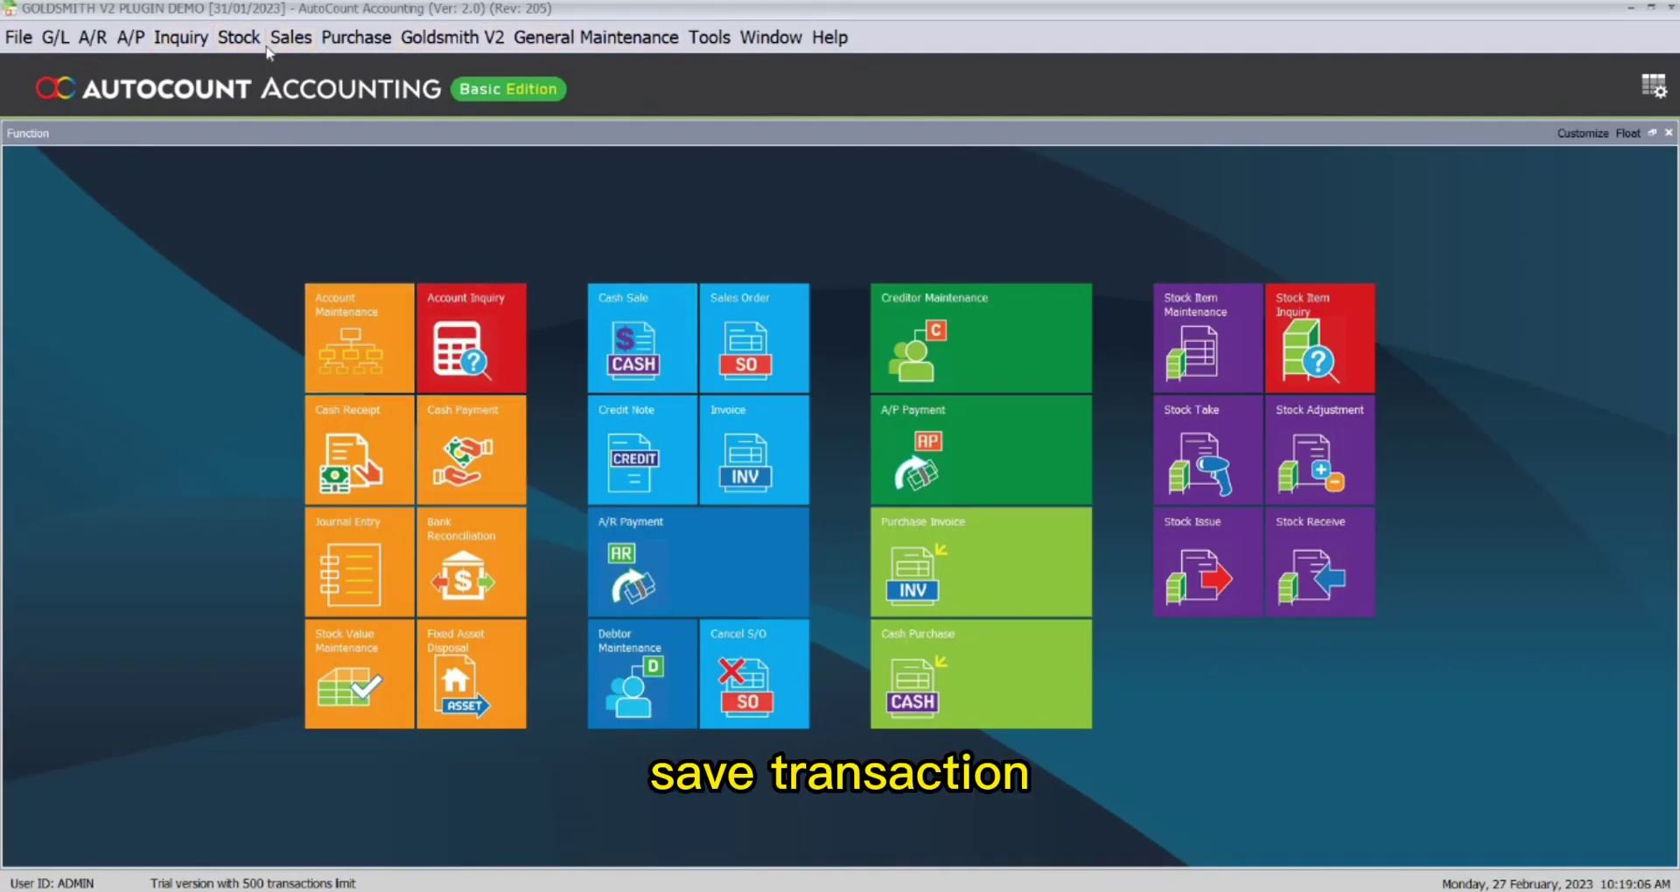
Open the Cash Sale list and check the newest entry, CS-000024 for 242.76.
{"action": "left_click", "coordinate": [290, 36]}
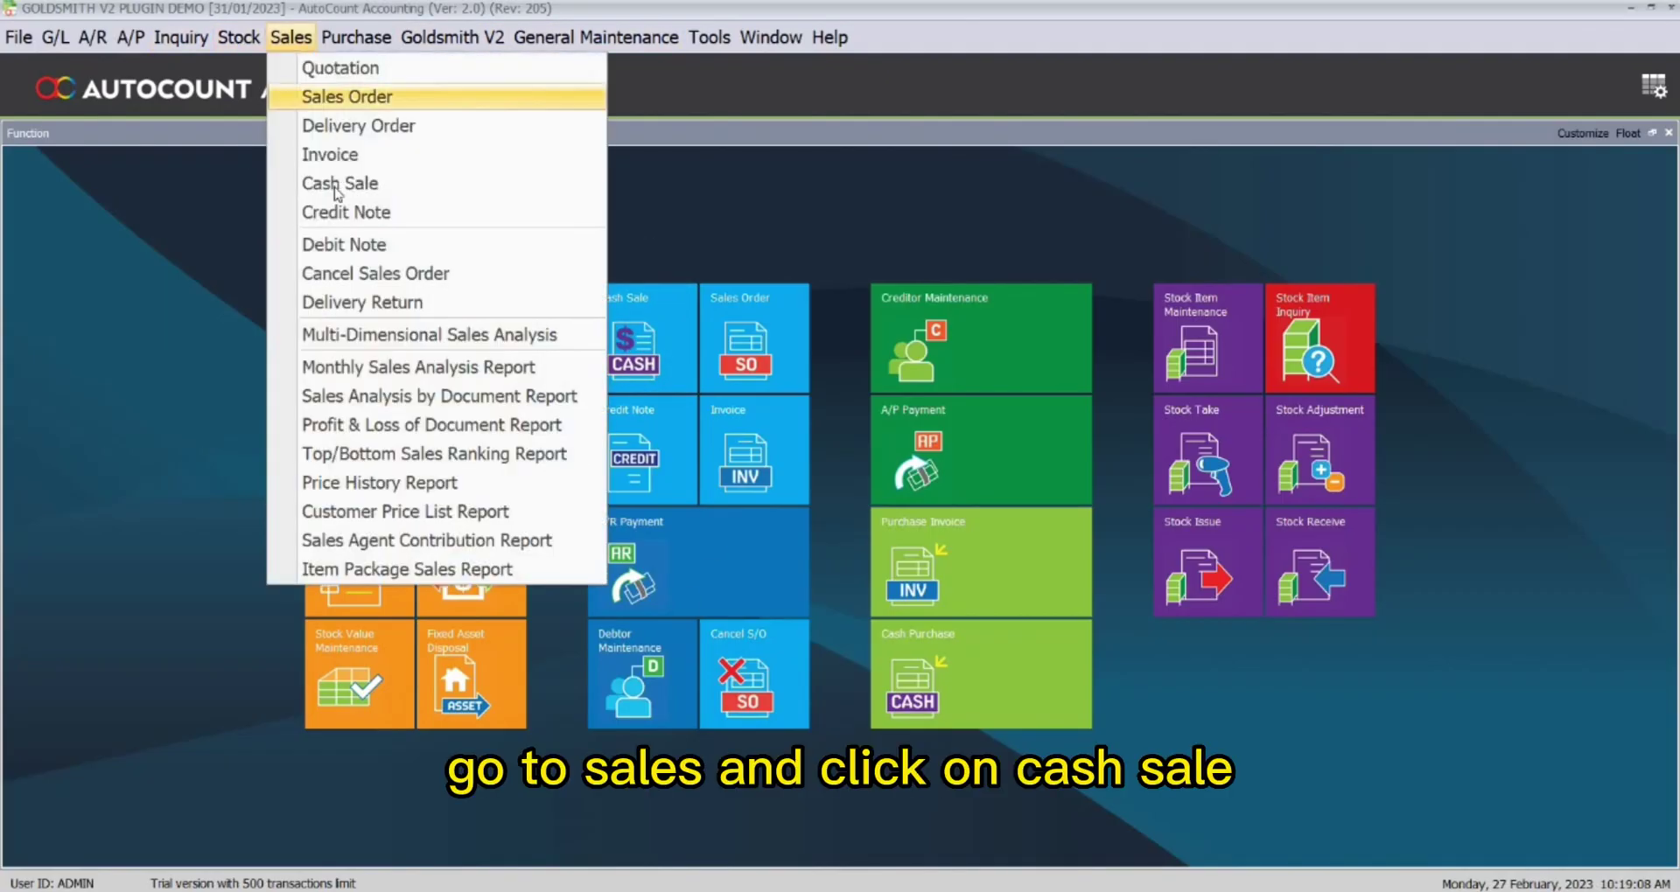
{"action": "left_click", "coordinate": [336, 179]}
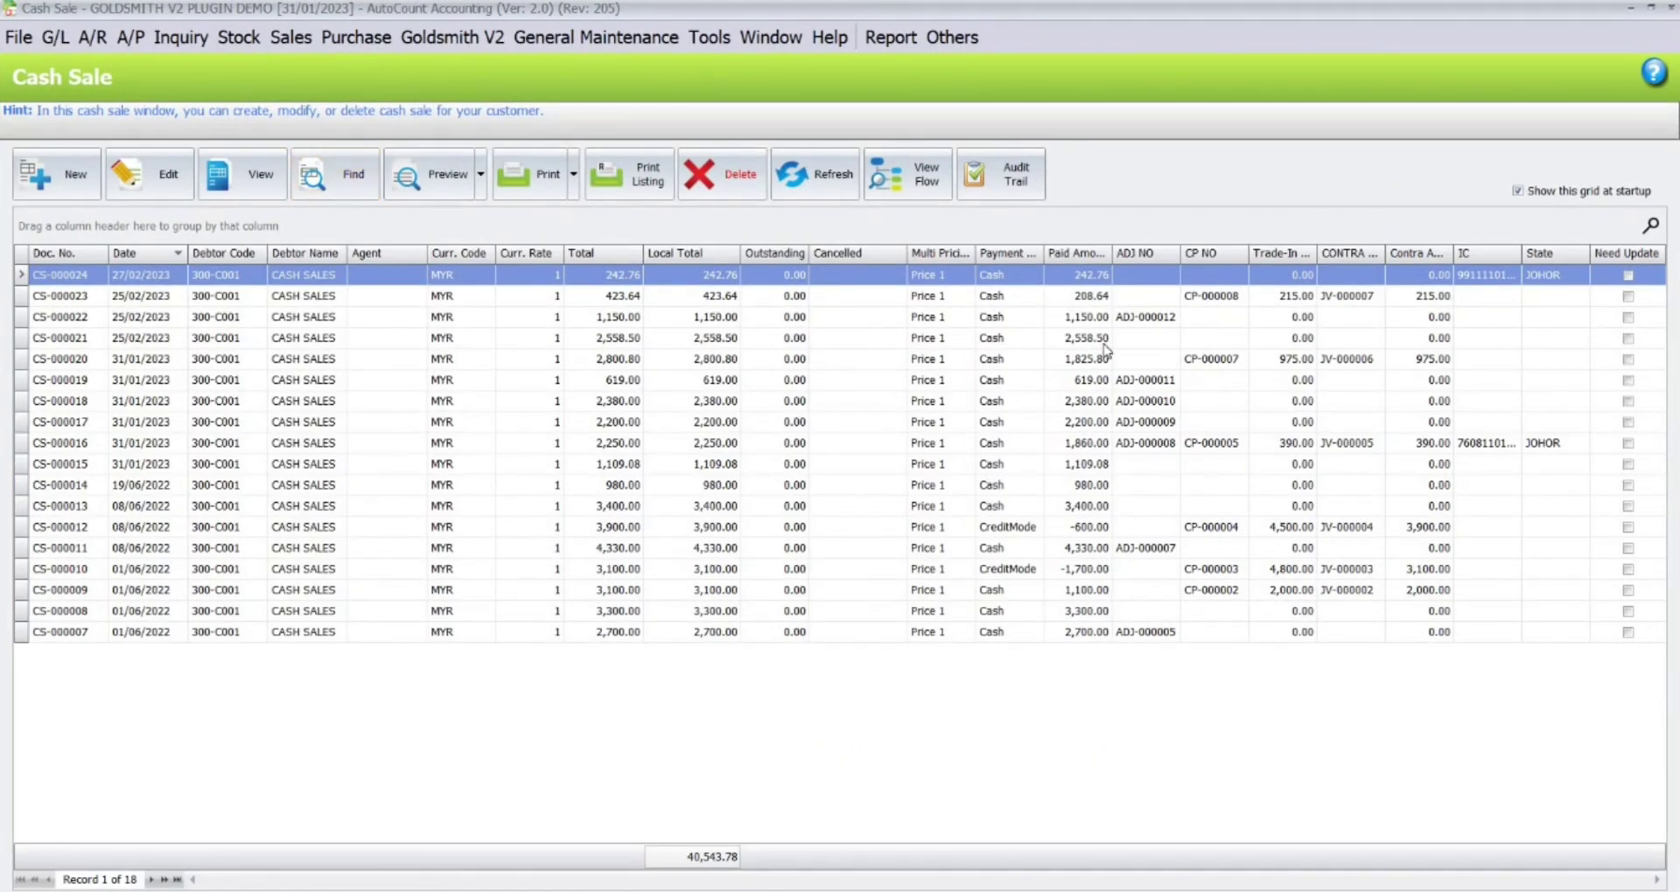
{"action": "left_click", "coordinate": [1138, 279]}
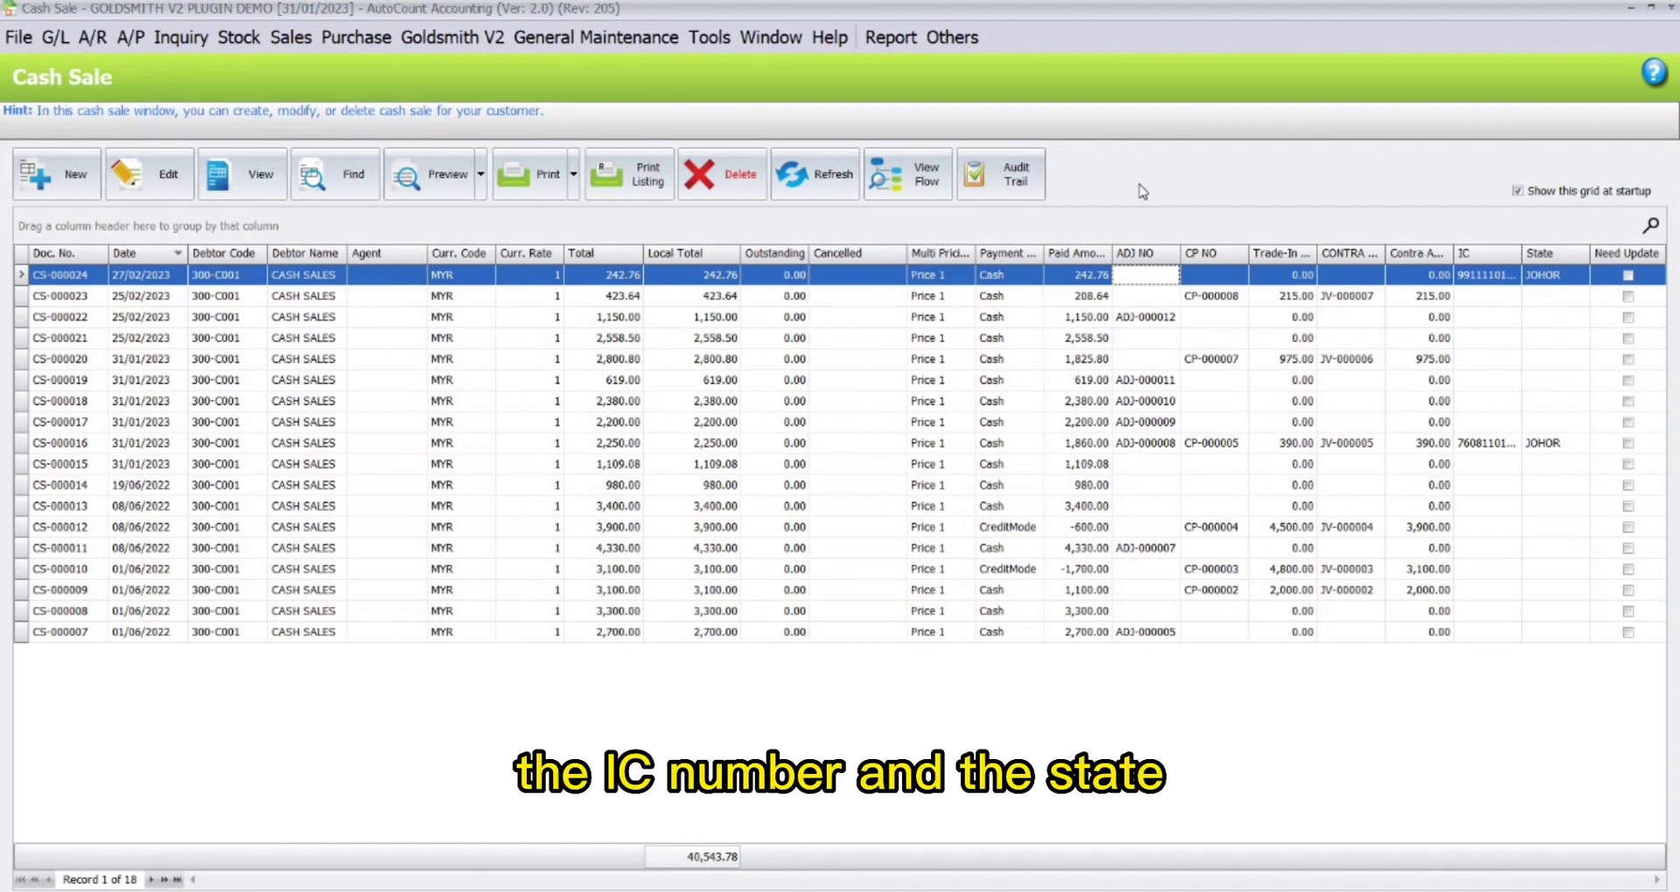
{"action": "key", "text": "Tab"}
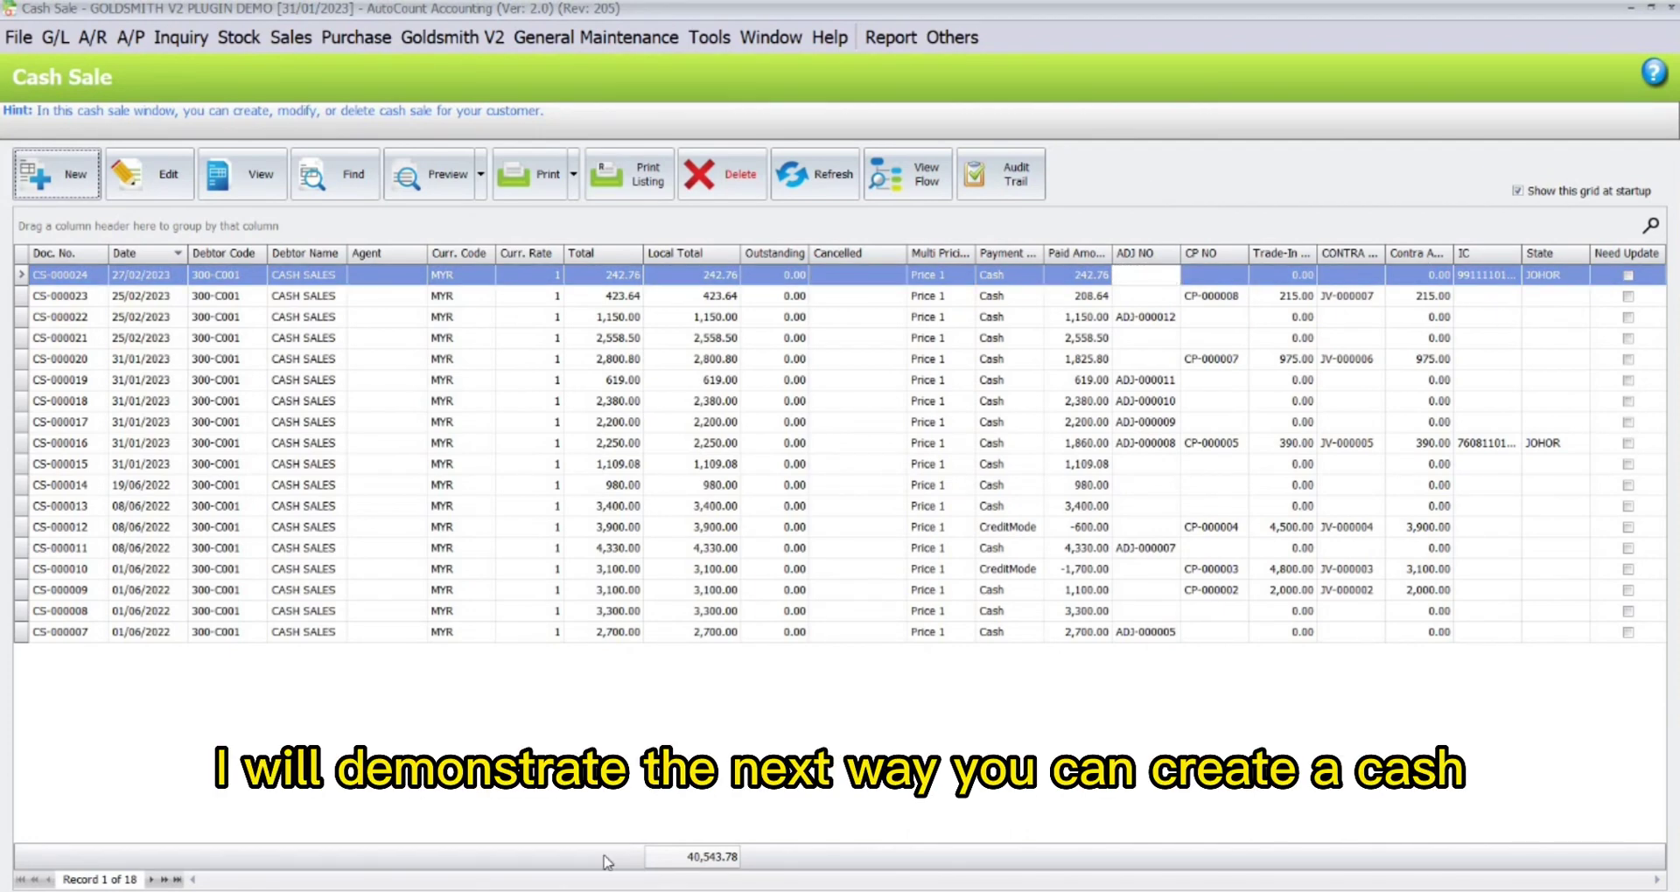
Start a new cash sale with a 916Gold R.Leher line, item 1D2ZA.
{"action": "left_click", "coordinate": [45, 175]}
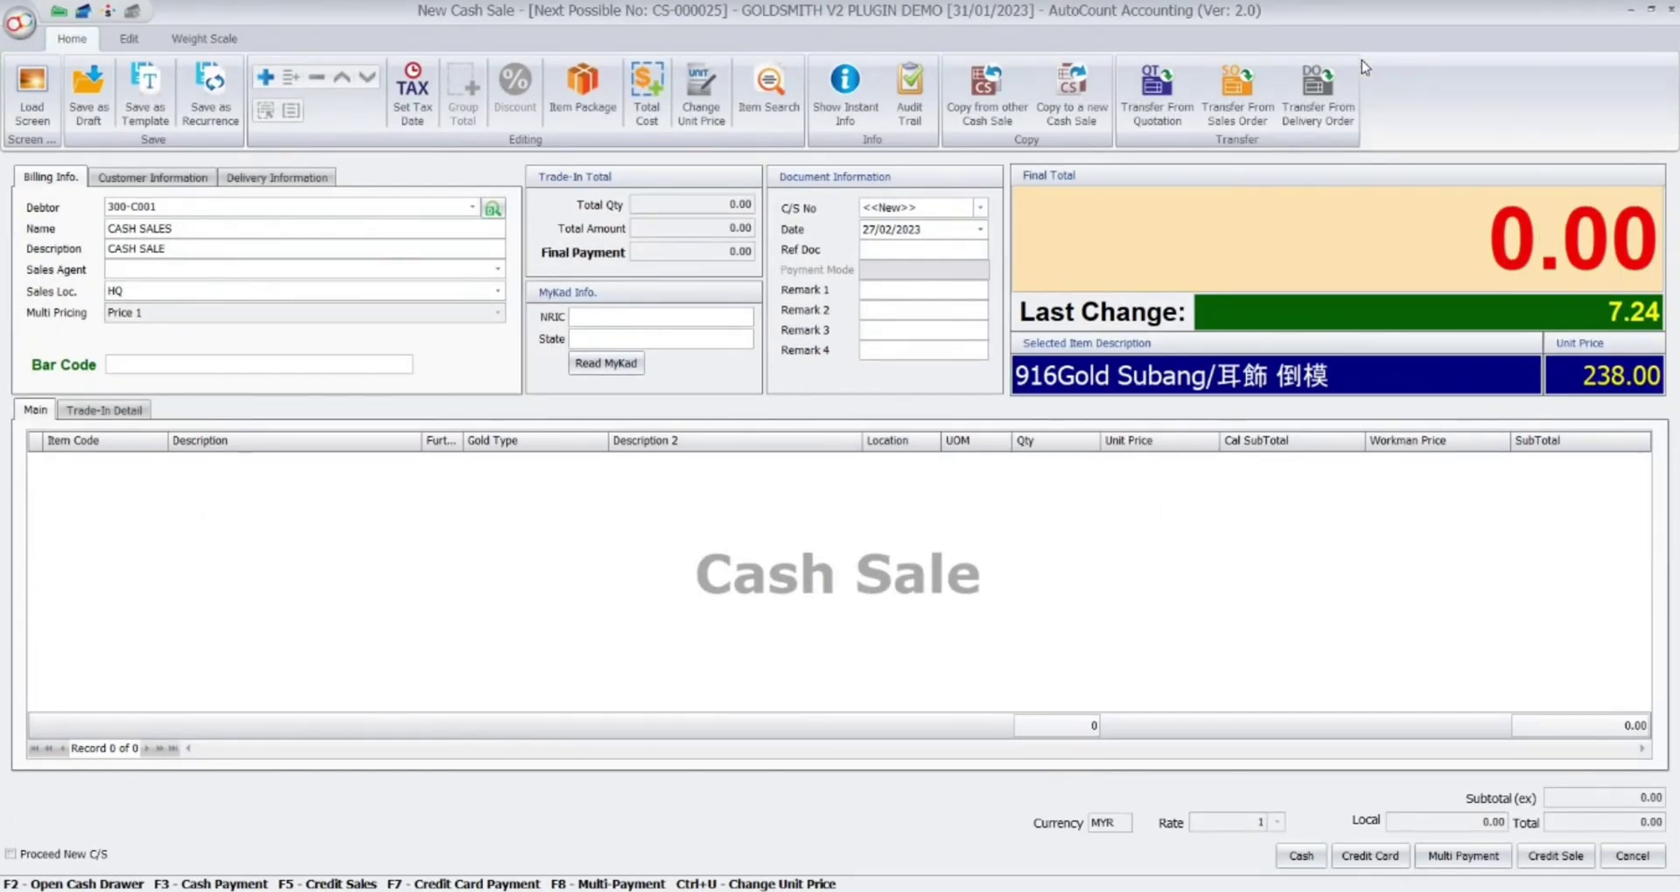
{"action": "right_click", "coordinate": [136, 517]}
{"action": "left_click", "coordinate": [171, 524]}
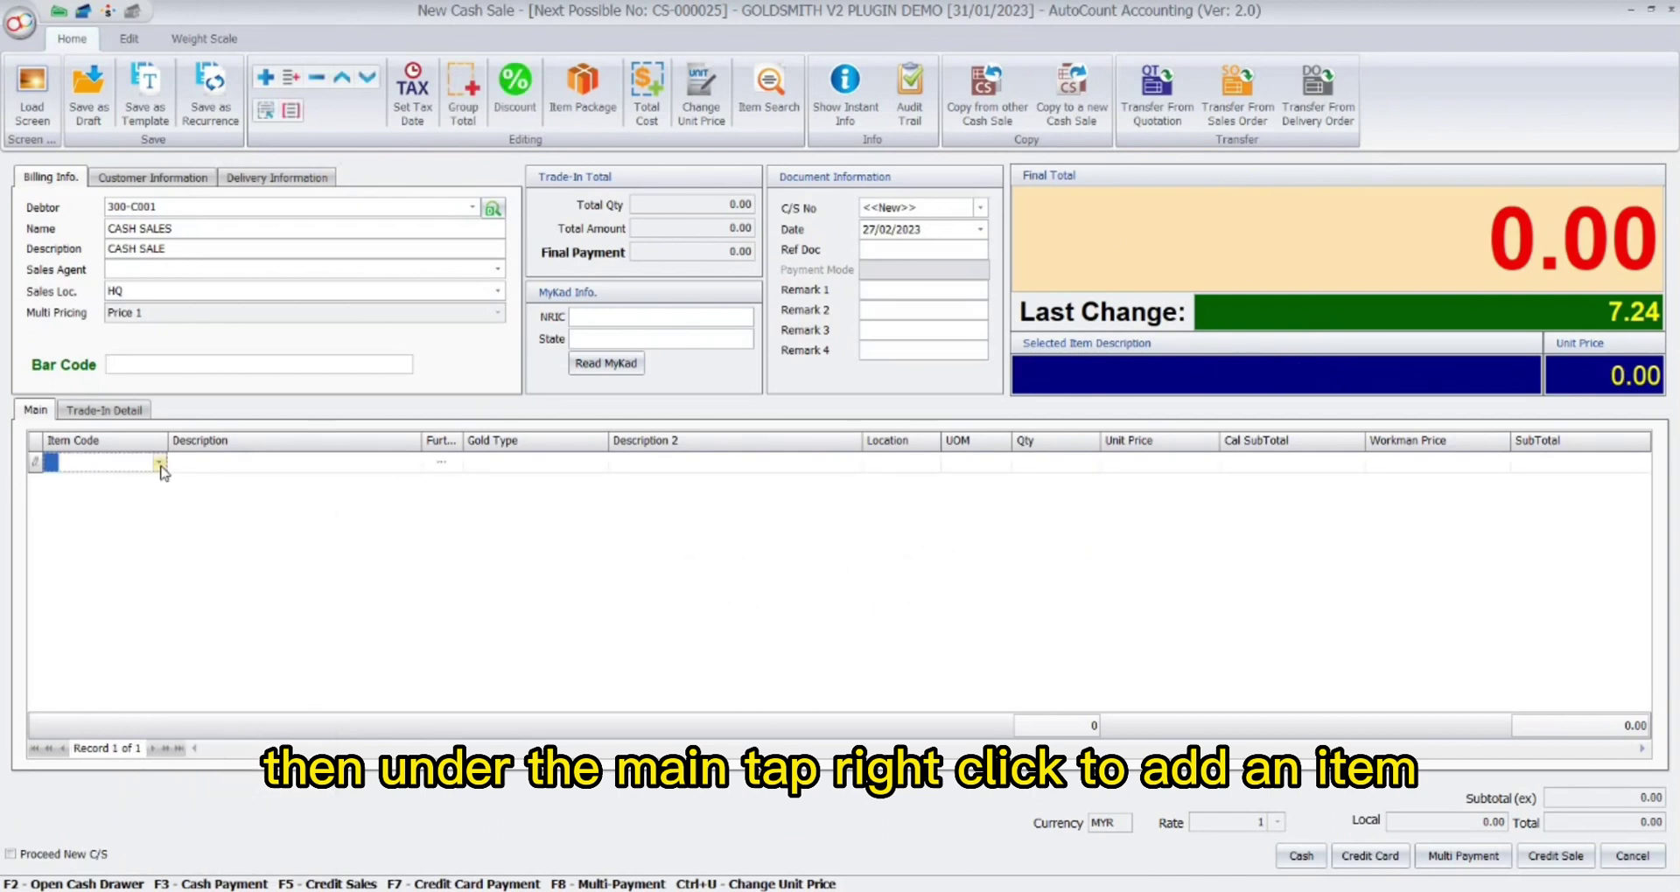
{"action": "left_click", "coordinate": [160, 463]}
{"action": "type", "text": "R"}
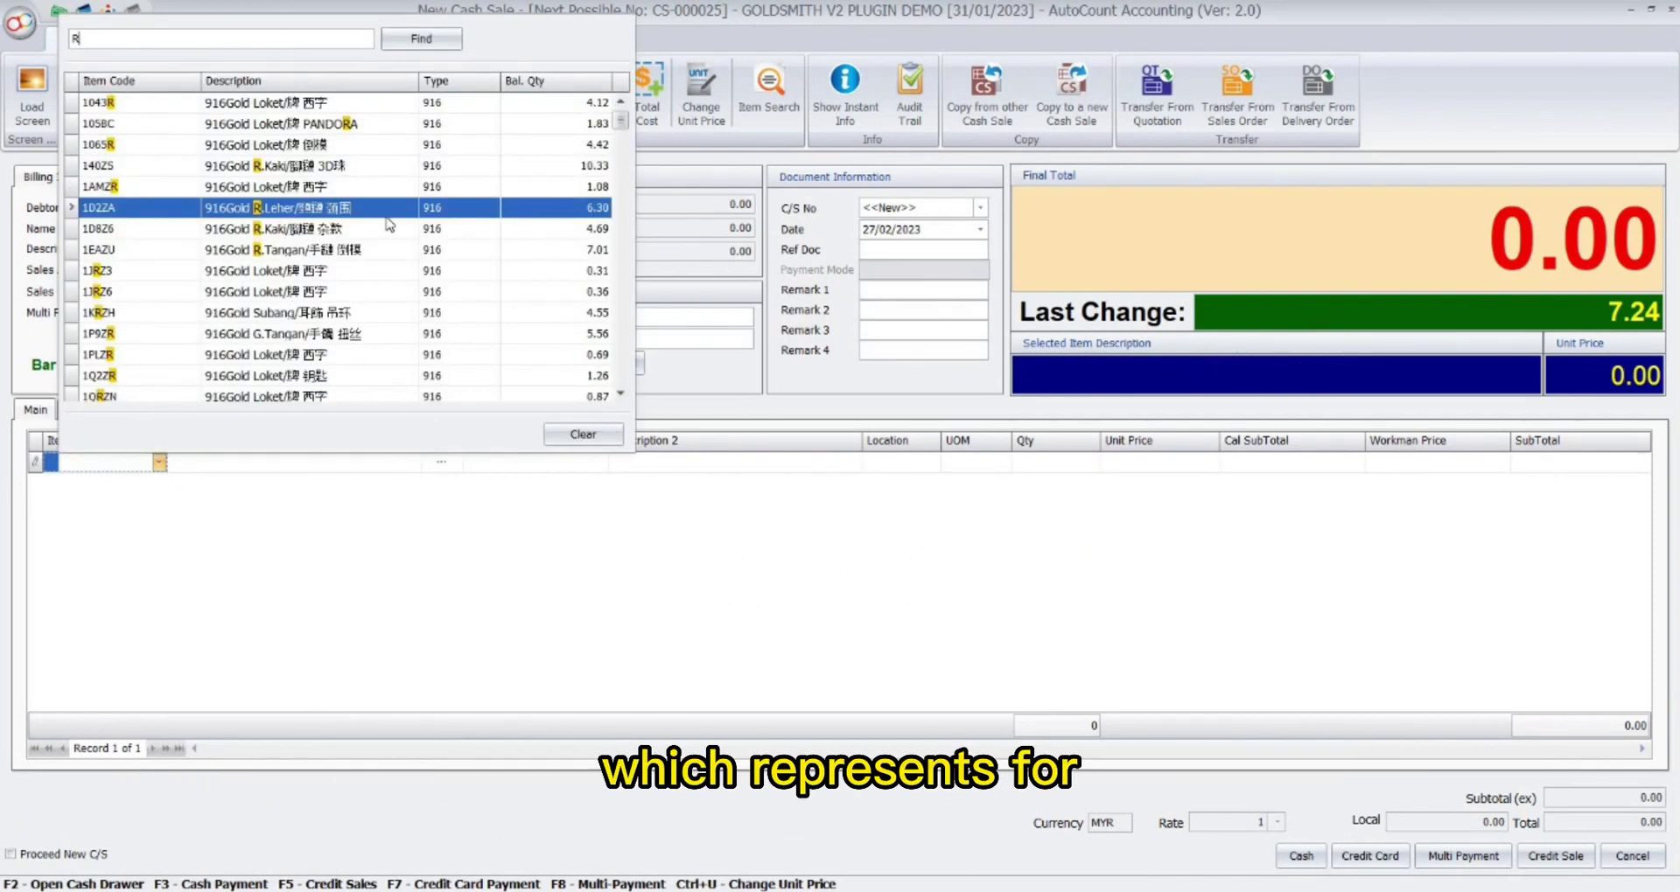
{"action": "left_click", "coordinate": [387, 218]}
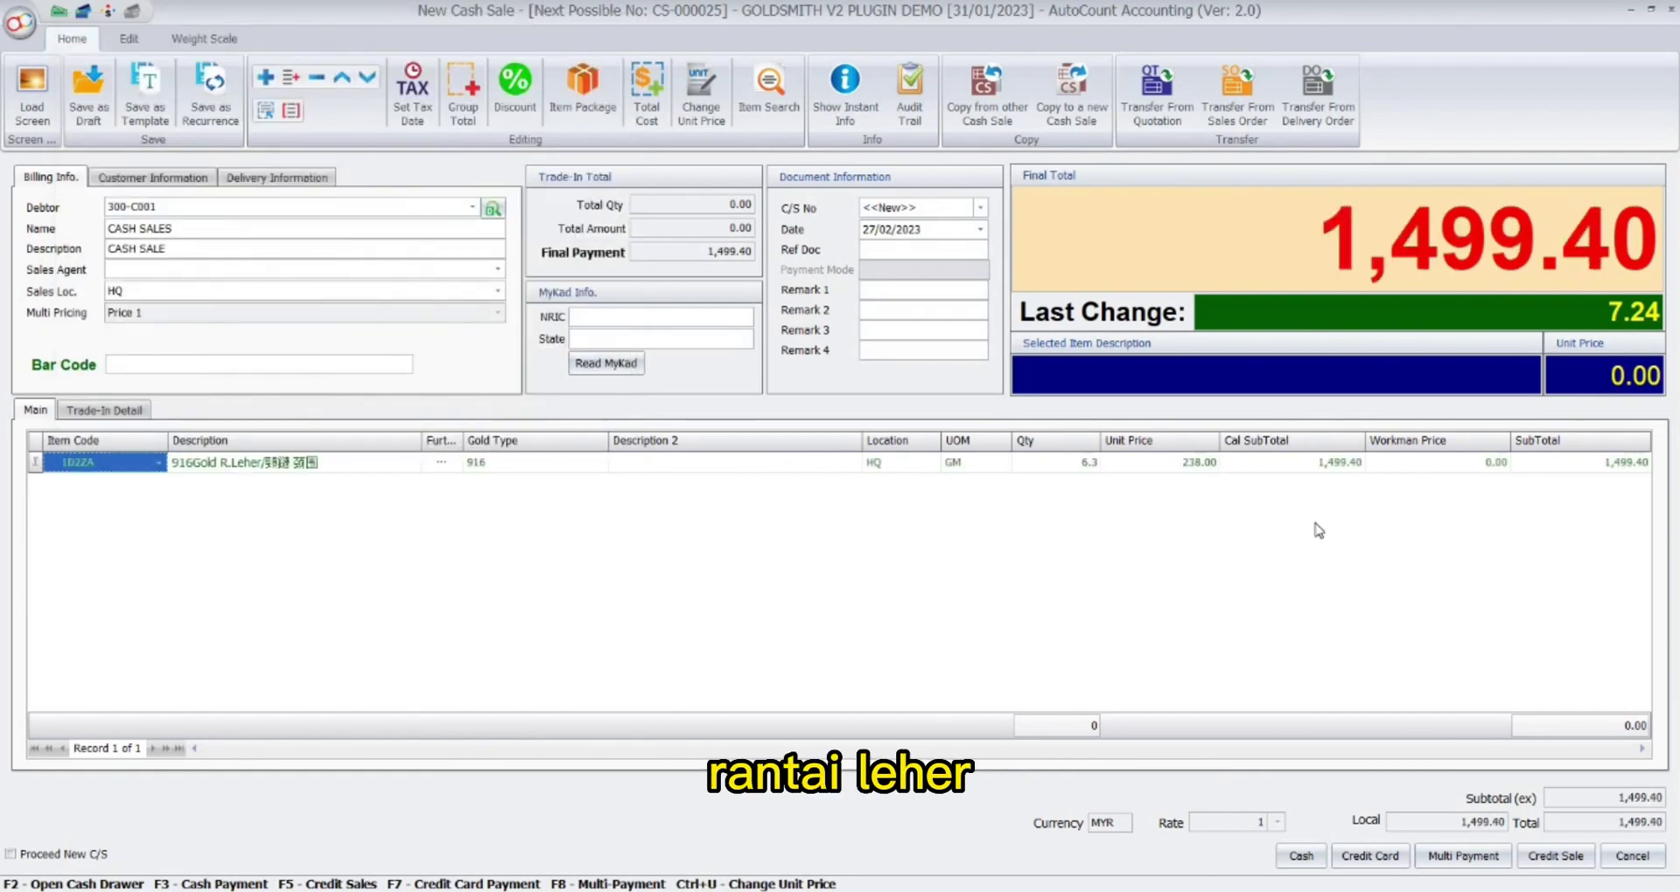
Set the quantity to 5.5 GM, totalling 1,309.00, and enter 1,309 cash.
{"action": "left_click", "coordinate": [1069, 463]}
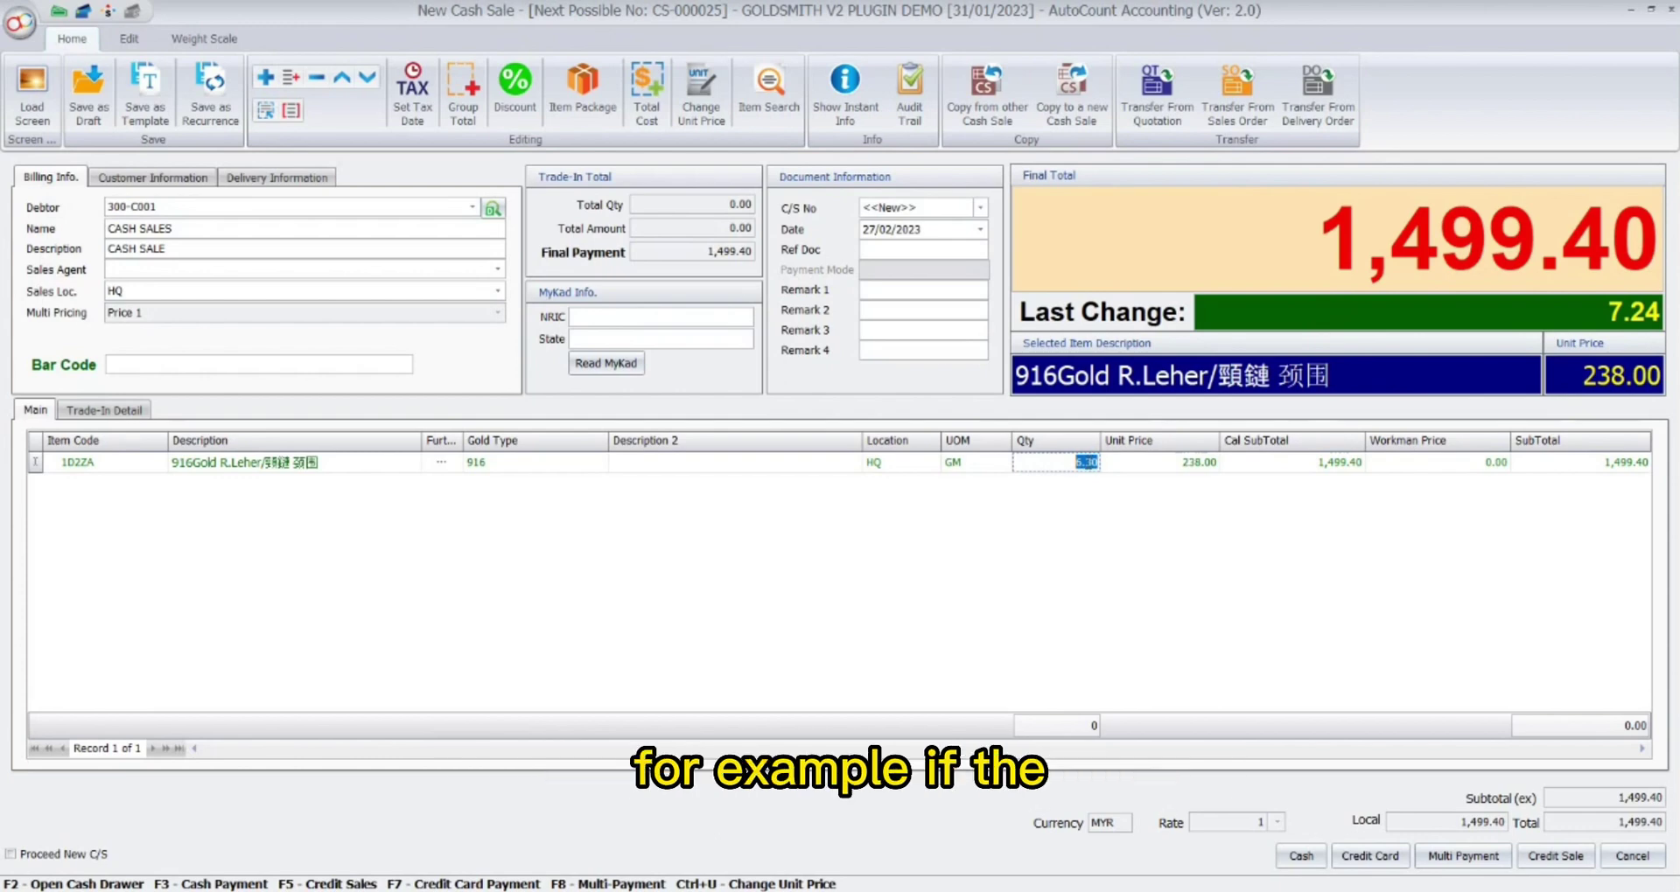
{"action": "type", "text": "5.5"}
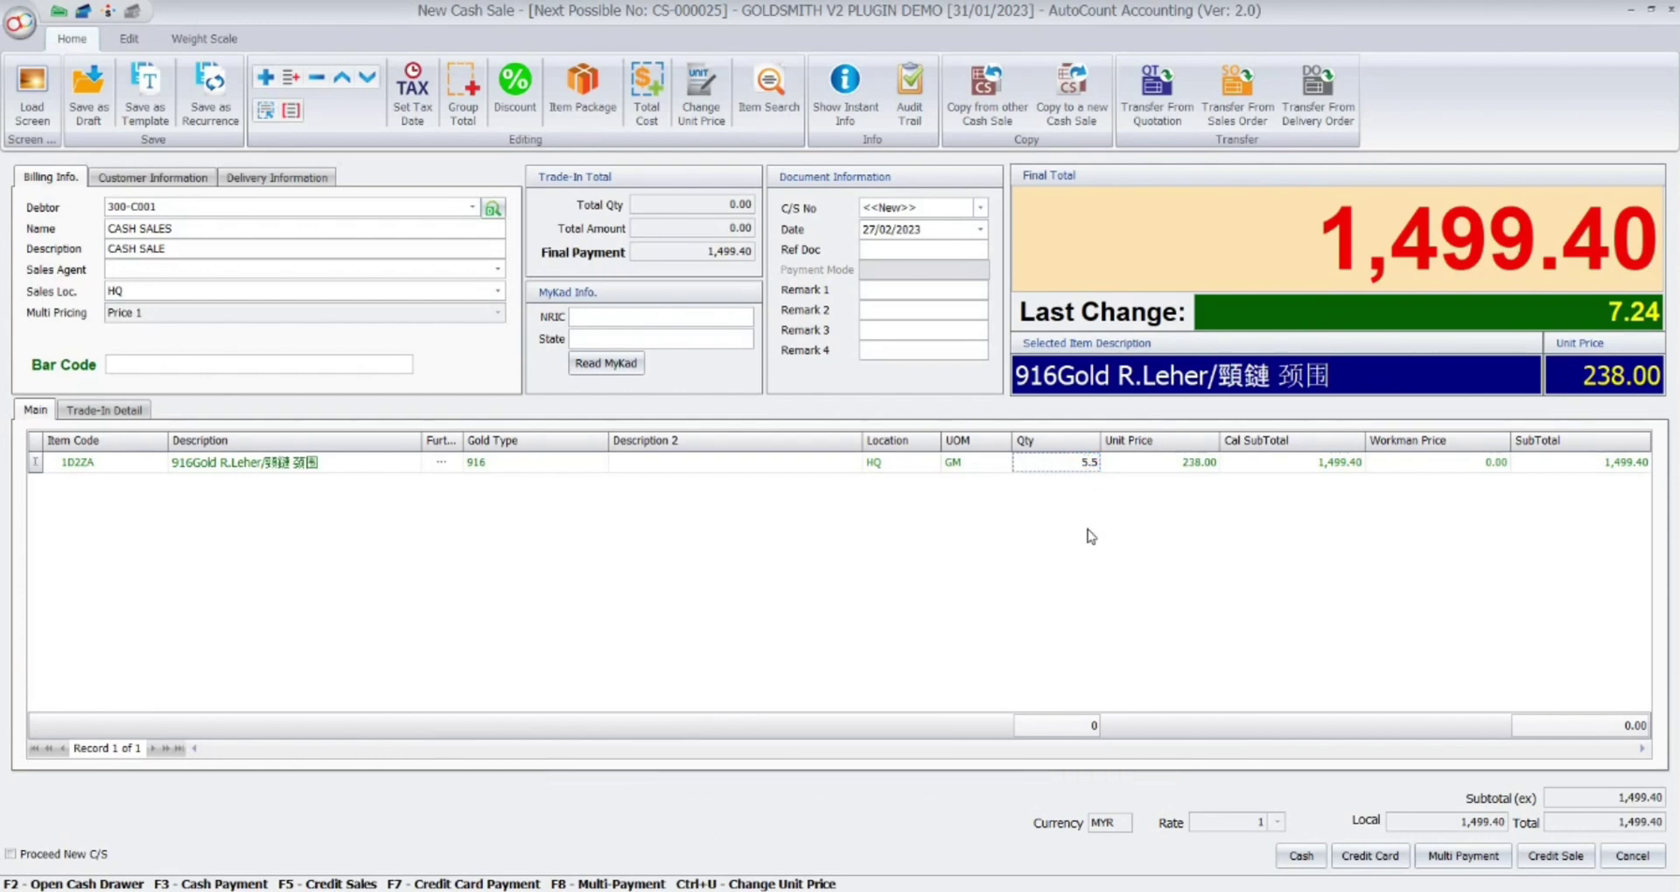
{"action": "key", "text": "Return"}
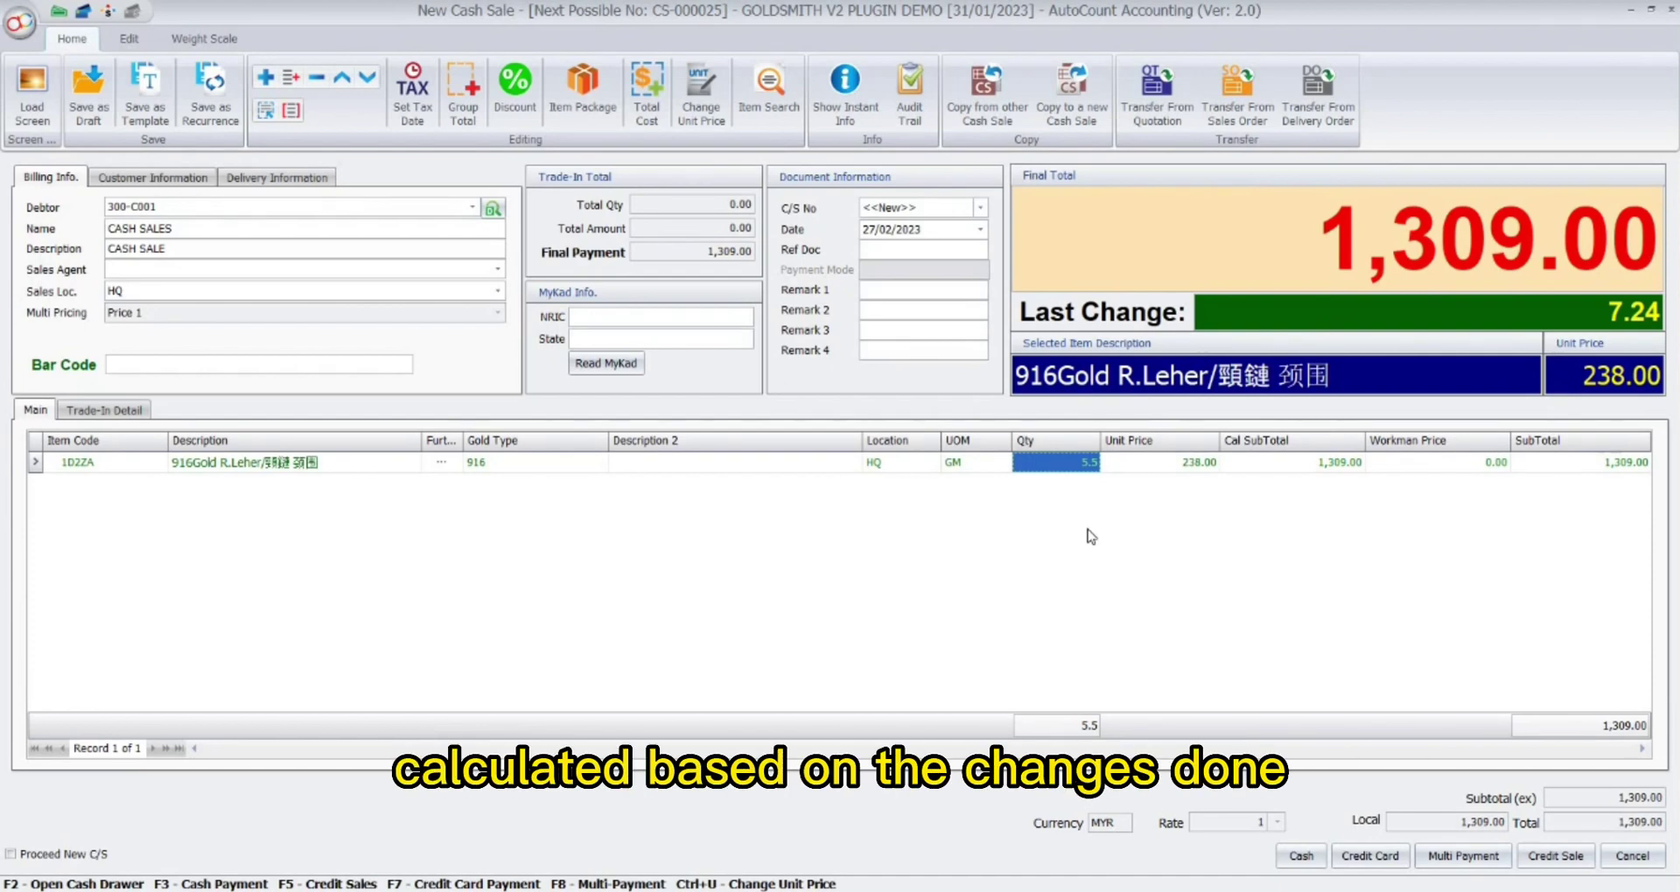
{"action": "left_click", "coordinate": [1300, 856]}
{"action": "type", "text": "1,"}
{"action": "type", "text": "3"}
{"action": "type", "text": "09"}
Save CS-000025 fully paid in cash, refresh the list, and review stock adjustment ADJ-000013.
{"action": "key", "text": "Return"}
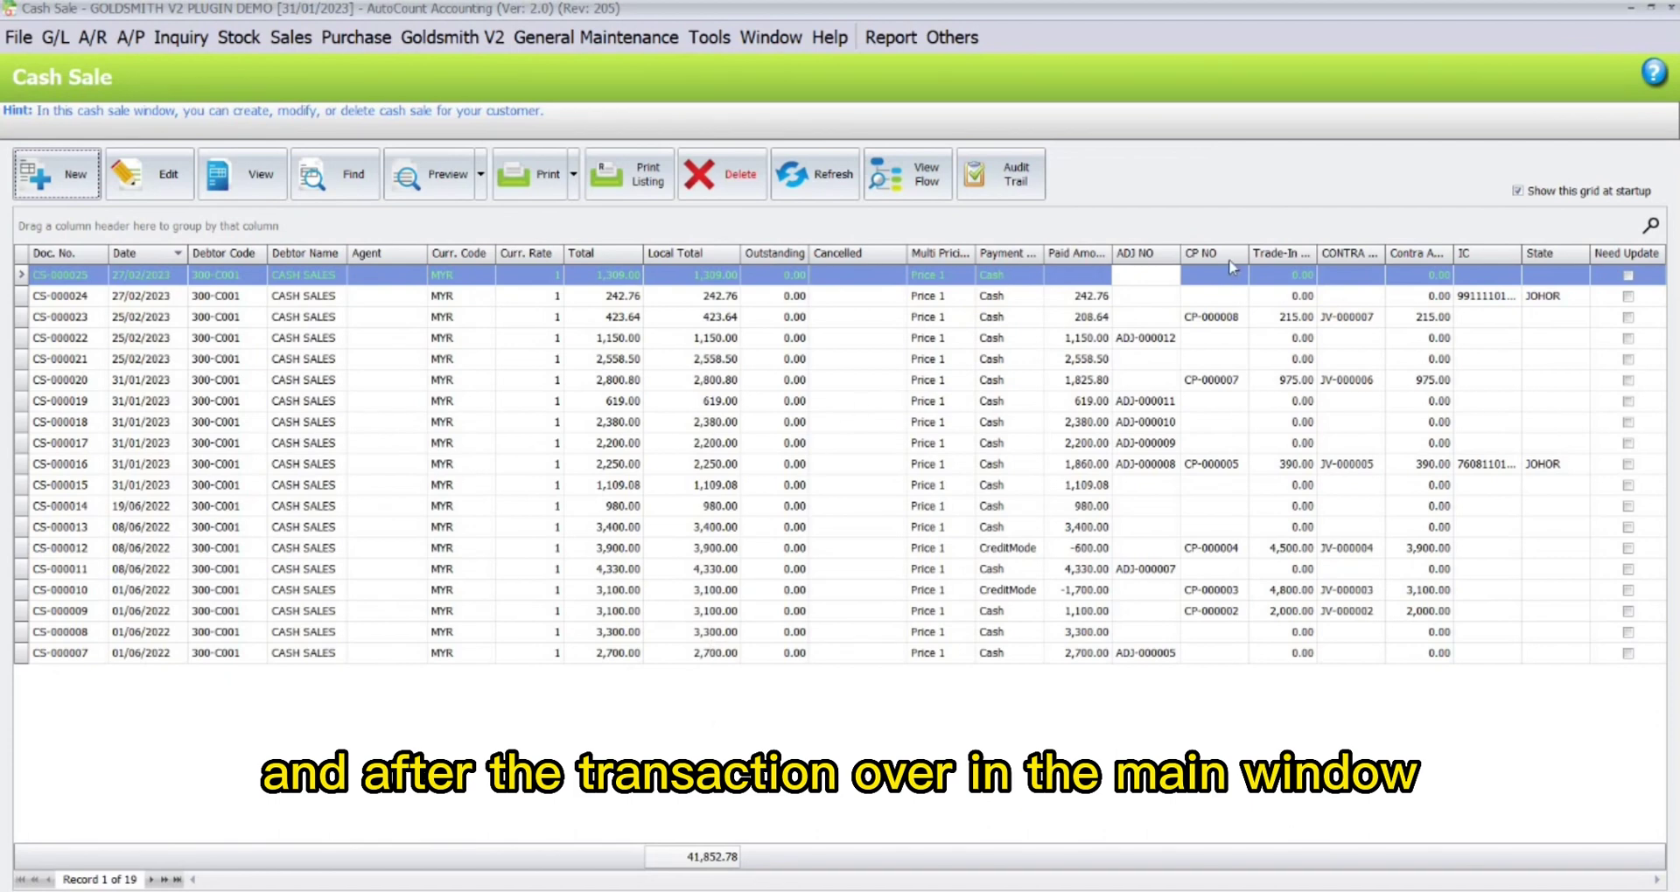
{"action": "left_click", "coordinate": [816, 174]}
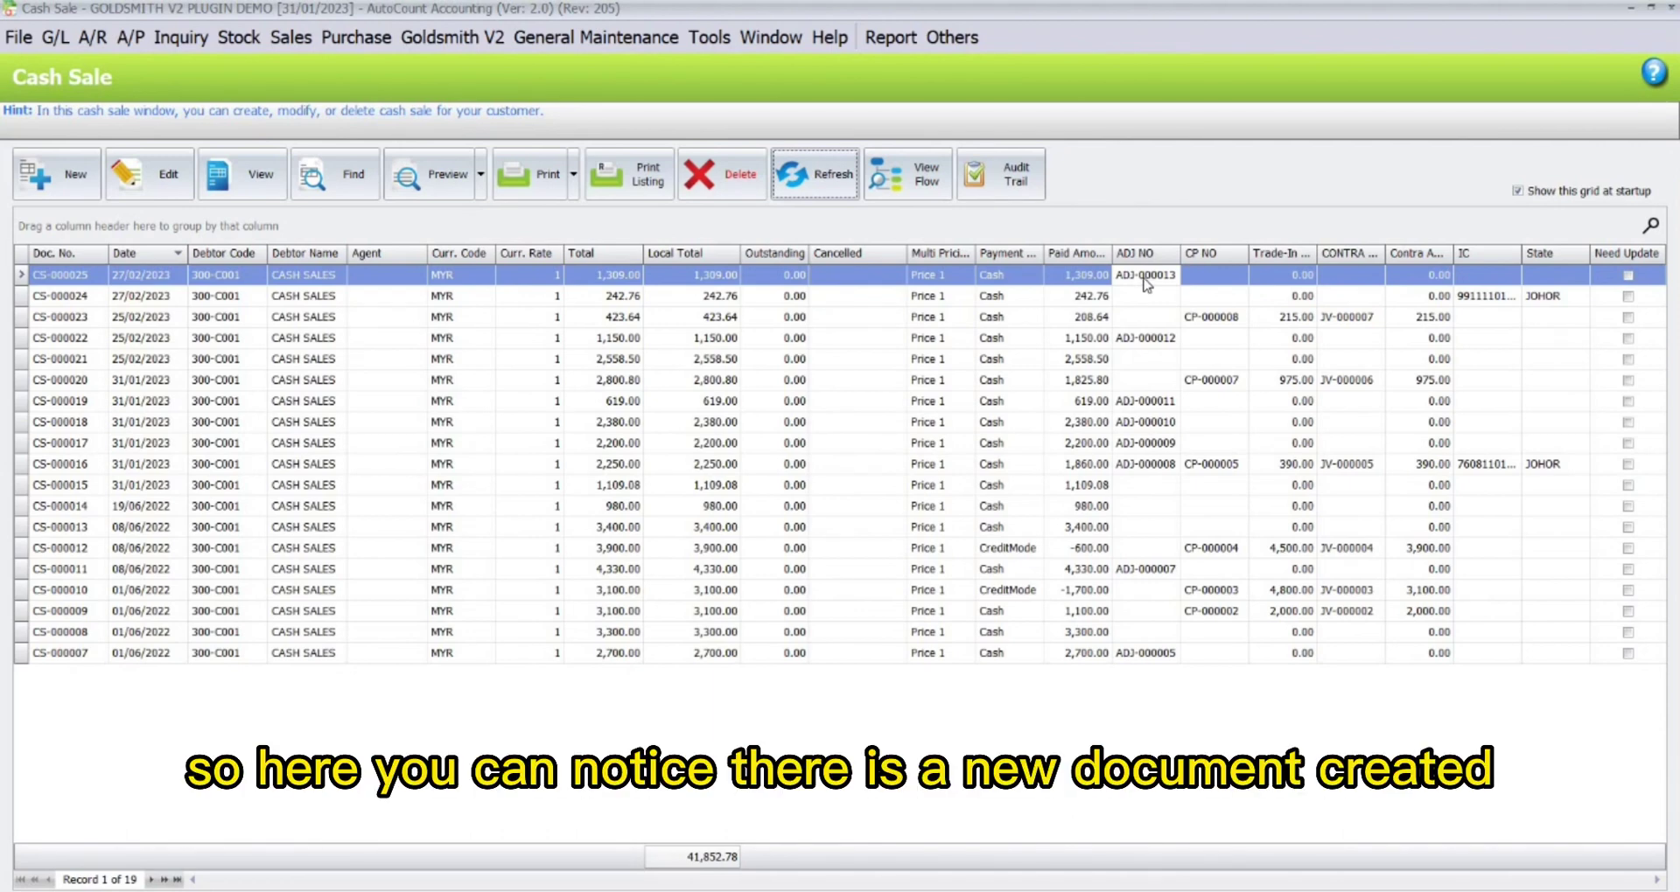
{"action": "double_click", "coordinate": [1143, 277]}
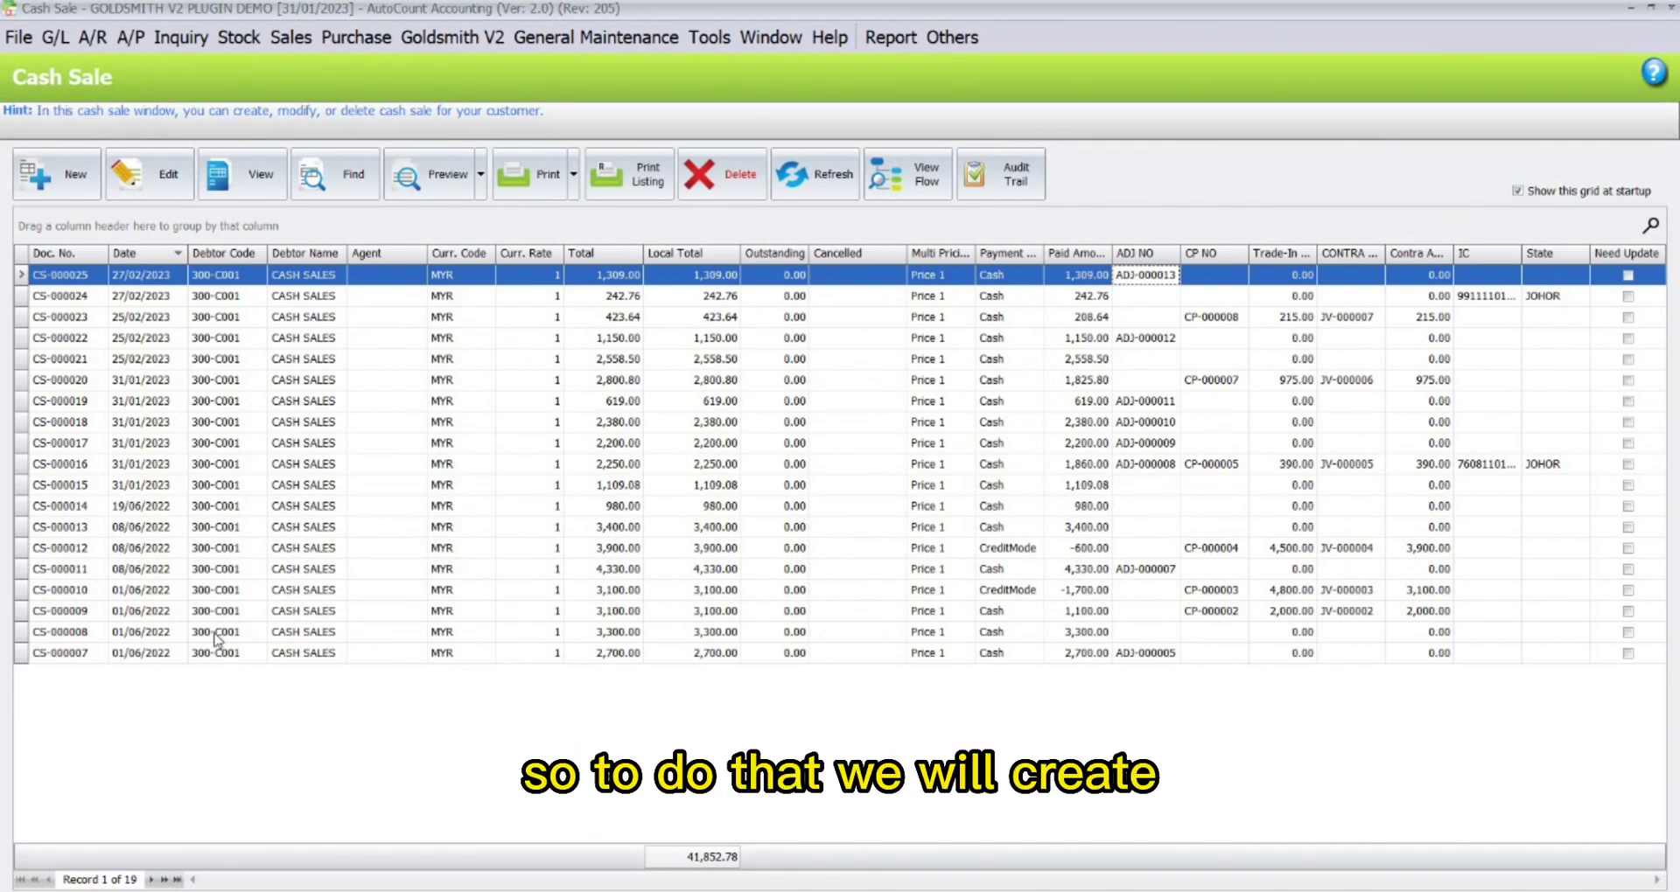
Start a new cash sale with two 1M6ZM 916Gold Cincin lines of 2.96 GM, totalling 1,408.96.
{"action": "left_click", "coordinate": [70, 186]}
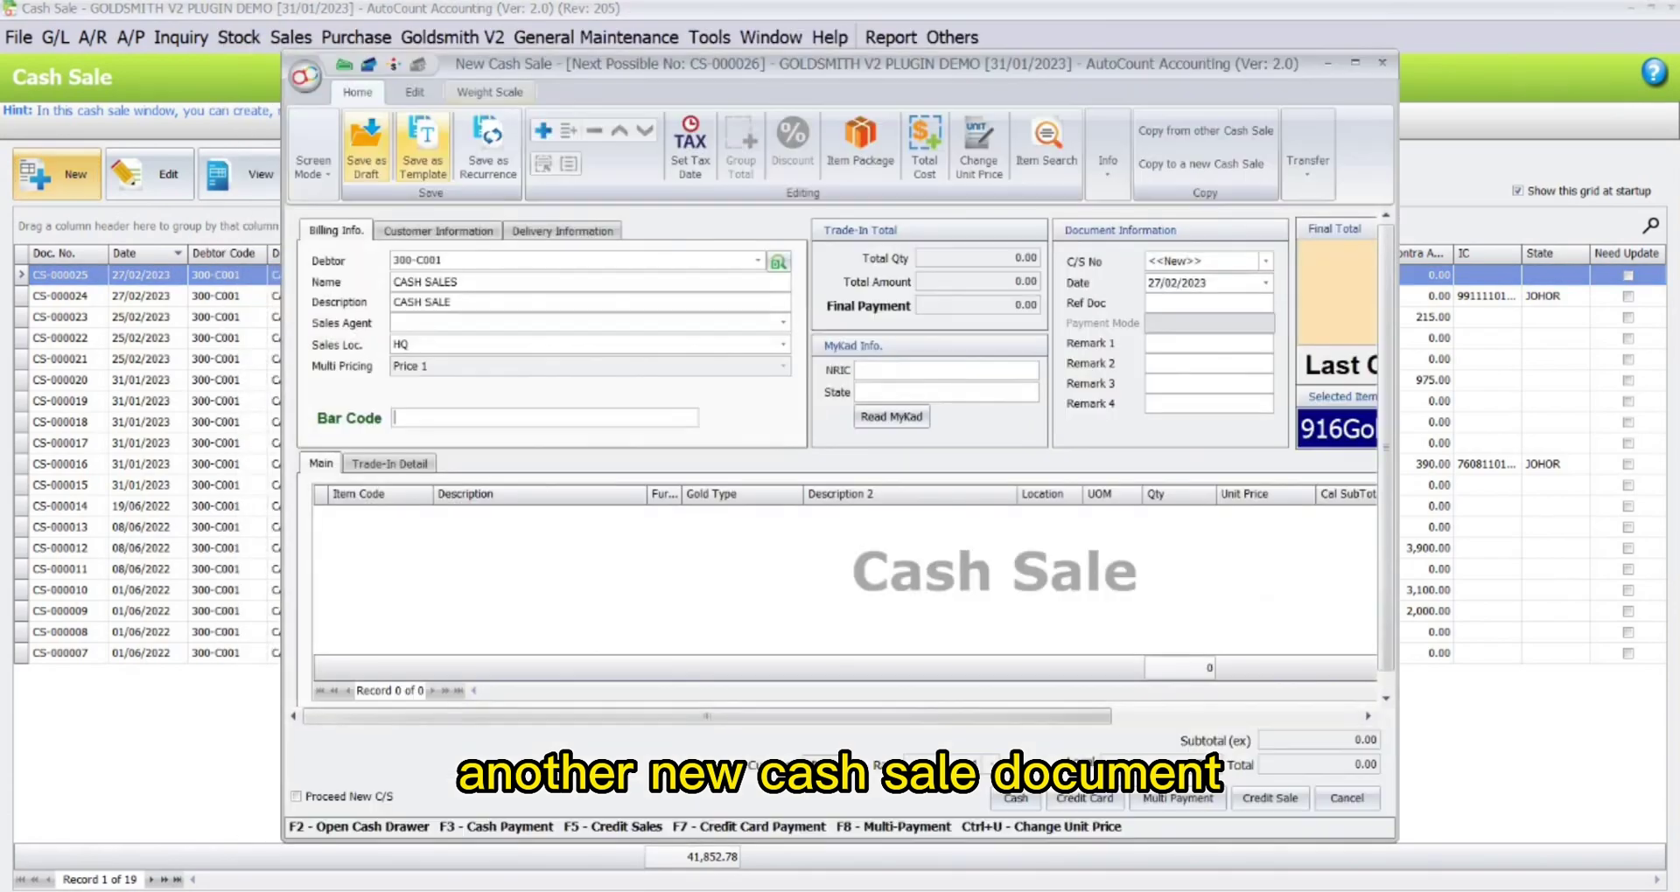
{"action": "left_click", "coordinate": [1354, 69]}
{"action": "right_click", "coordinate": [211, 477]}
{"action": "left_click", "coordinate": [253, 490]}
{"action": "left_click", "coordinate": [159, 462]}
{"action": "left_click", "coordinate": [251, 332]}
{"action": "right_click", "coordinate": [168, 513]}
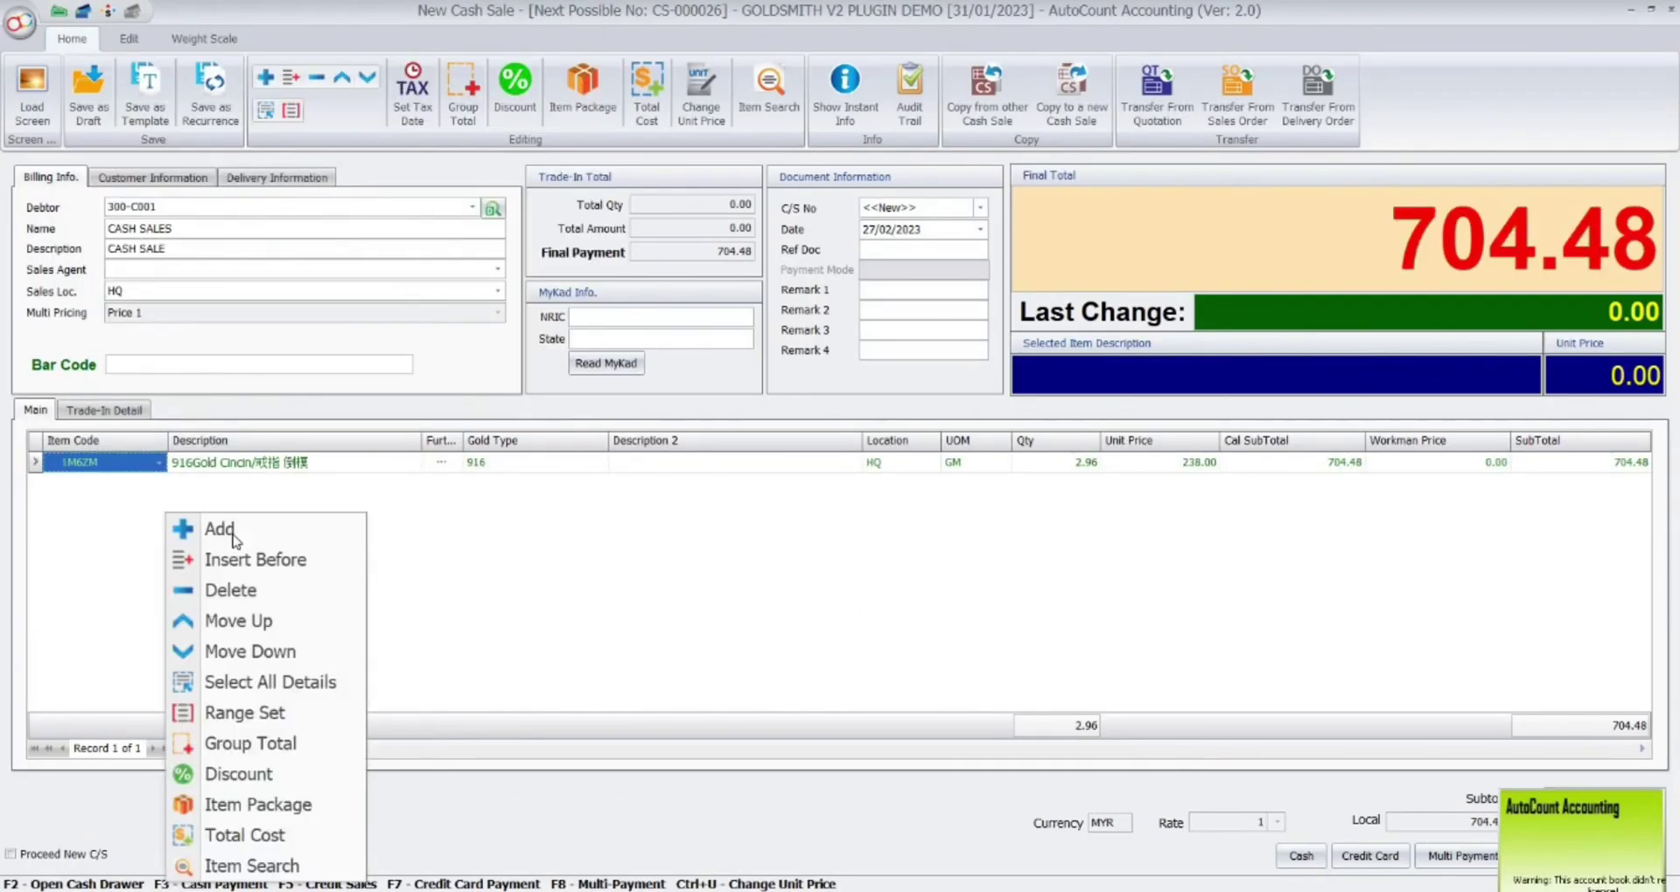
{"action": "left_click", "coordinate": [215, 528]}
{"action": "left_click", "coordinate": [159, 483]}
{"action": "scroll", "coordinate": [308, 344], "scroll_direction": "down", "scroll_amount": 10}
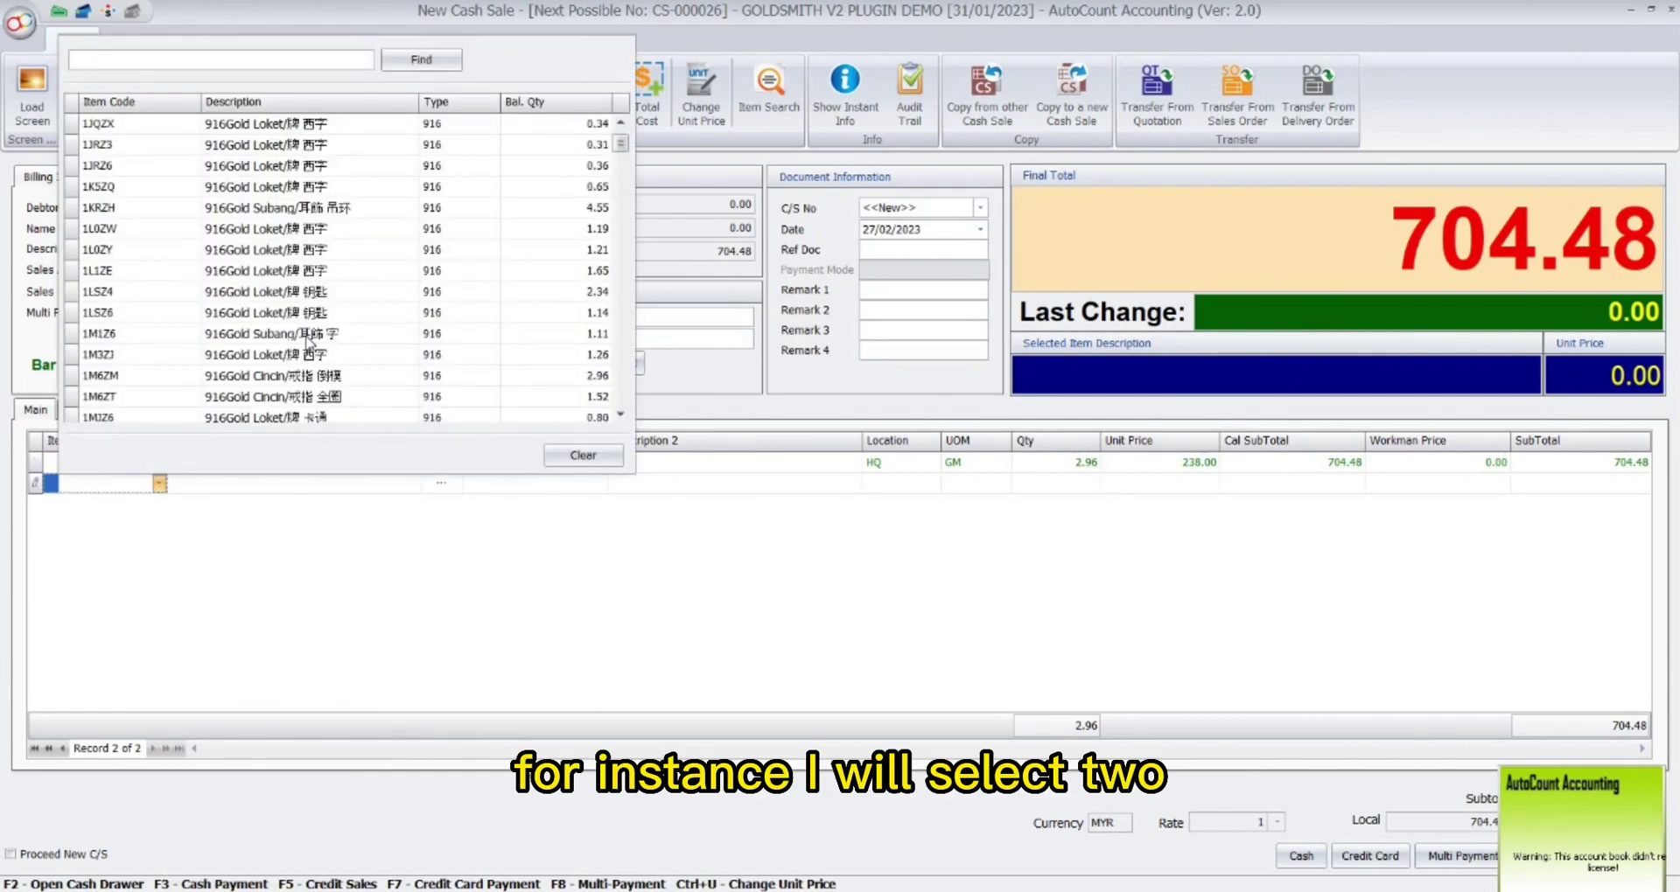
{"action": "left_click", "coordinate": [295, 385]}
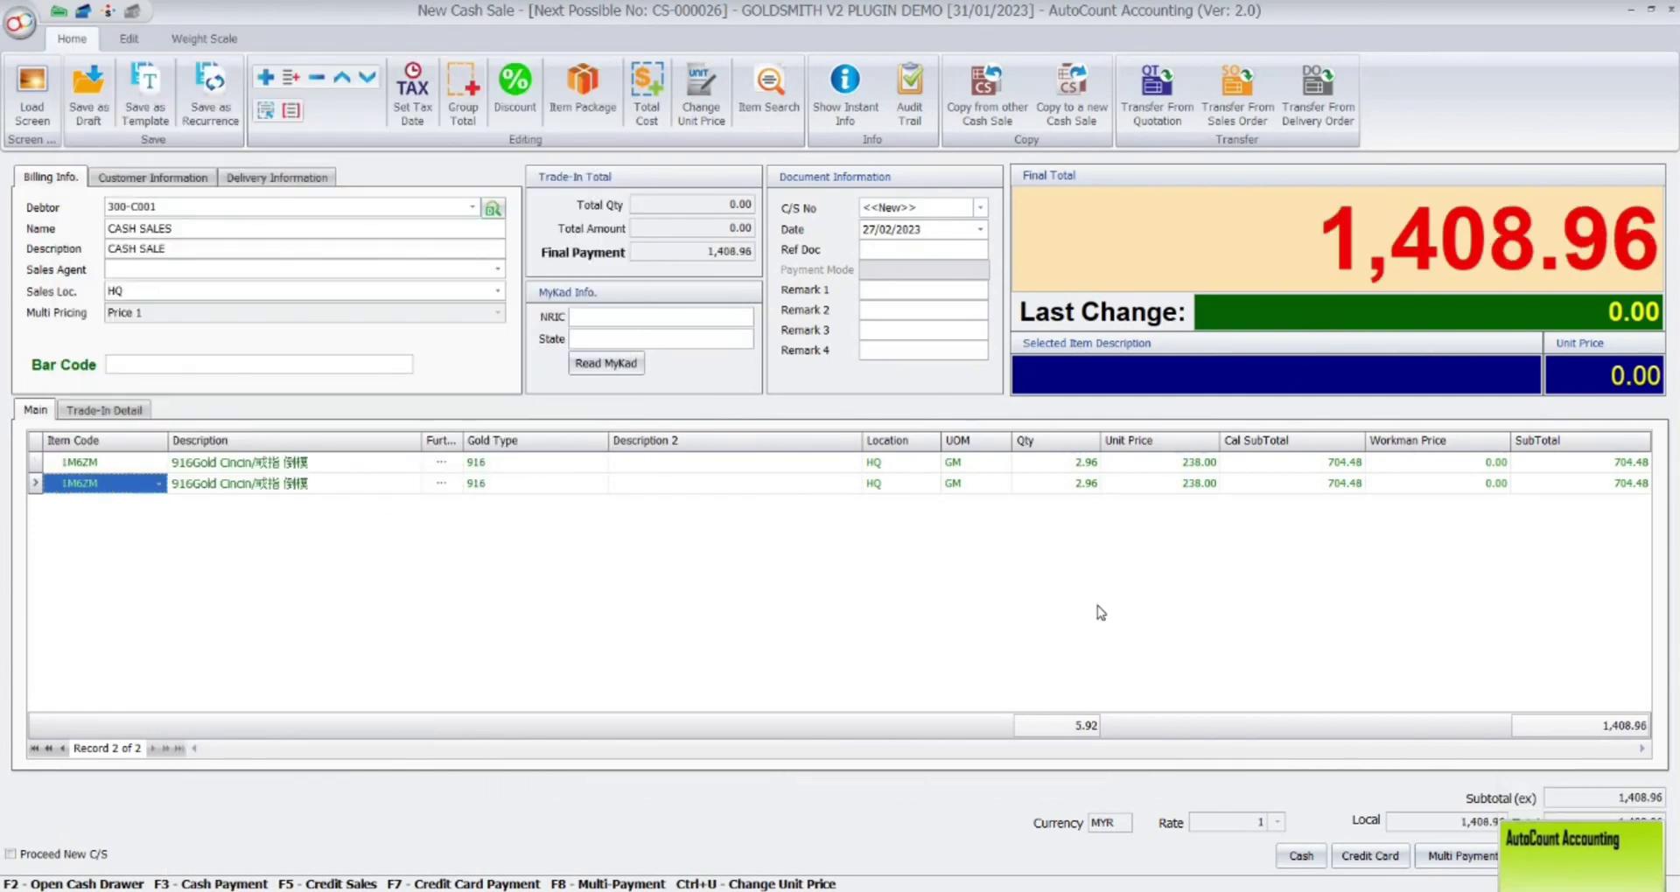
Add a 999 OLD GOLD trade-in row with CASH PURCHASE as the creditor.
{"action": "left_click", "coordinate": [84, 410]}
{"action": "left_click", "coordinate": [166, 447]}
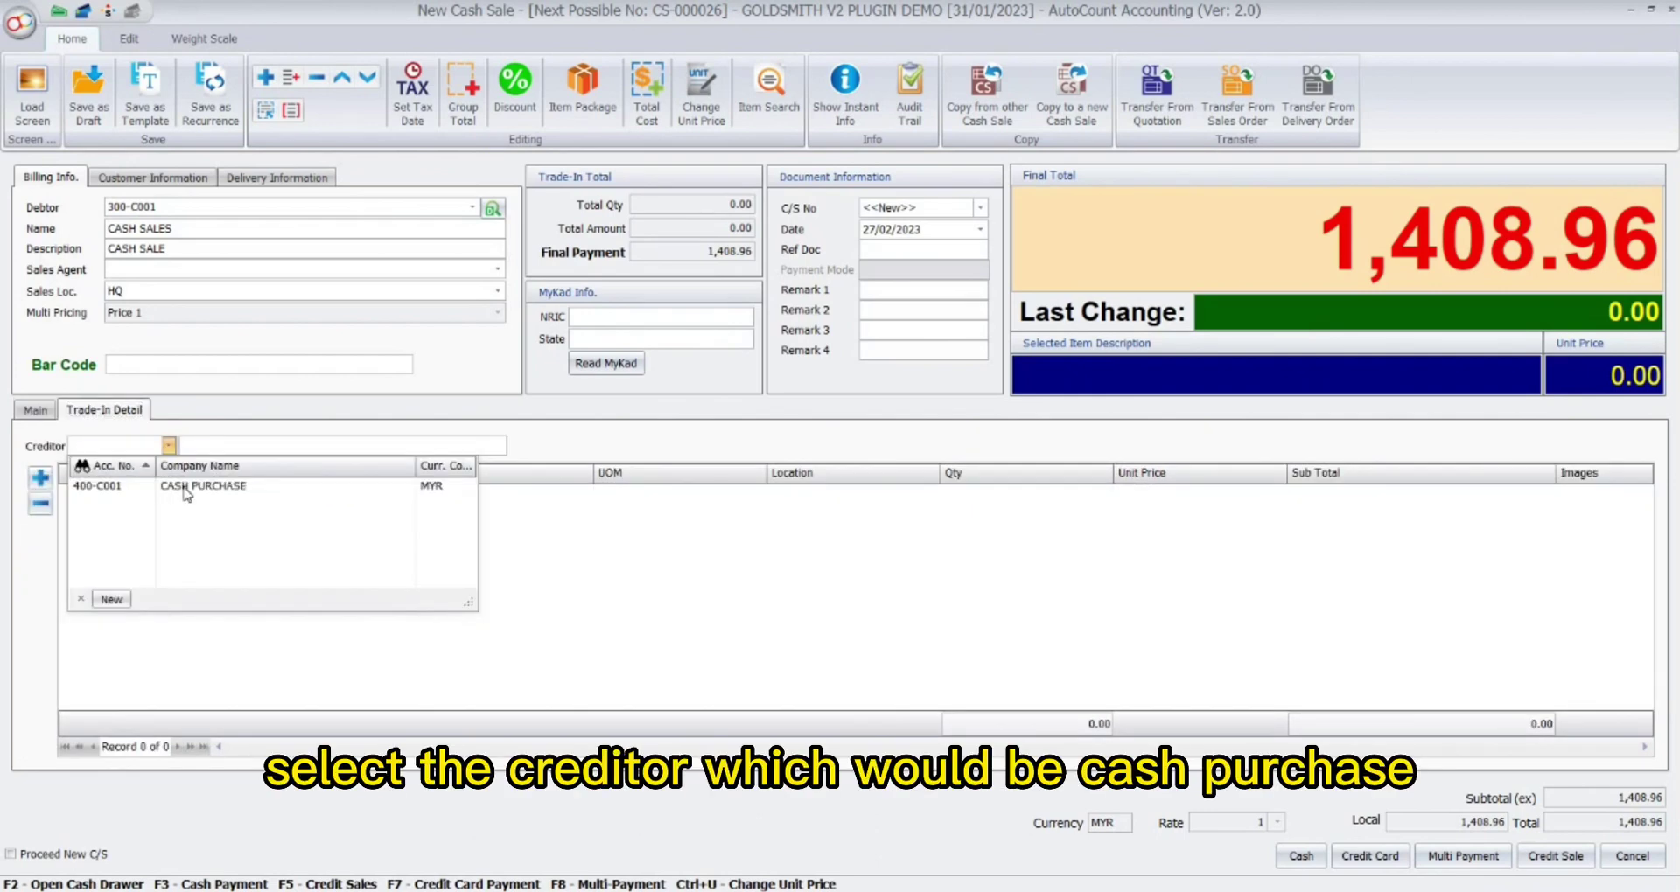
{"action": "left_click", "coordinate": [186, 486]}
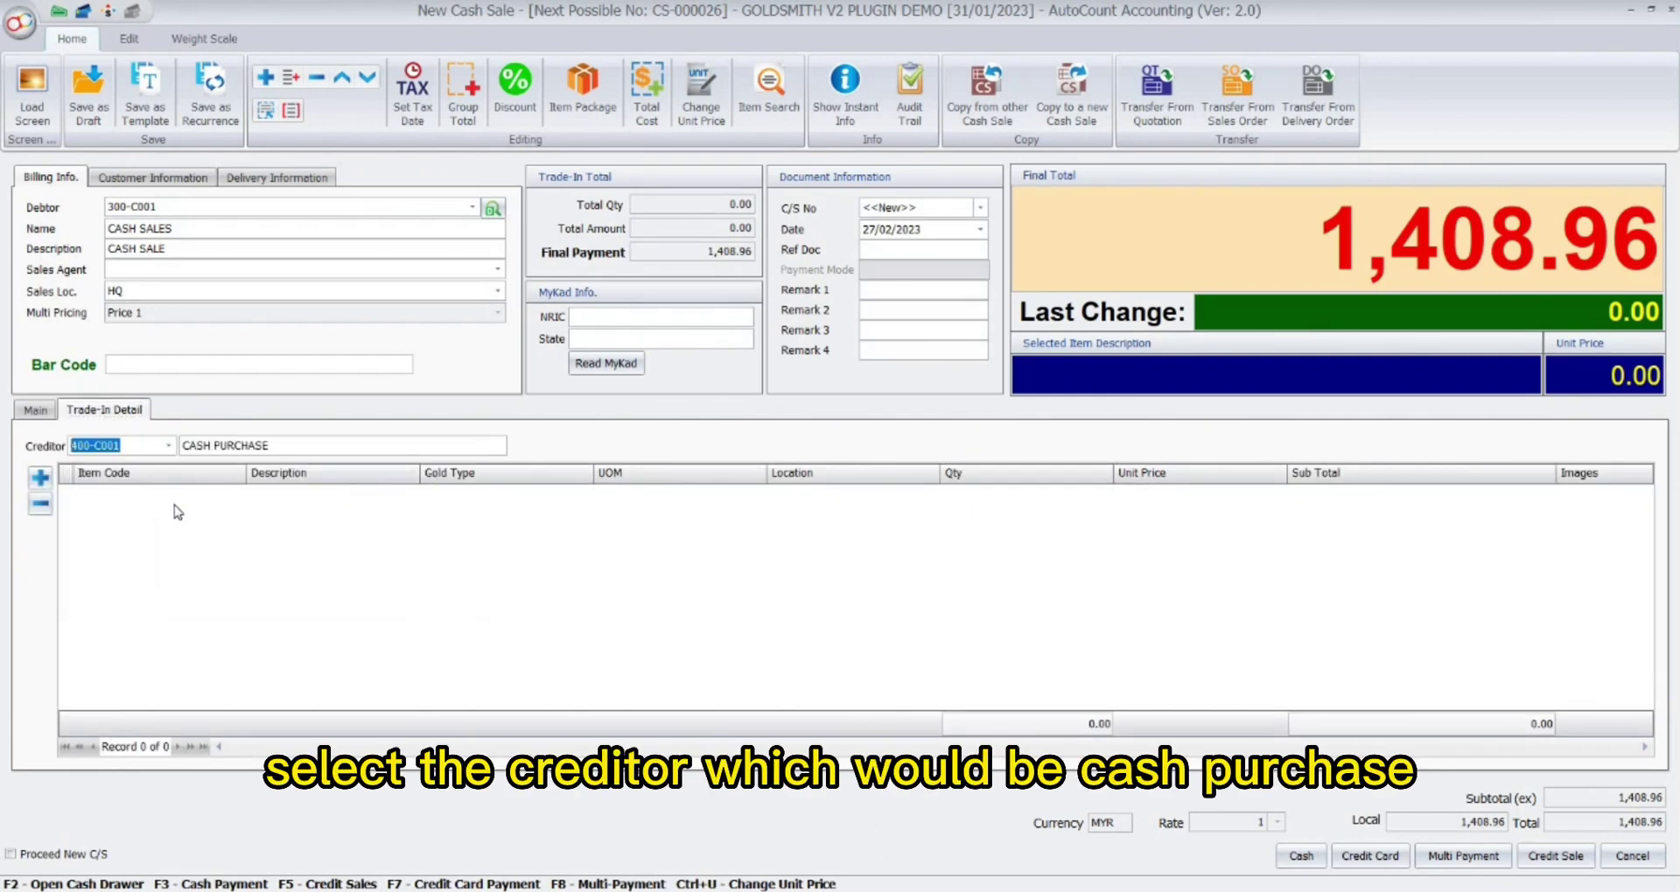
{"action": "left_click", "coordinate": [41, 478]}
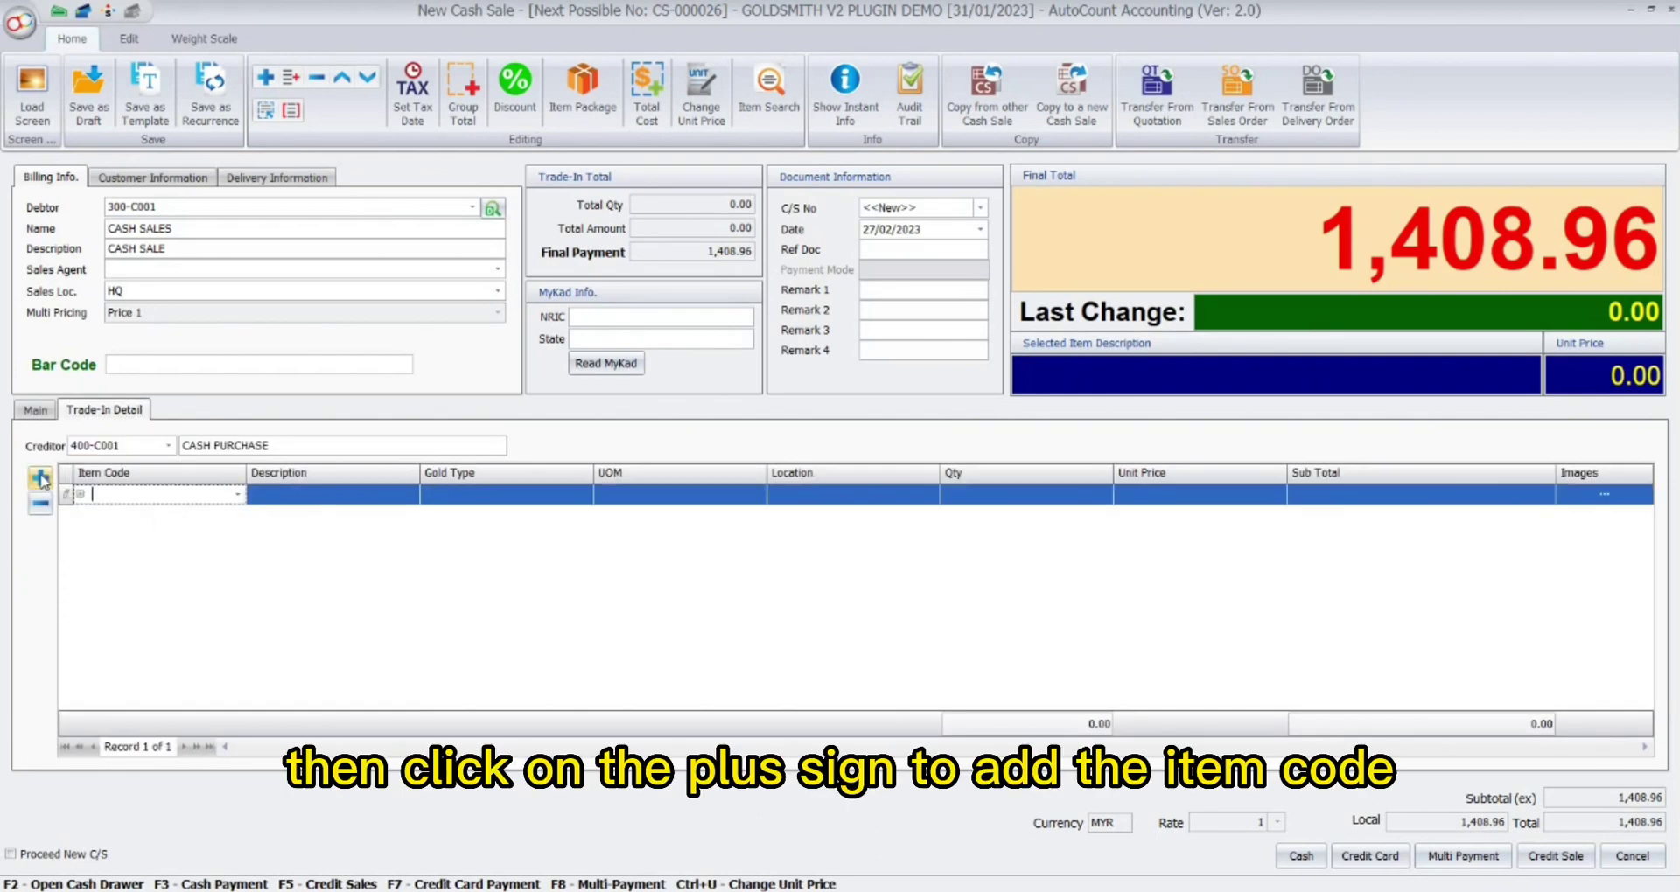
{"action": "left_click", "coordinate": [239, 496]}
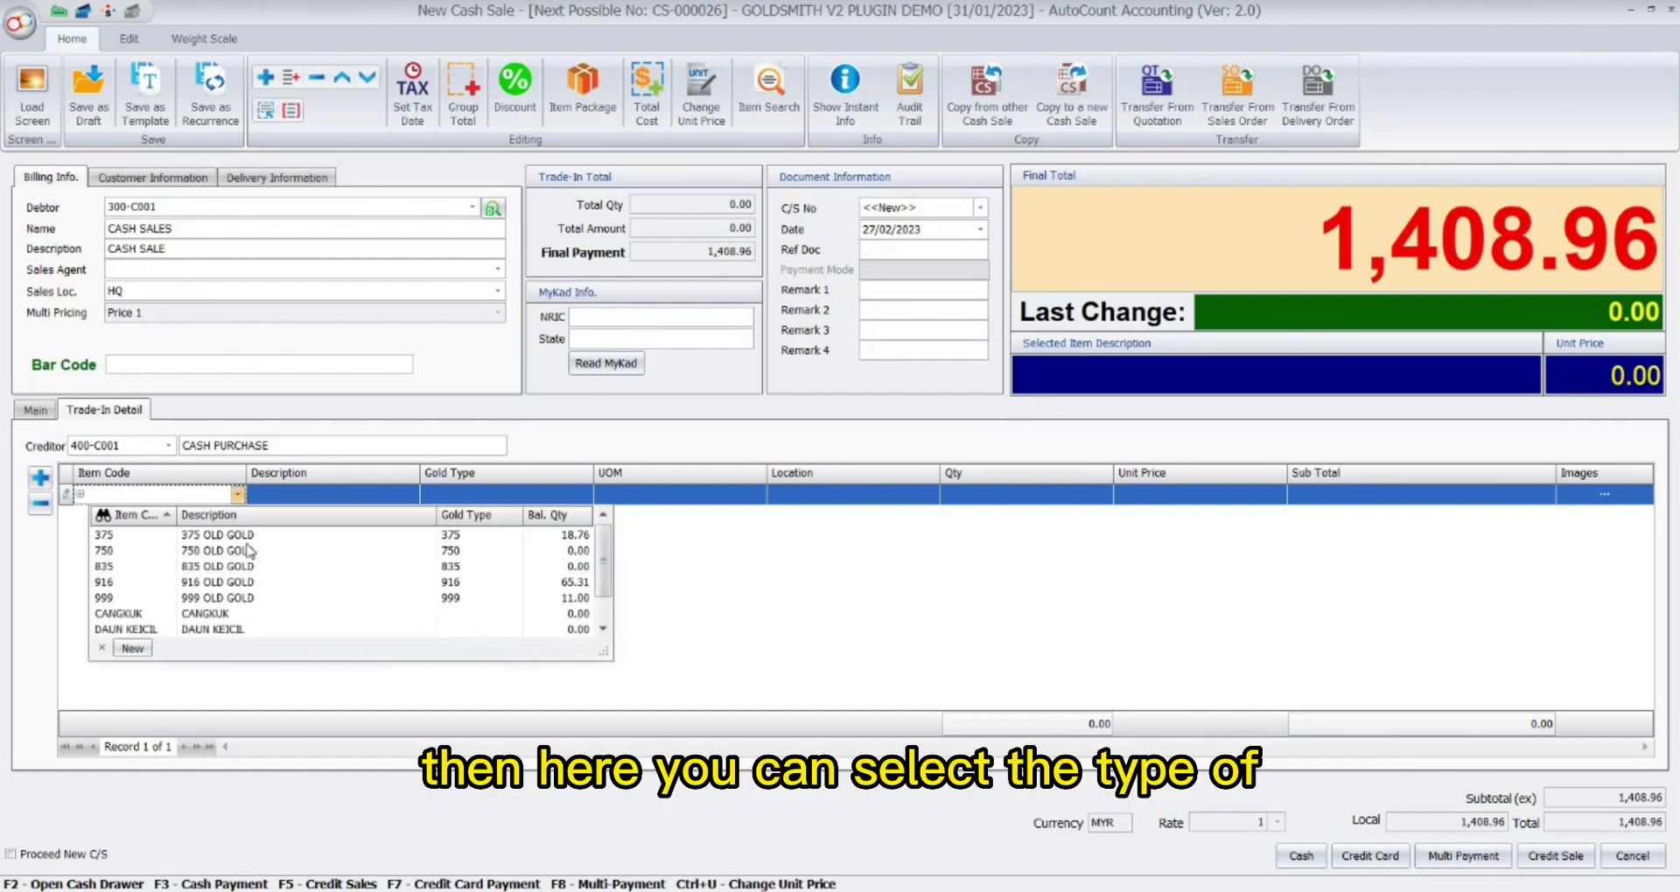
{"action": "left_click", "coordinate": [228, 600]}
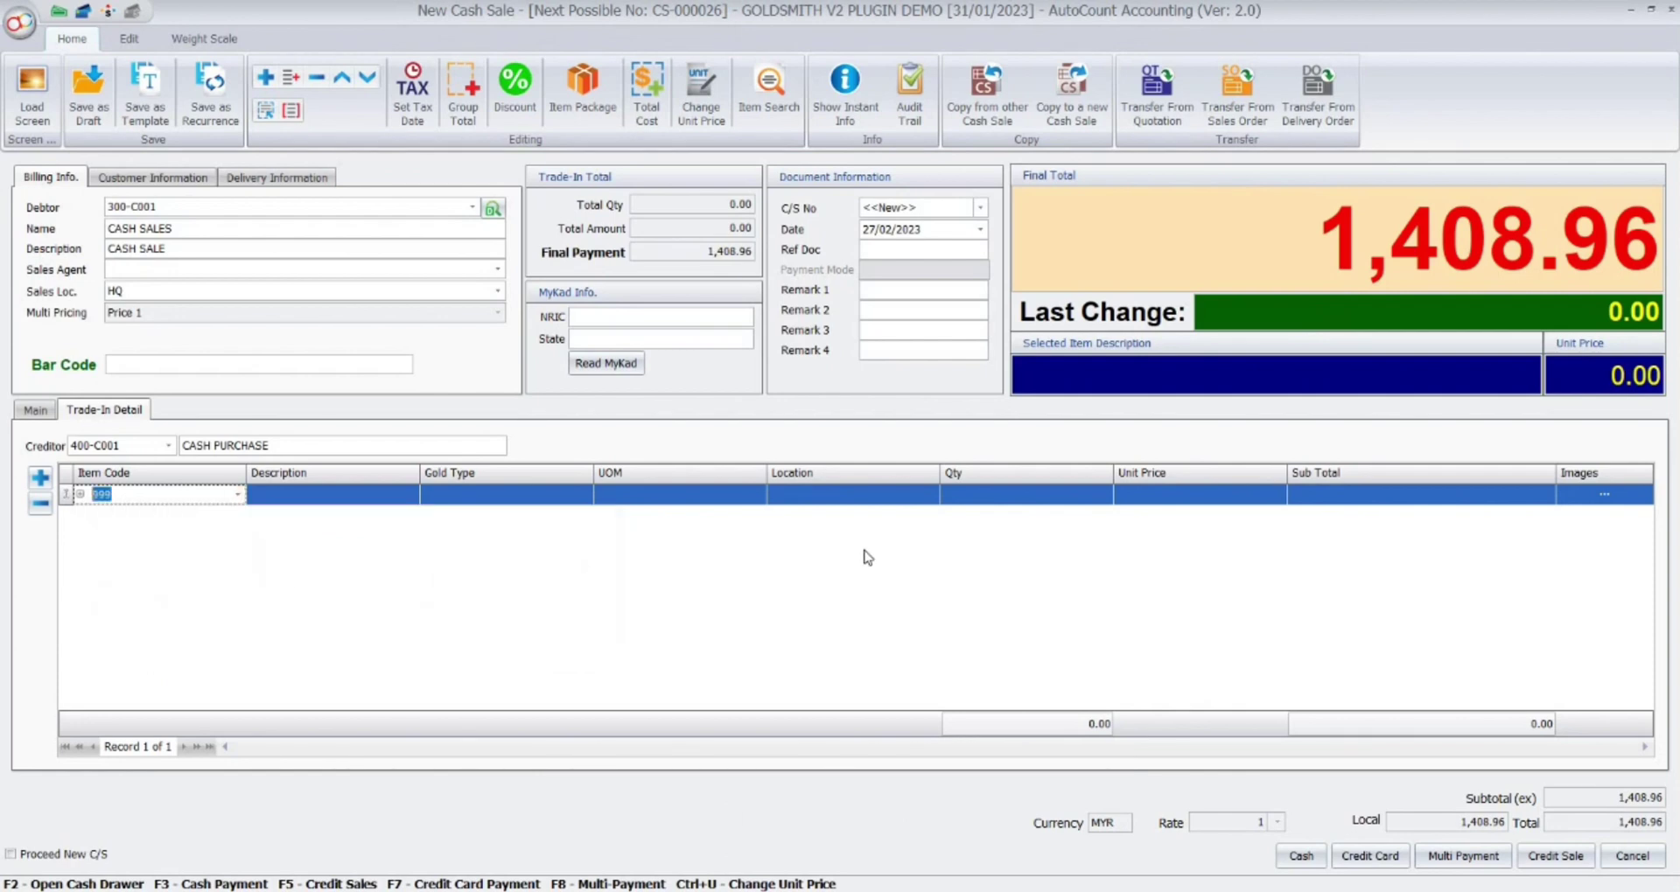
Set the trade-in quantity to 2.5 GM (537.50), leaving 871.46 to pay in cash.
{"action": "left_click", "coordinate": [1006, 496]}
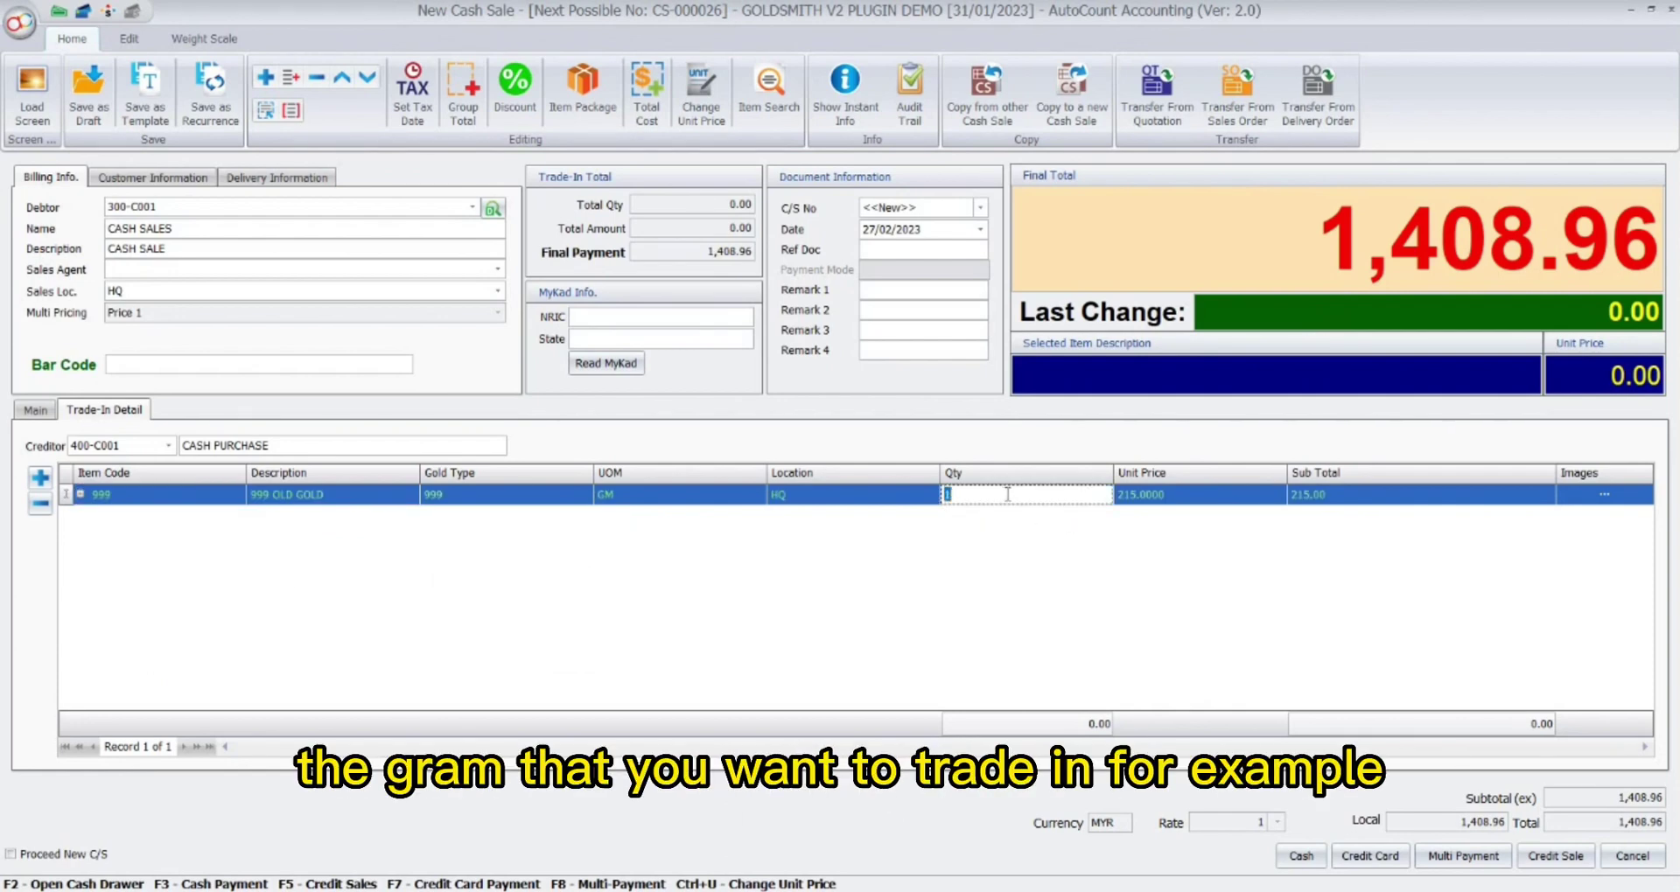
{"action": "type", "text": "2."}
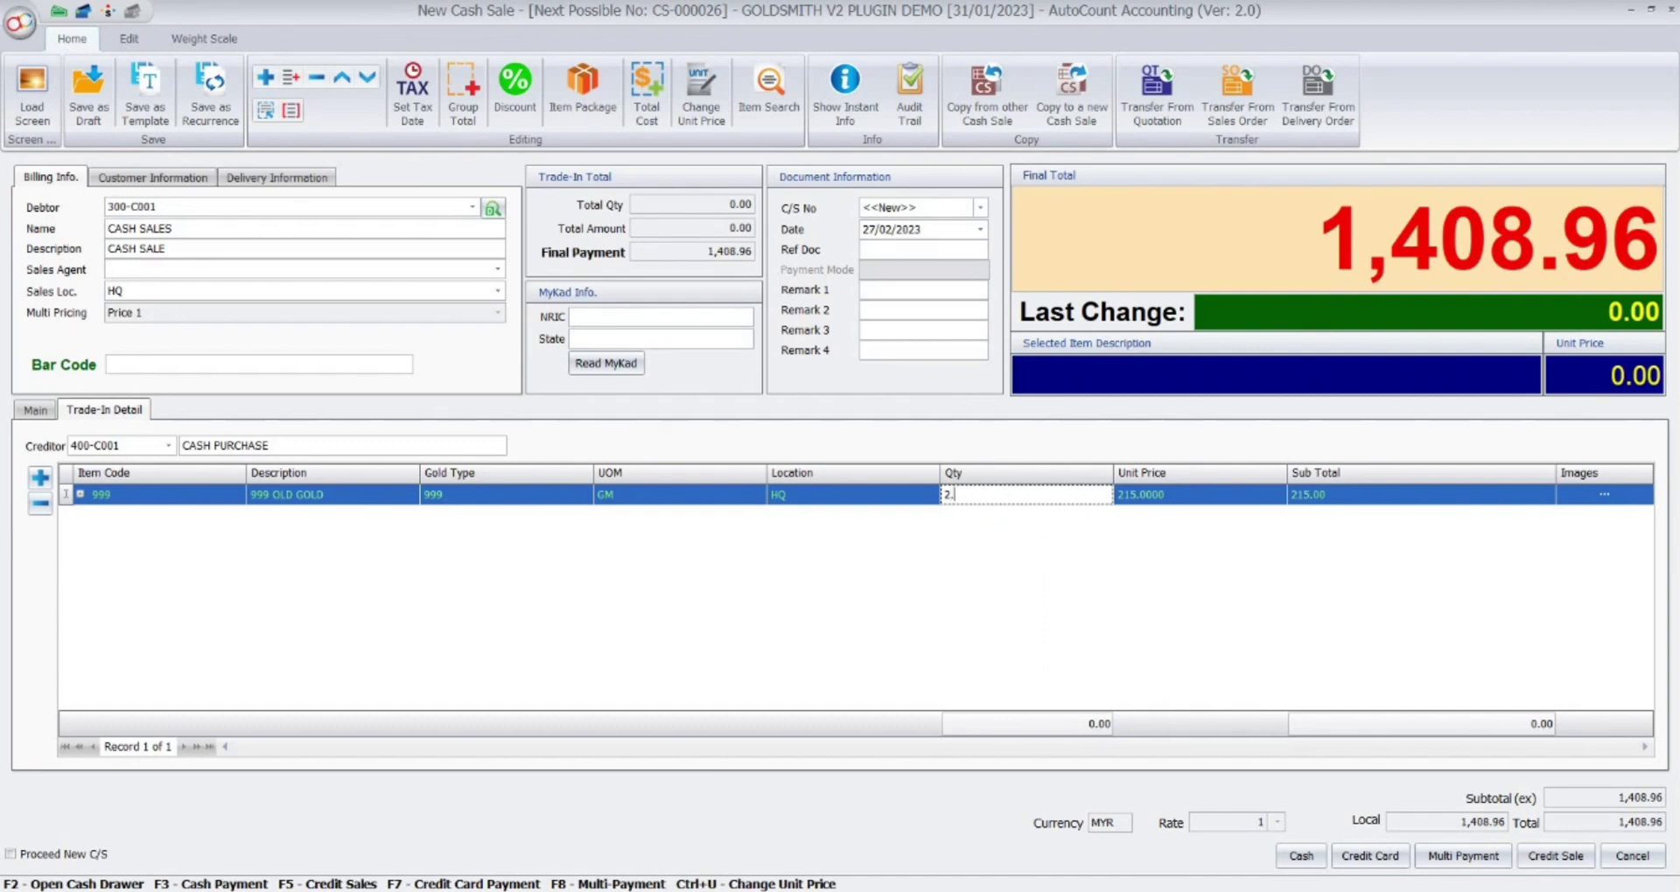
{"action": "type", "text": "5"}
{"action": "left_click", "coordinate": [730, 247]}
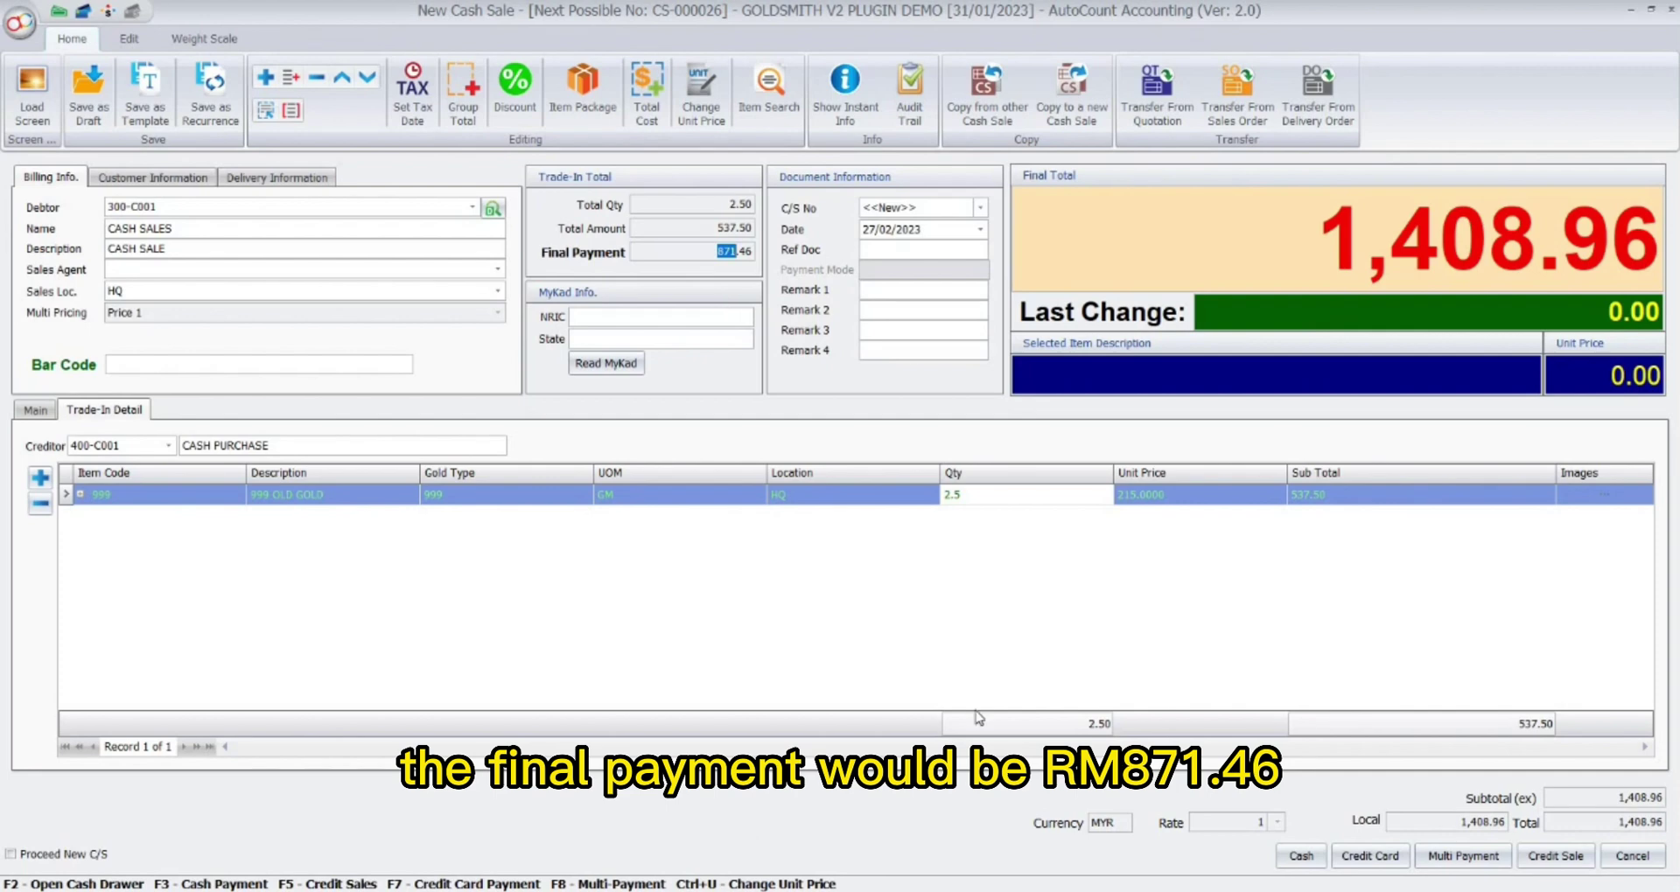
{"action": "left_click", "coordinate": [1300, 857]}
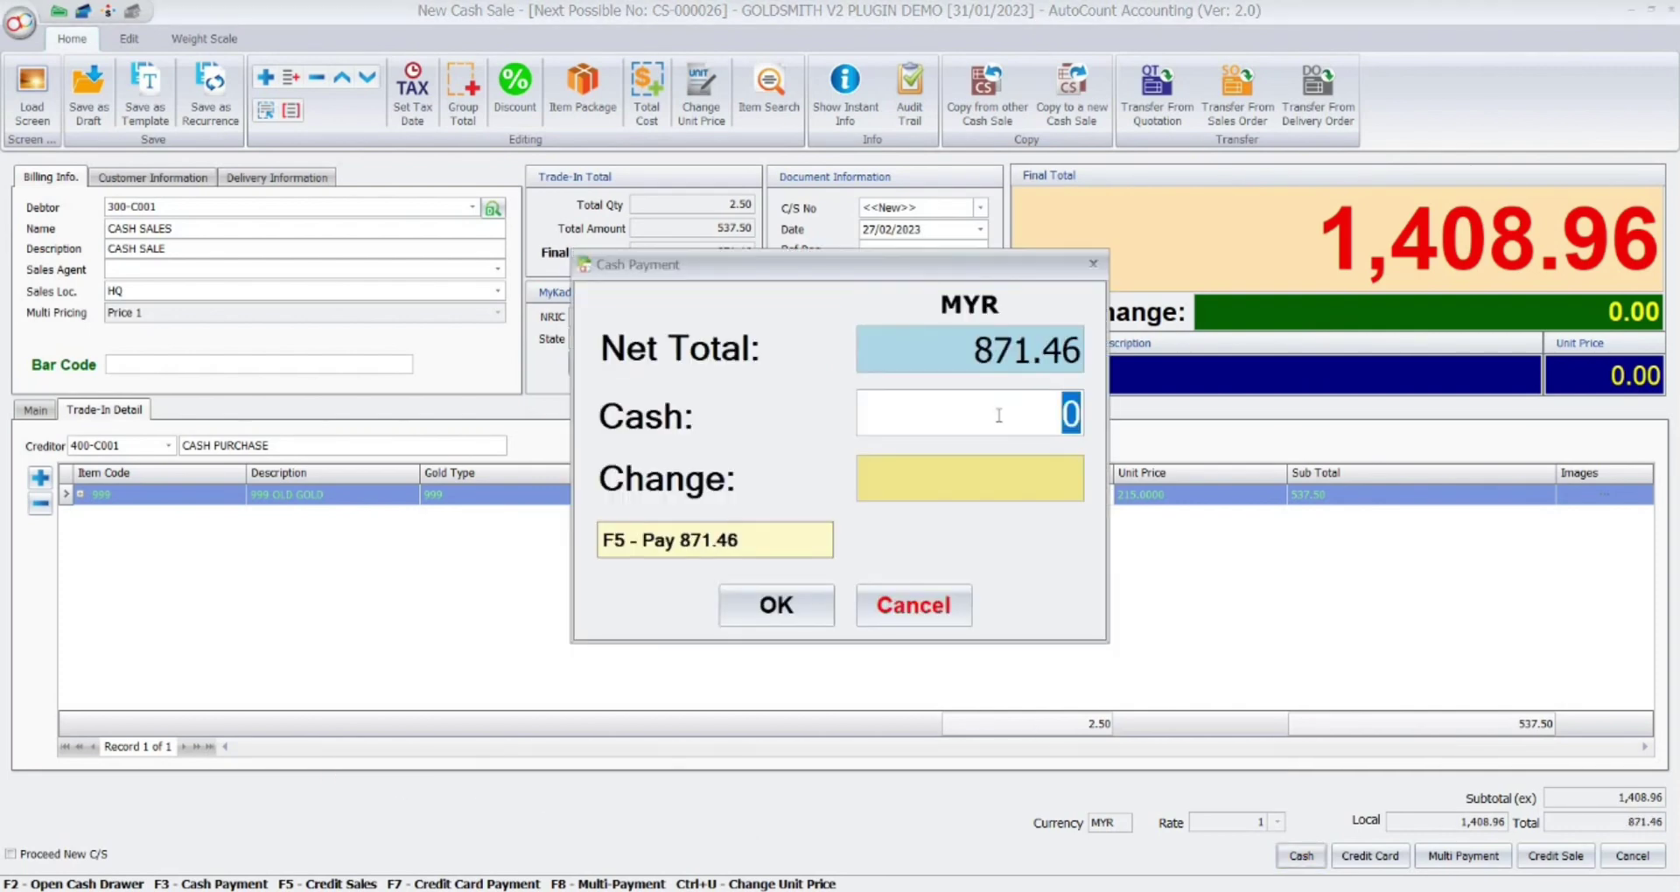
Pay 900.00 cash for 28.54 change, save, and refresh the list to show CS-000026.
{"action": "type", "text": "900"}
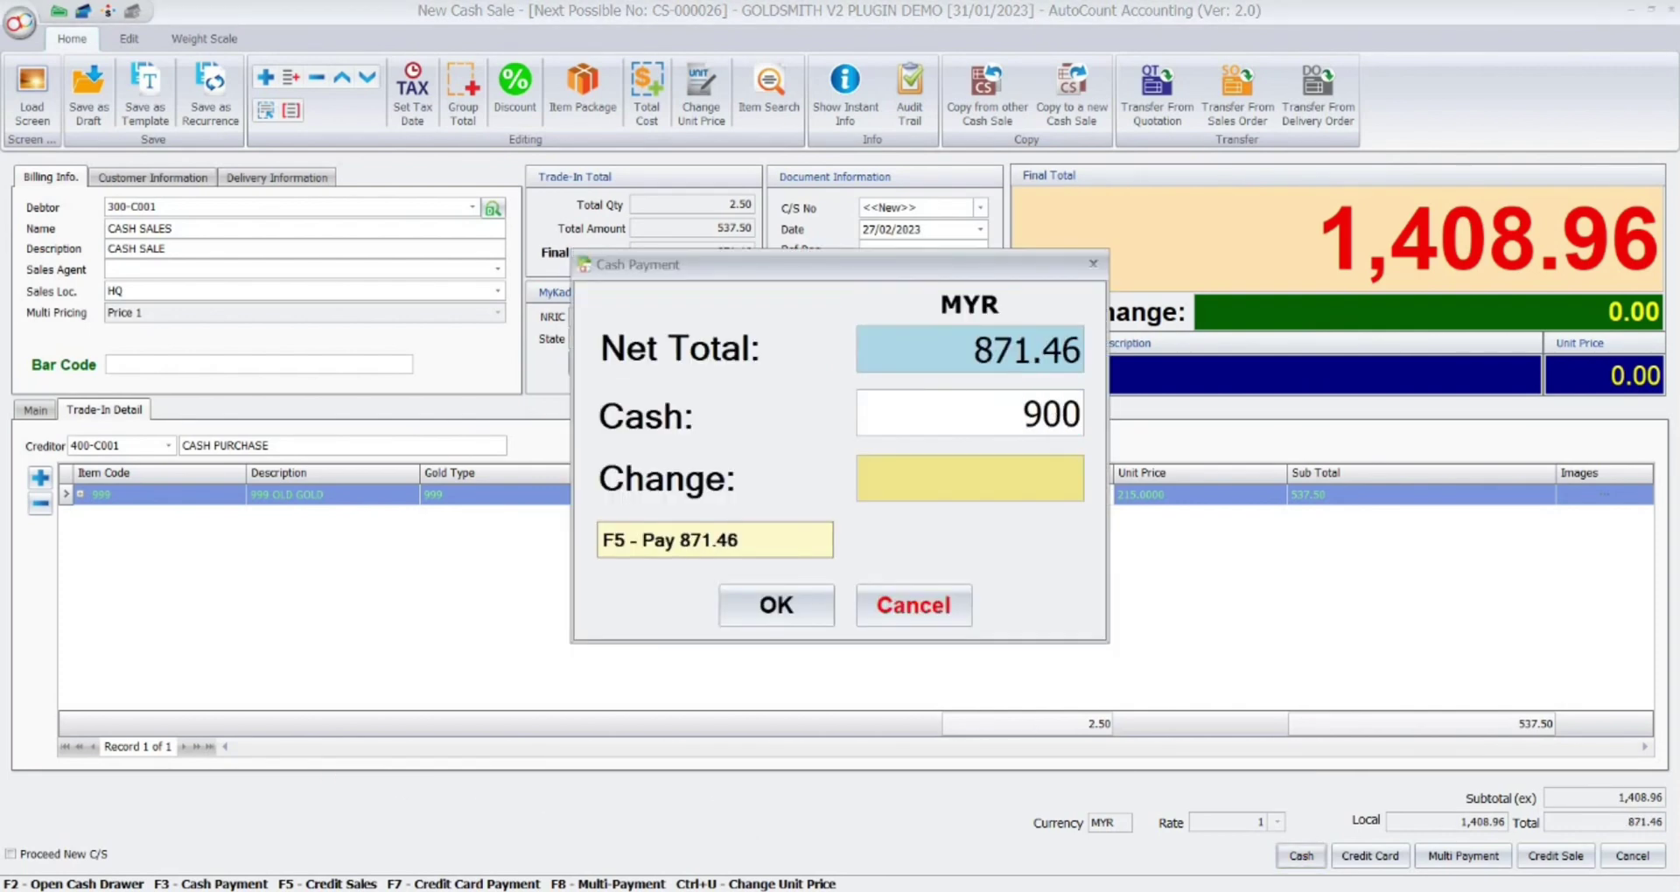
{"action": "key", "text": "Tab"}
{"action": "left_click", "coordinate": [773, 606]}
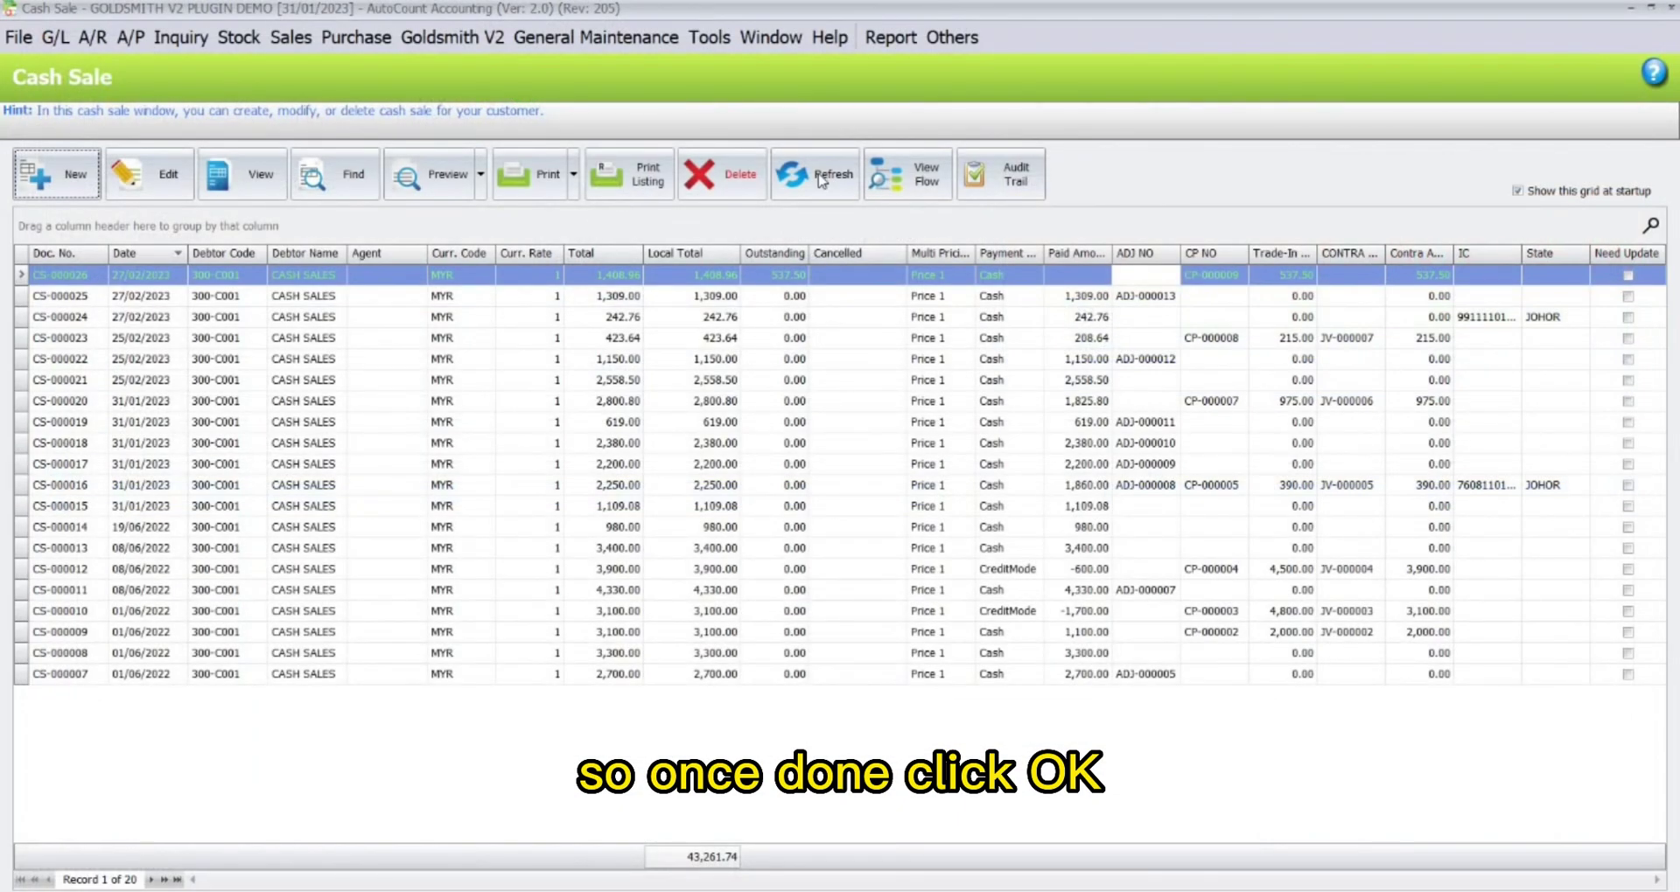
{"action": "left_click", "coordinate": [822, 181]}
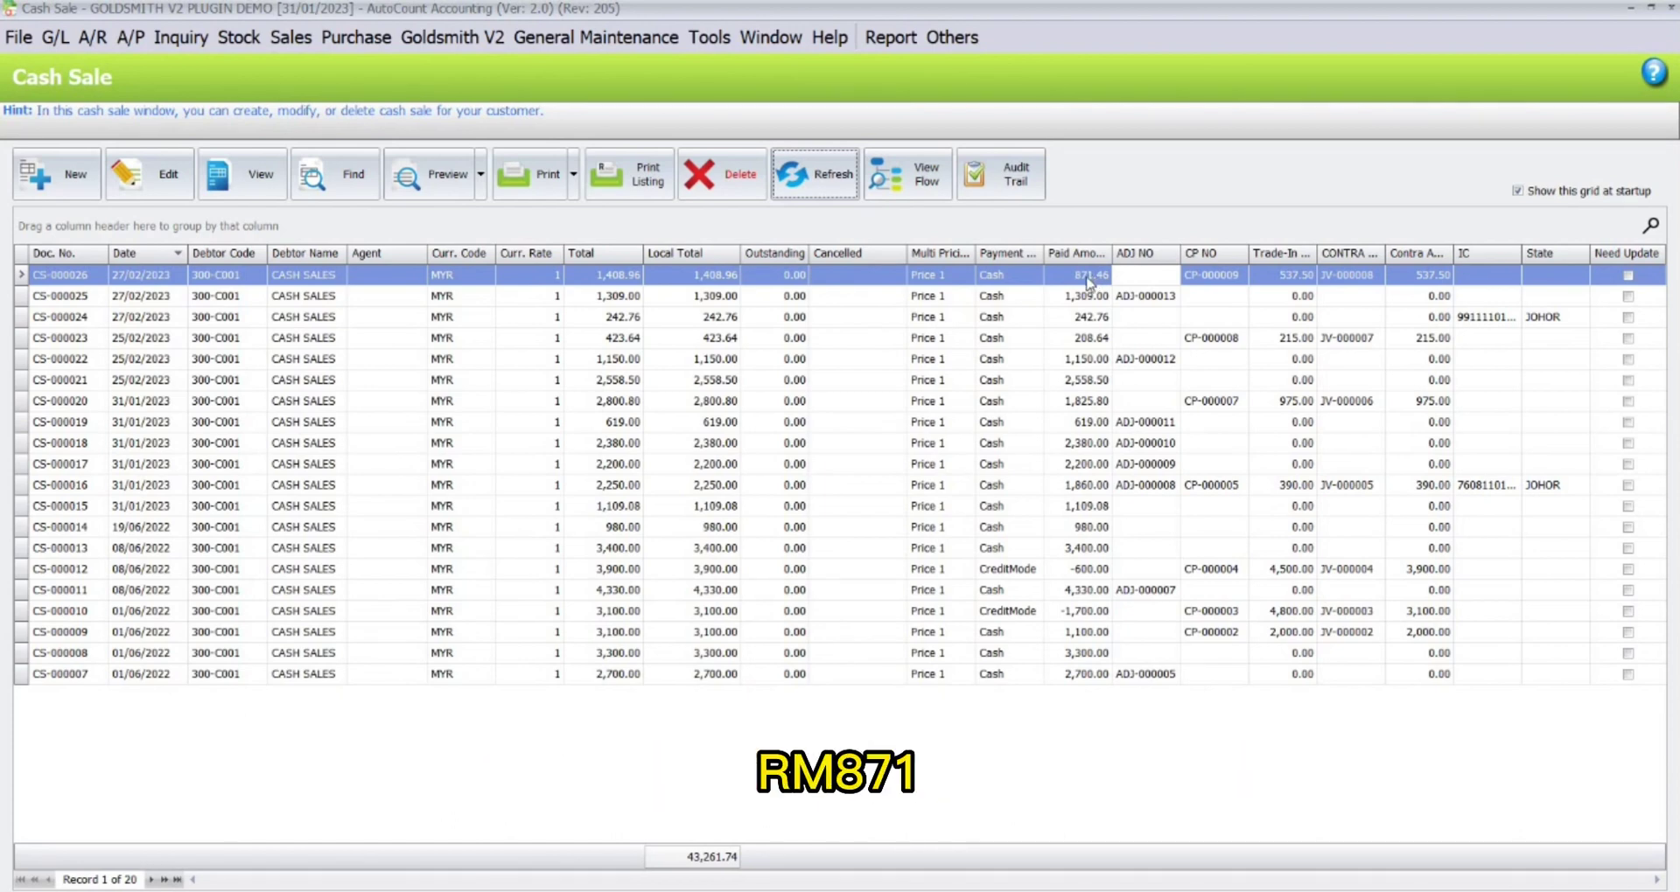
Review the cash purchase CP-000009 generated from CS-000026.
{"action": "left_click", "coordinate": [1186, 278]}
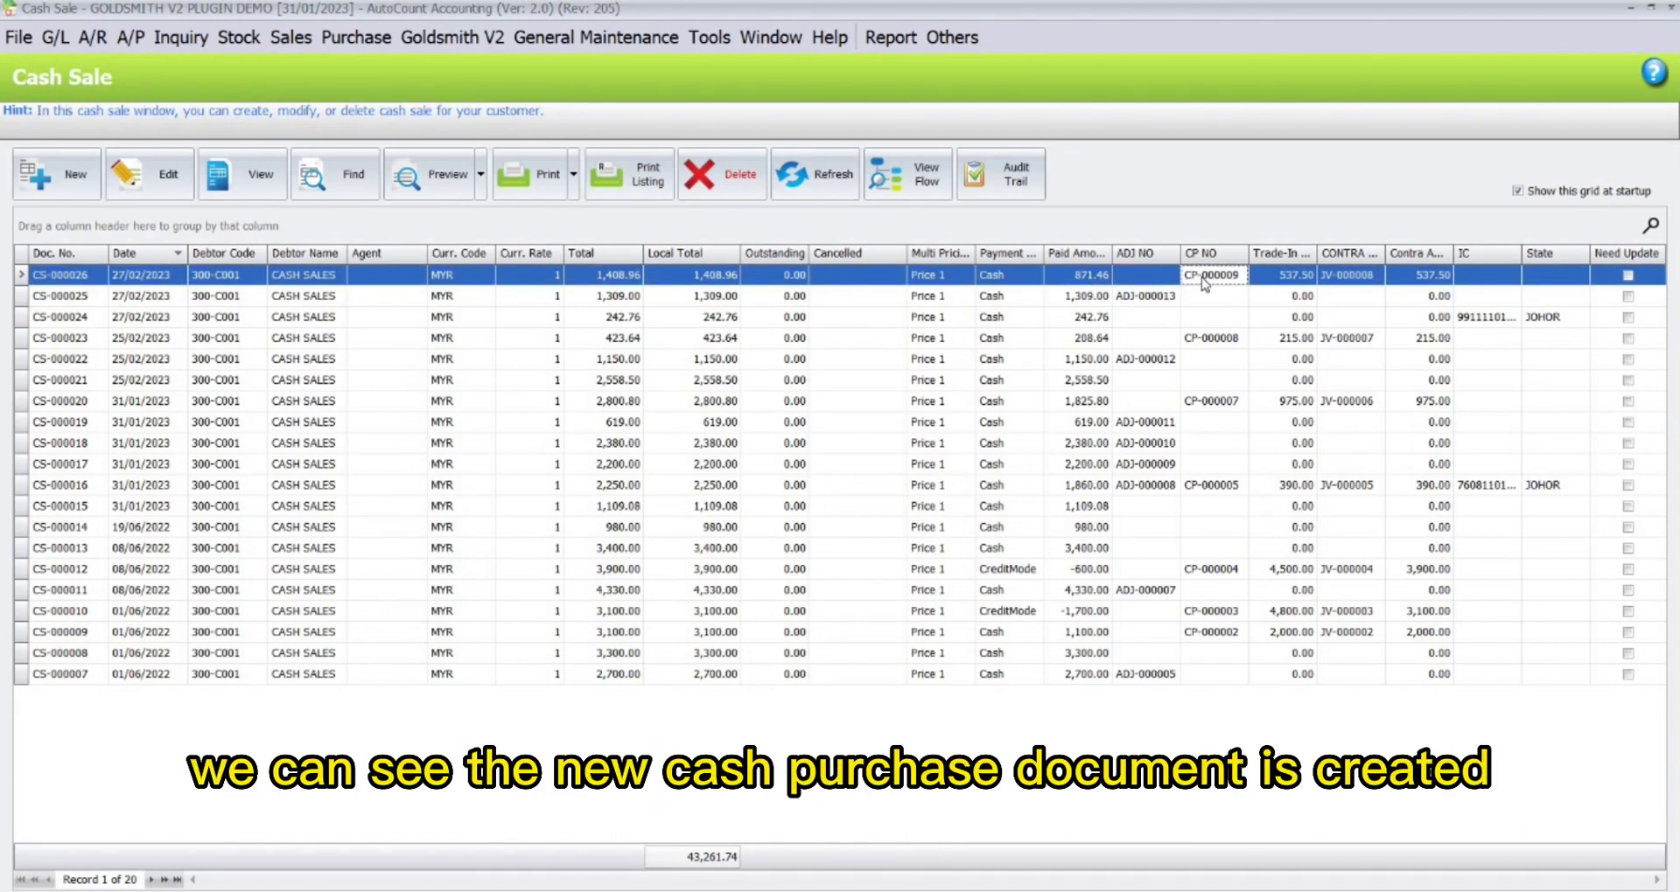
{"action": "double_click", "coordinate": [1207, 277]}
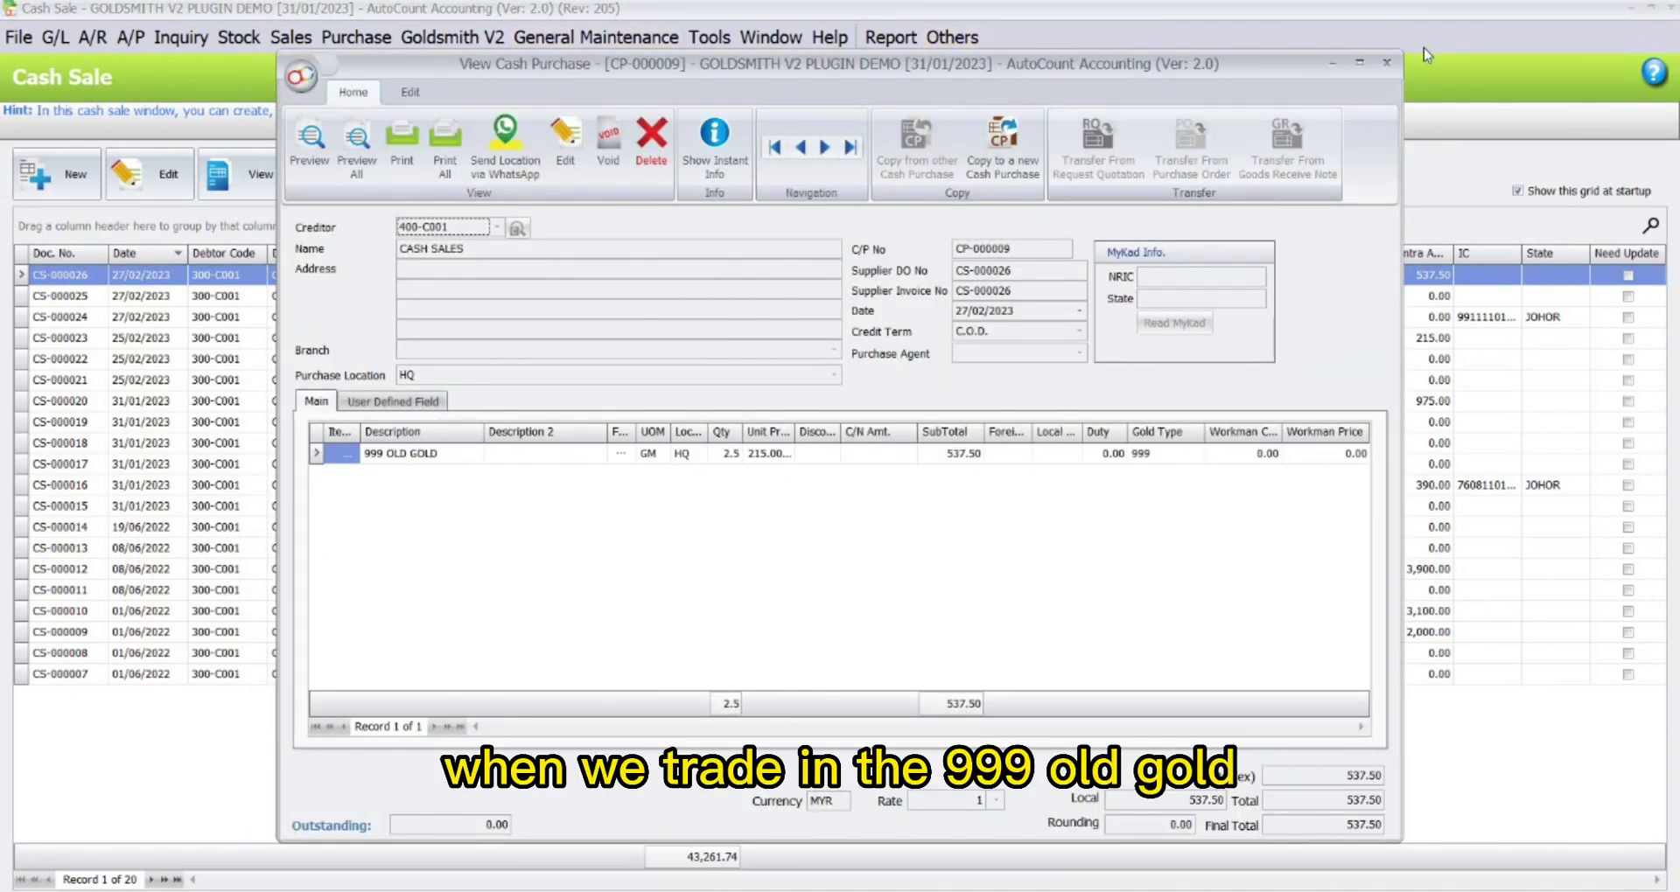
{"action": "left_click", "coordinate": [1386, 62]}
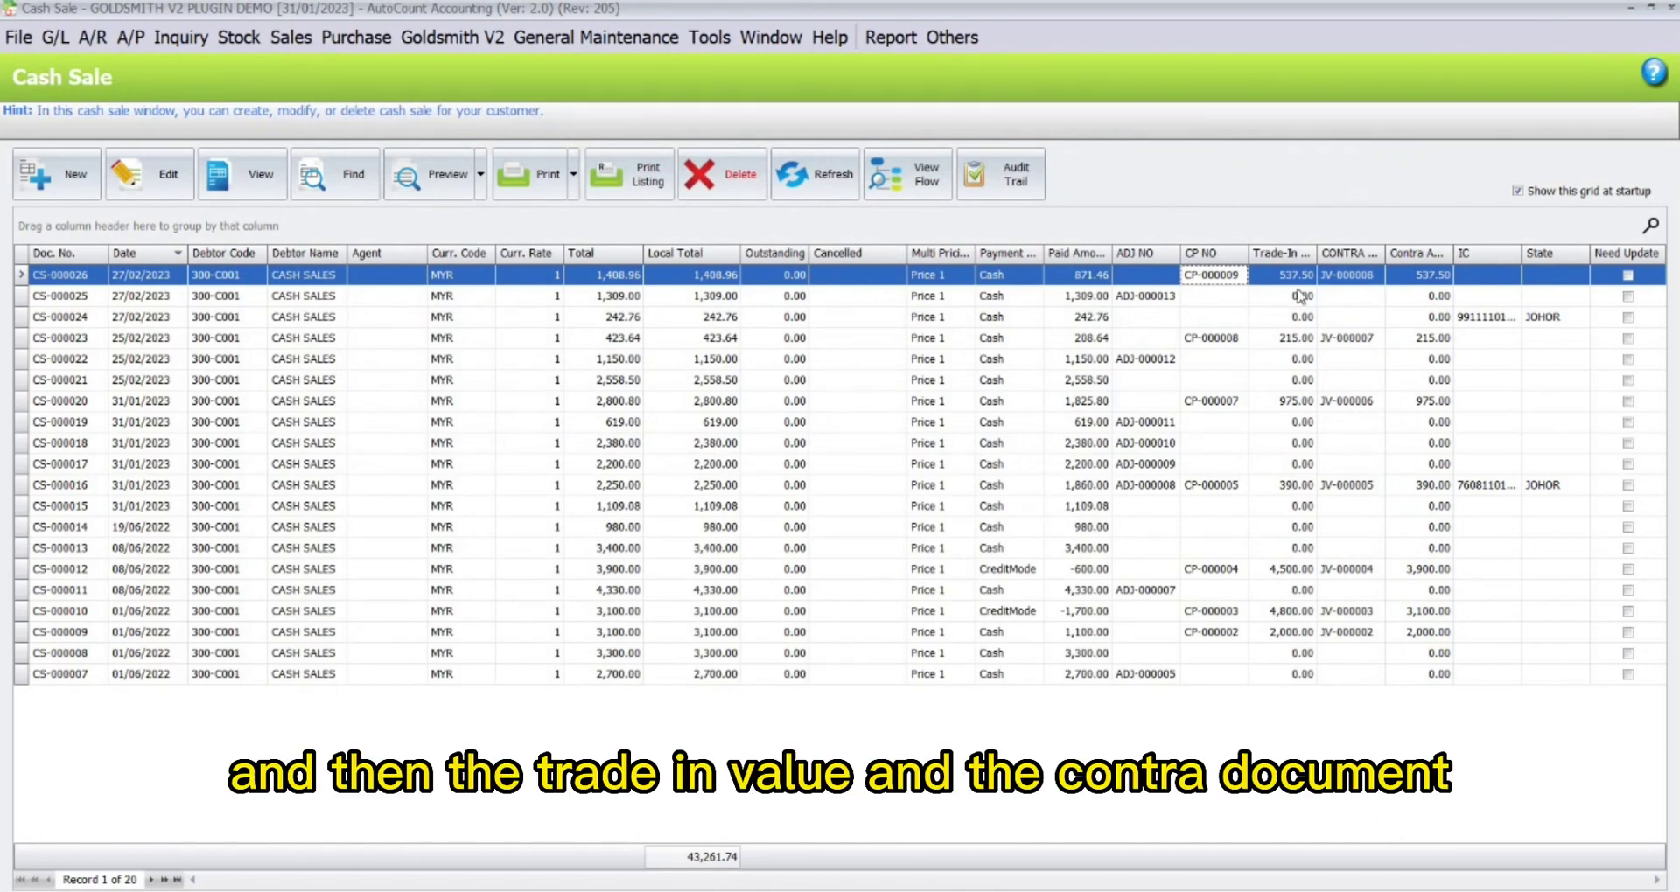
Review contra JV-000008 offsetting 537.50 and widen the Contra Amount column.
{"action": "double_click", "coordinate": [1345, 276]}
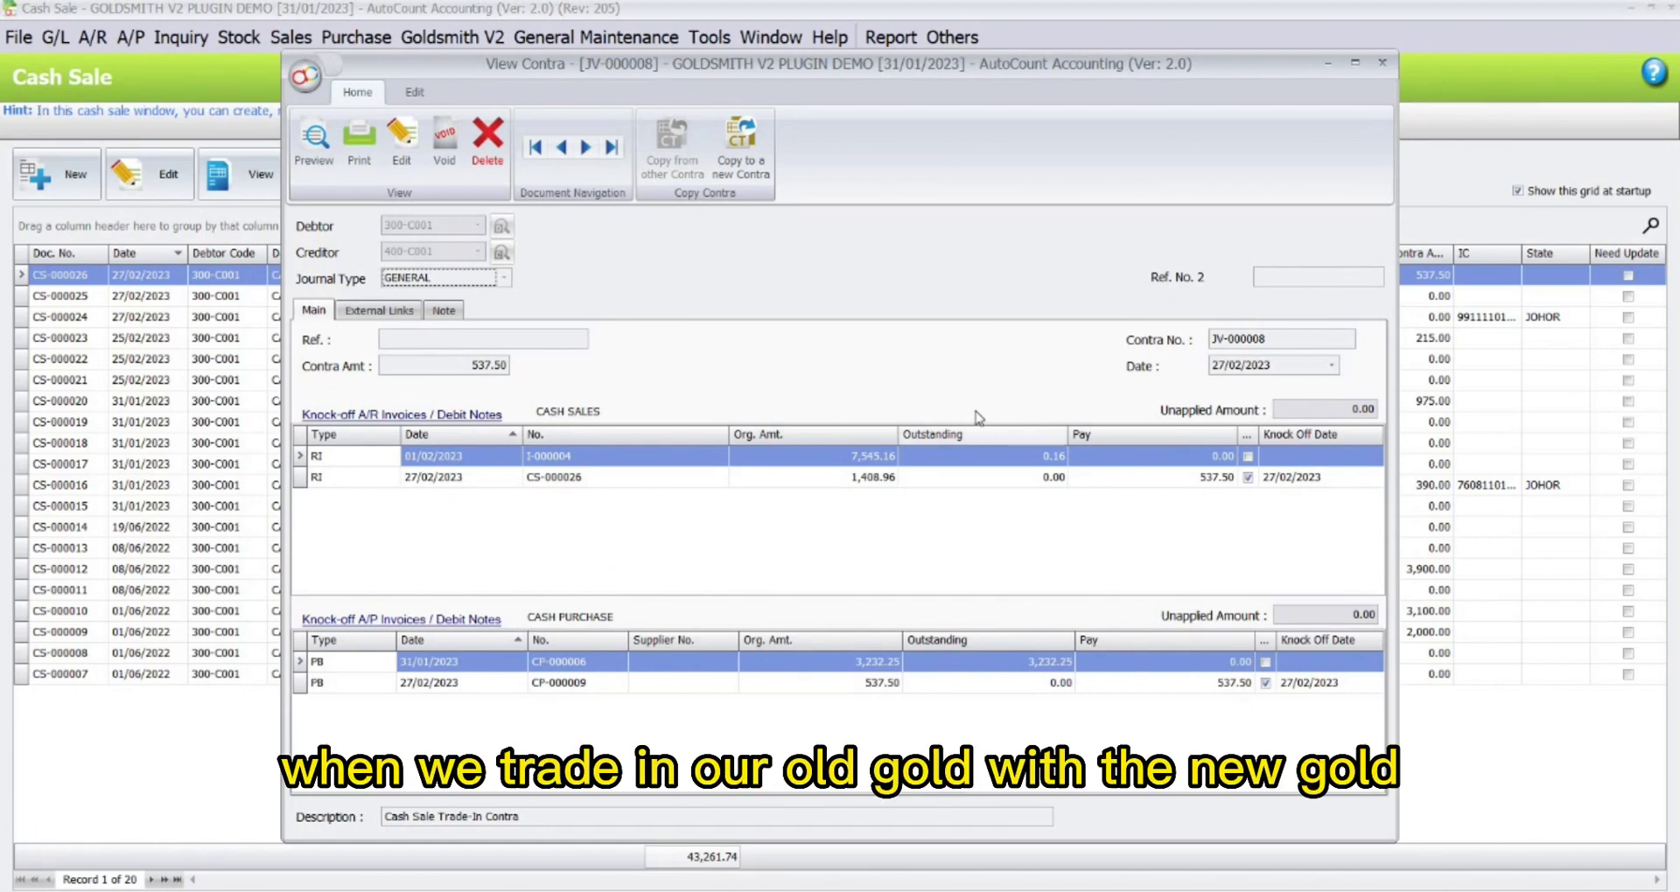
{"action": "left_click", "coordinate": [1382, 62]}
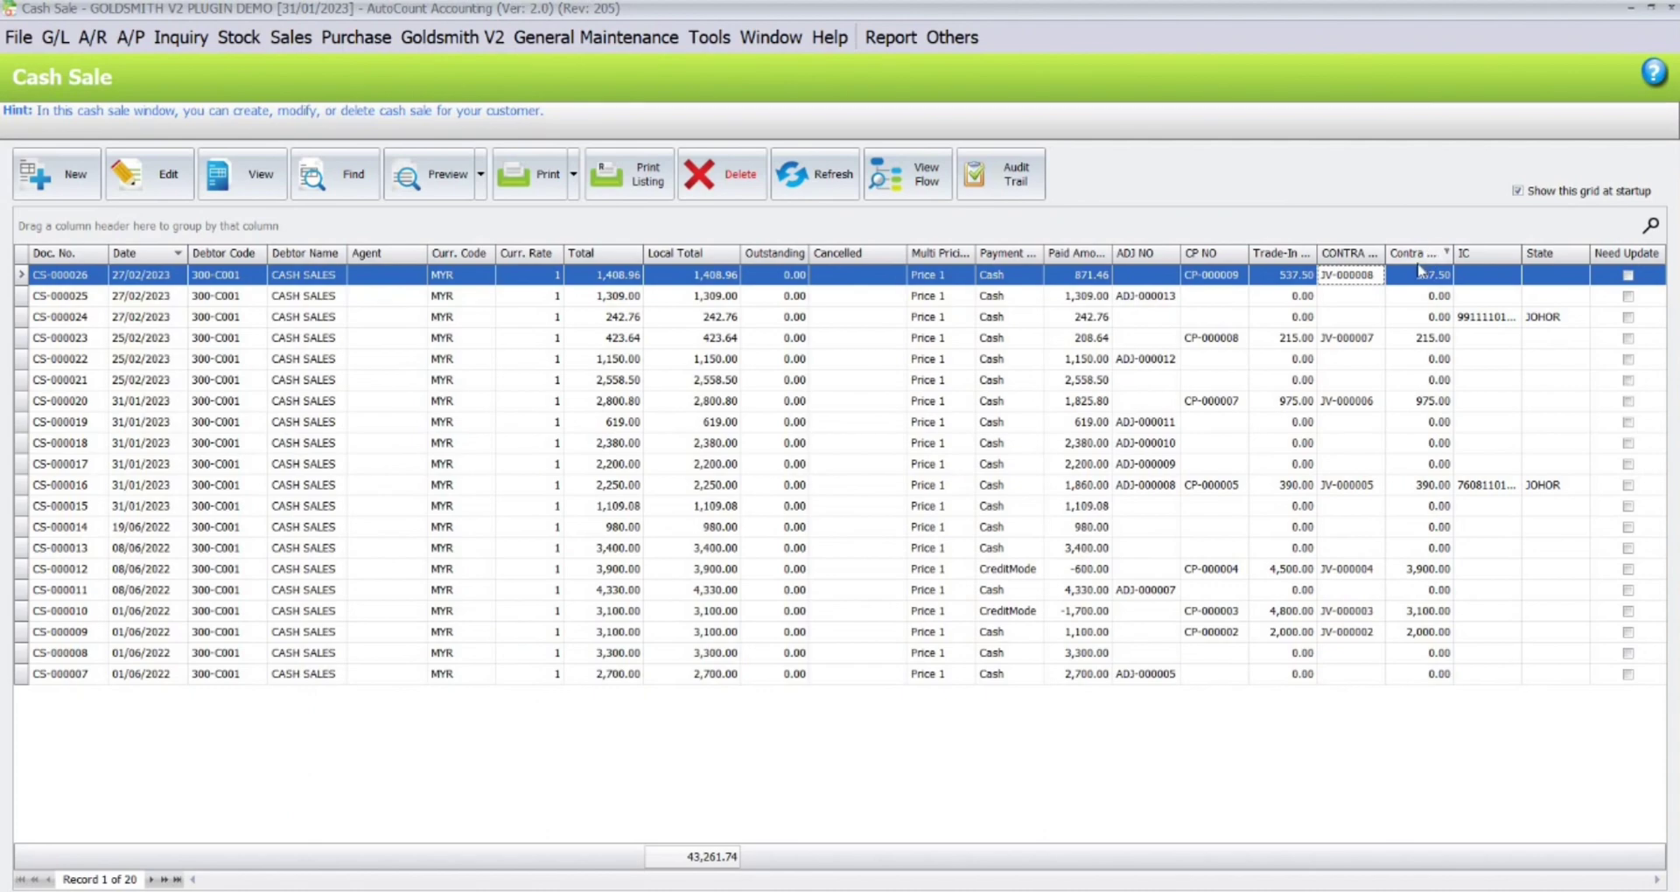
{"action": "left_click_drag", "start_coordinate": [1454, 253], "coordinate": [1527, 253]}
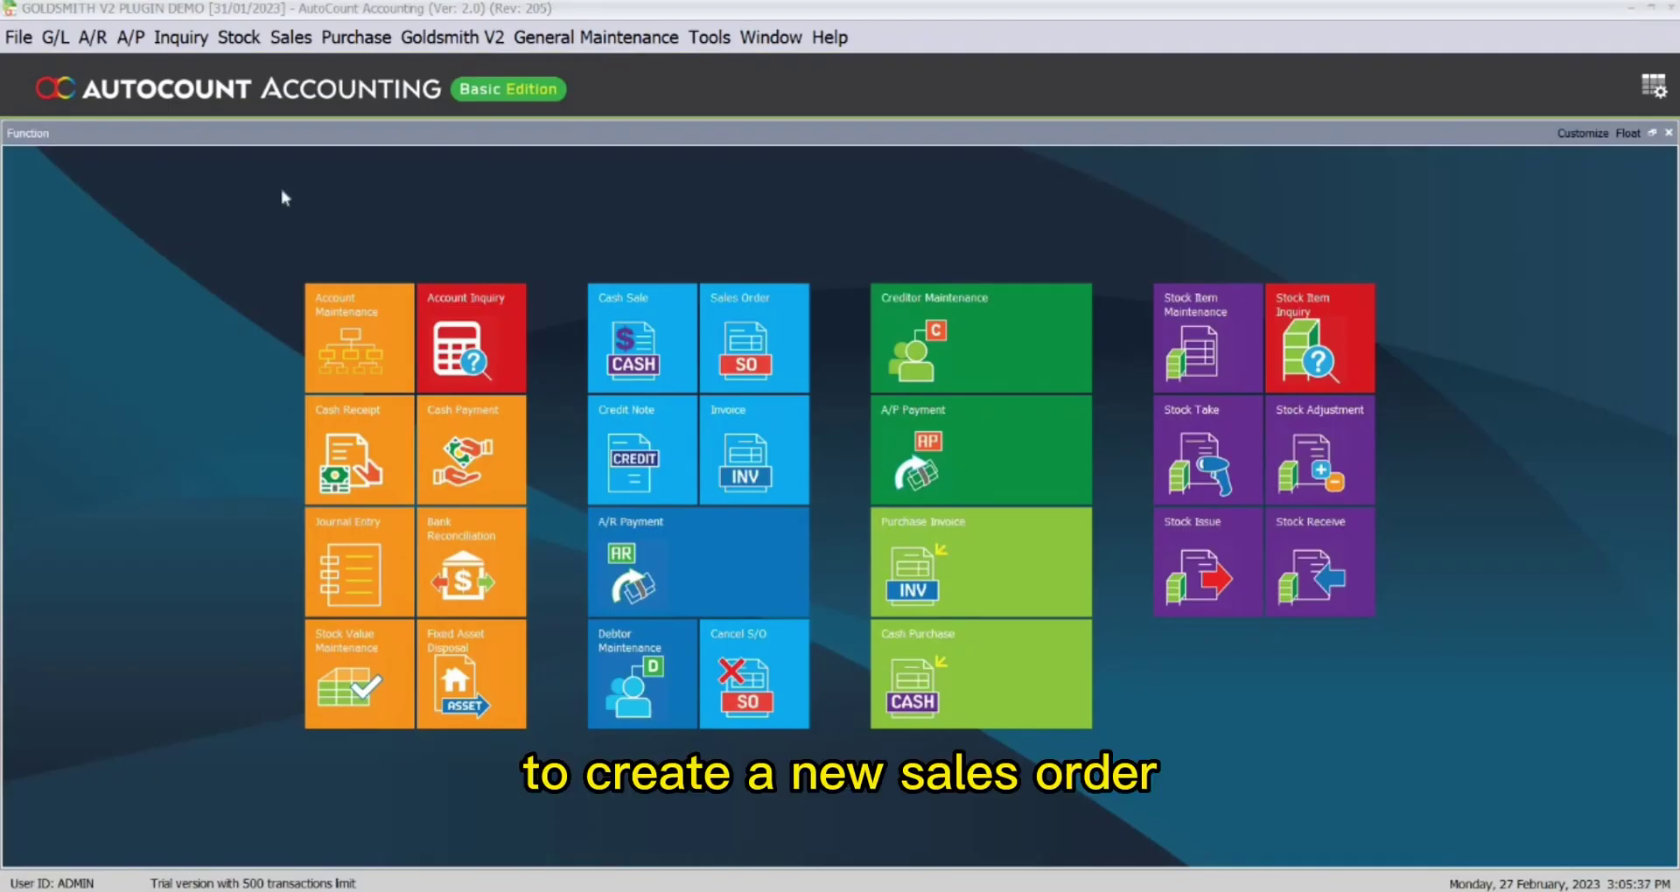
From a new sales order, create and save a new debtor using the entered company name and an auto-generated account code.
{"action": "left_click", "coordinate": [723, 299]}
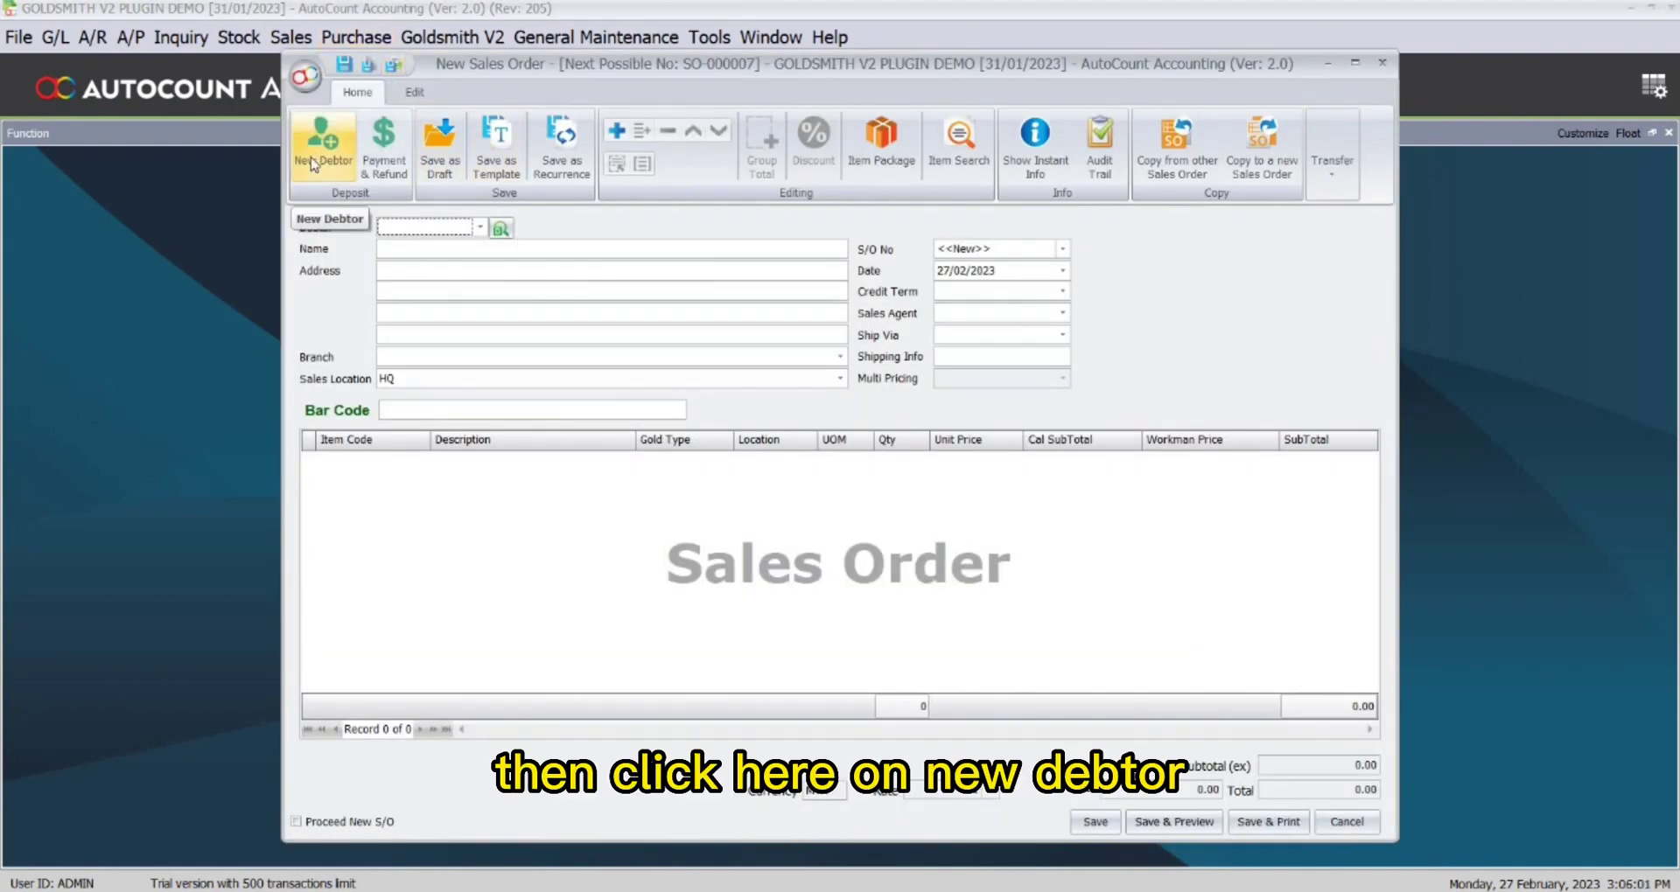
{"action": "left_click", "coordinate": [317, 157]}
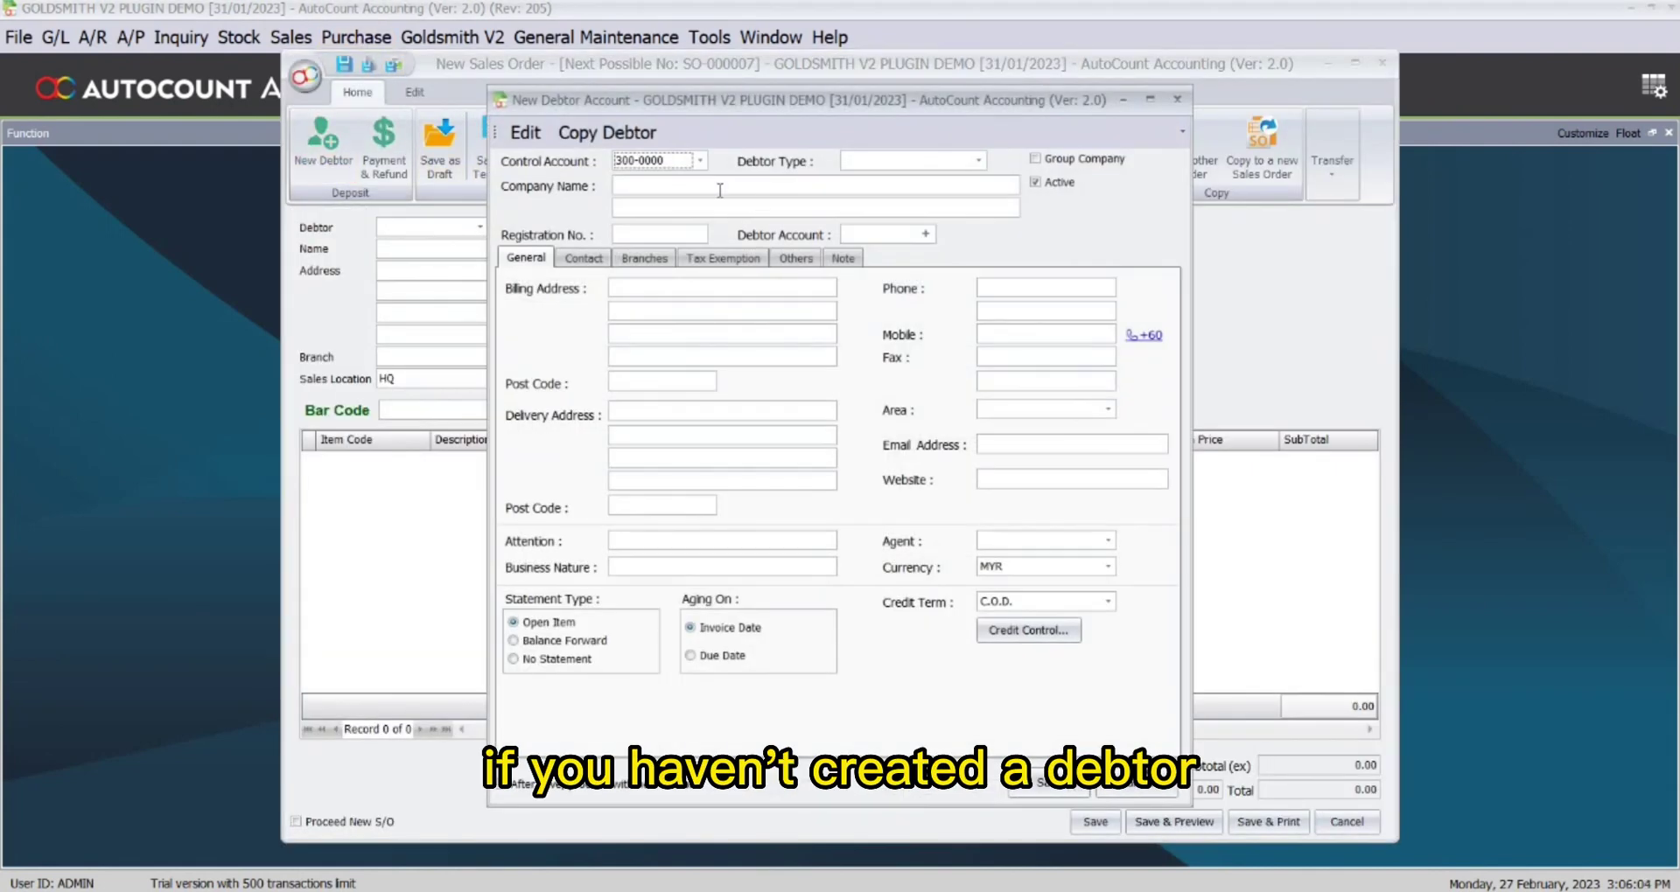
{"action": "type", "text": "LUCY"}
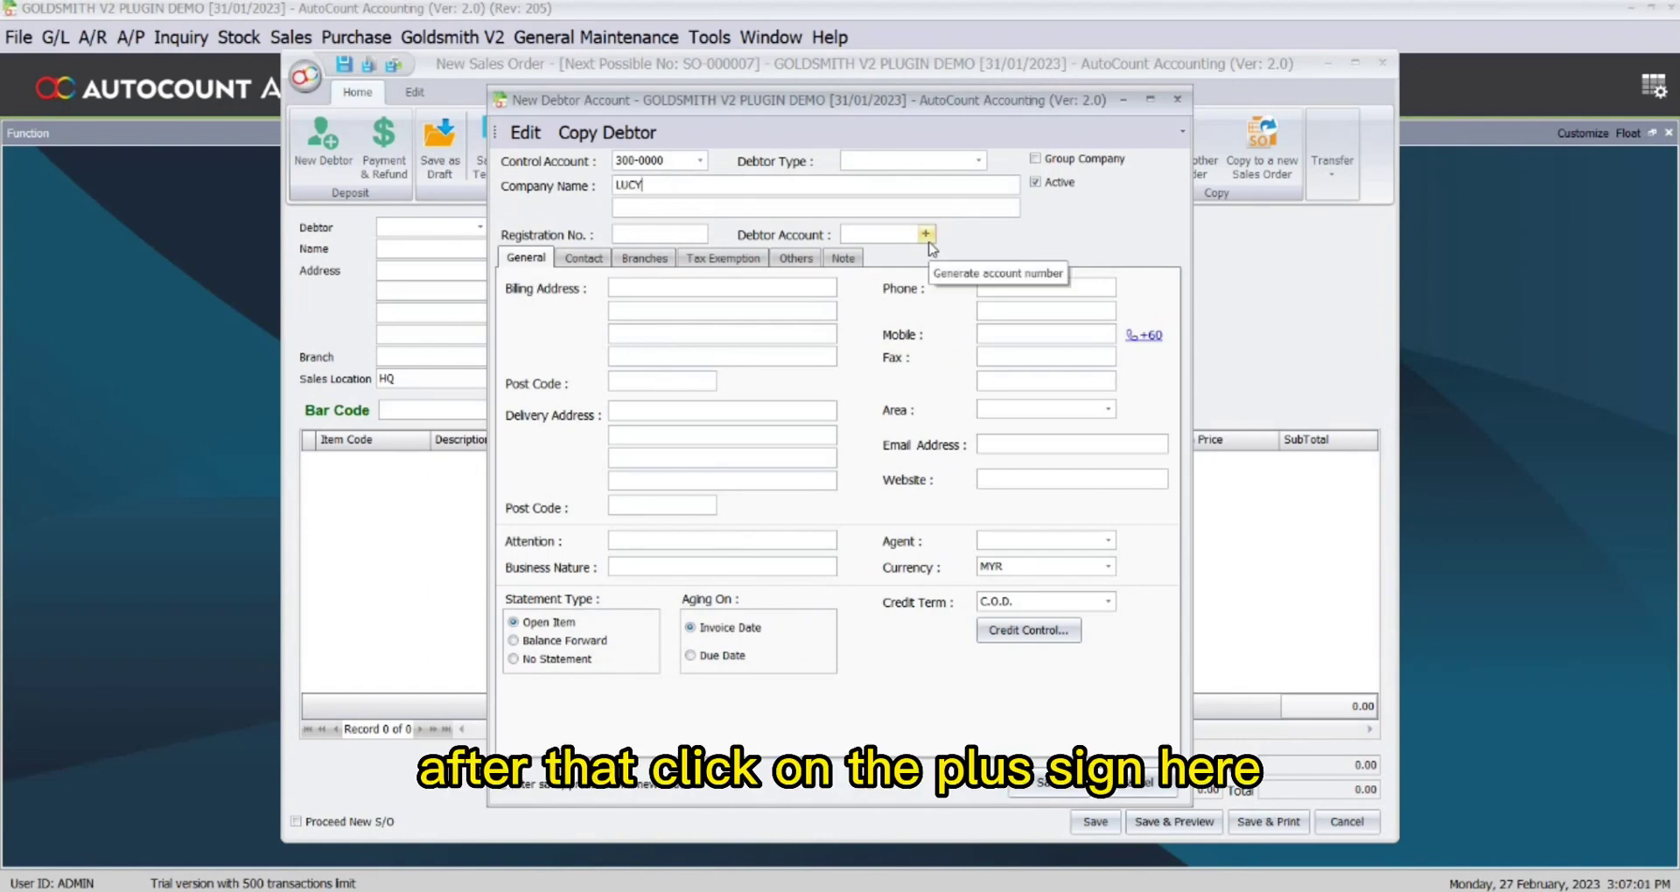
{"action": "left_click", "coordinate": [929, 244]}
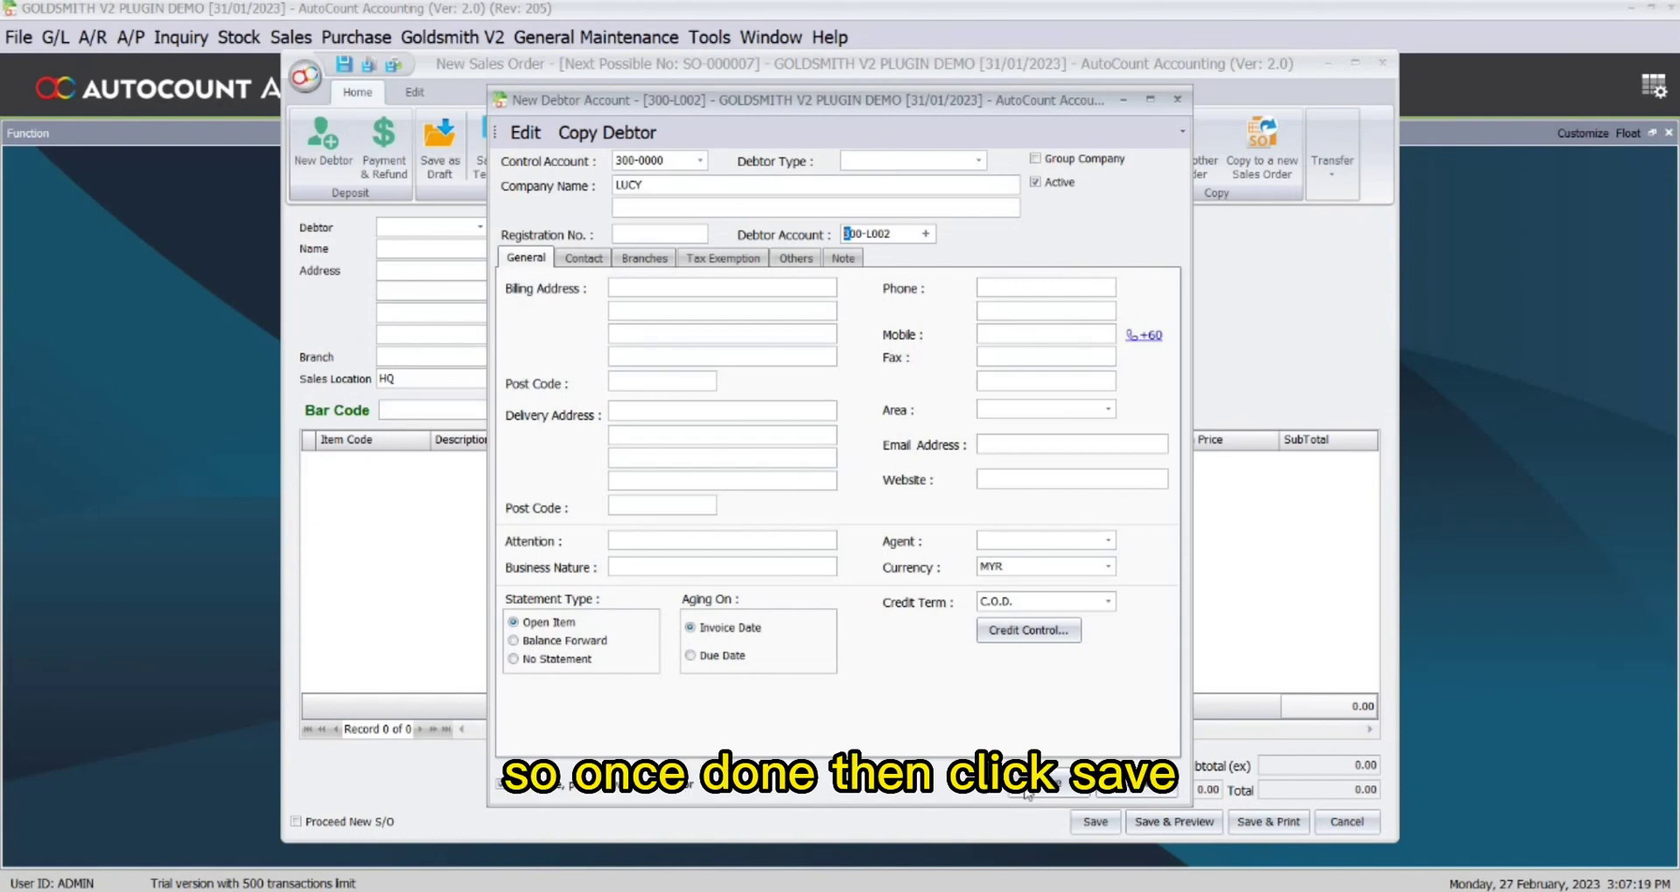
{"action": "left_click", "coordinate": [1062, 777]}
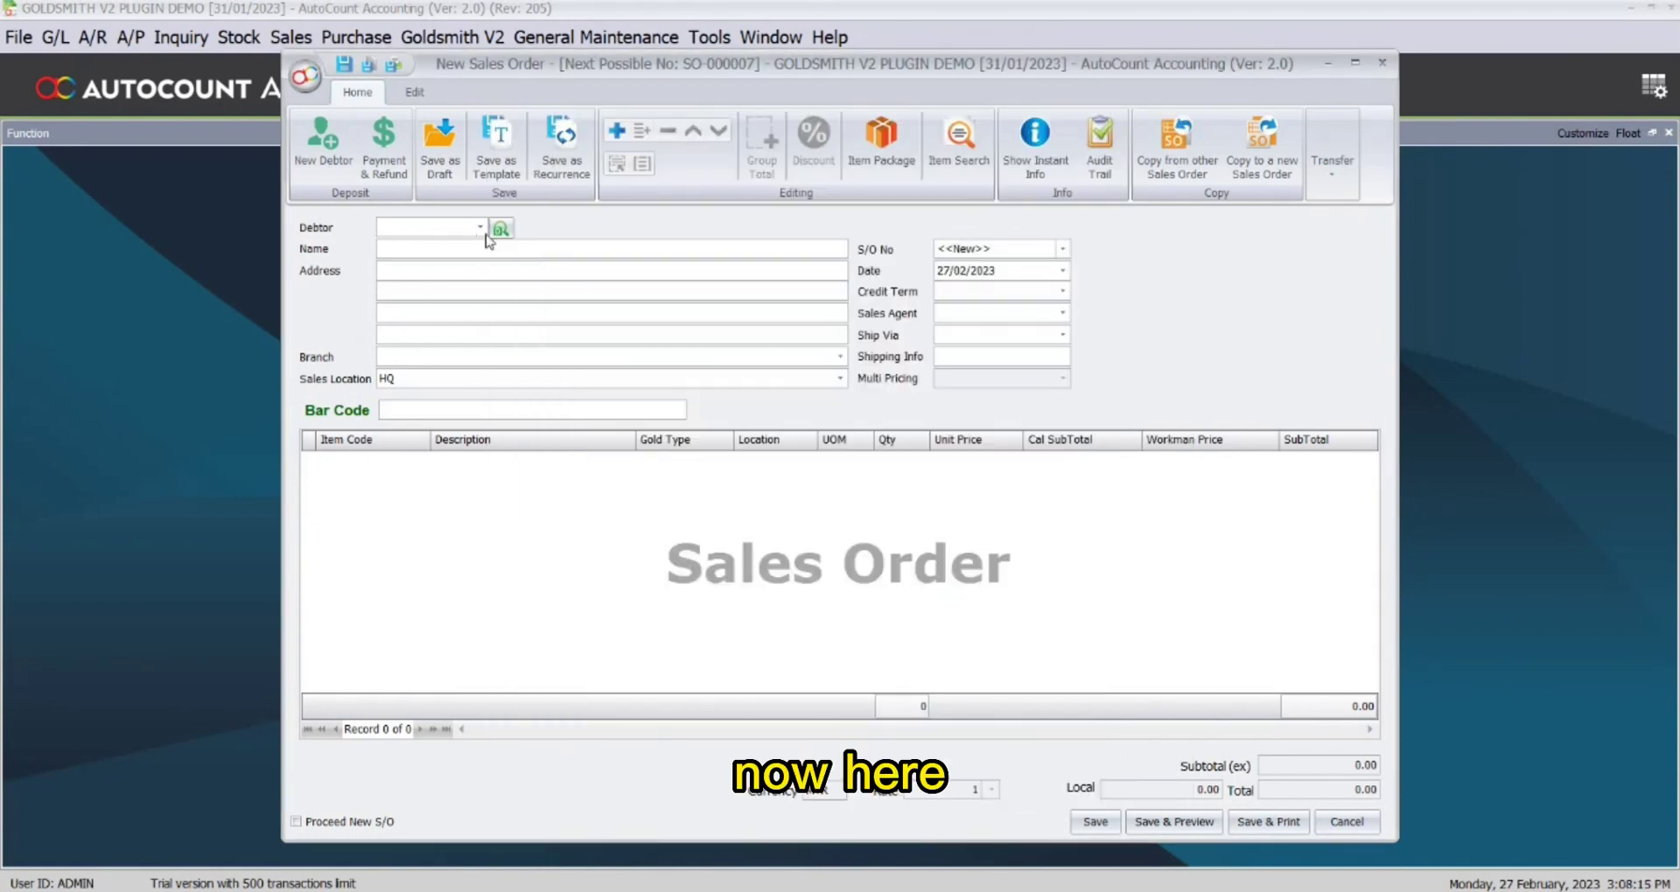
Assign the new debtor to the order and add 916Gold Loket PANDORA items 204ZS and 24XZP.
{"action": "left_click", "coordinate": [480, 228]}
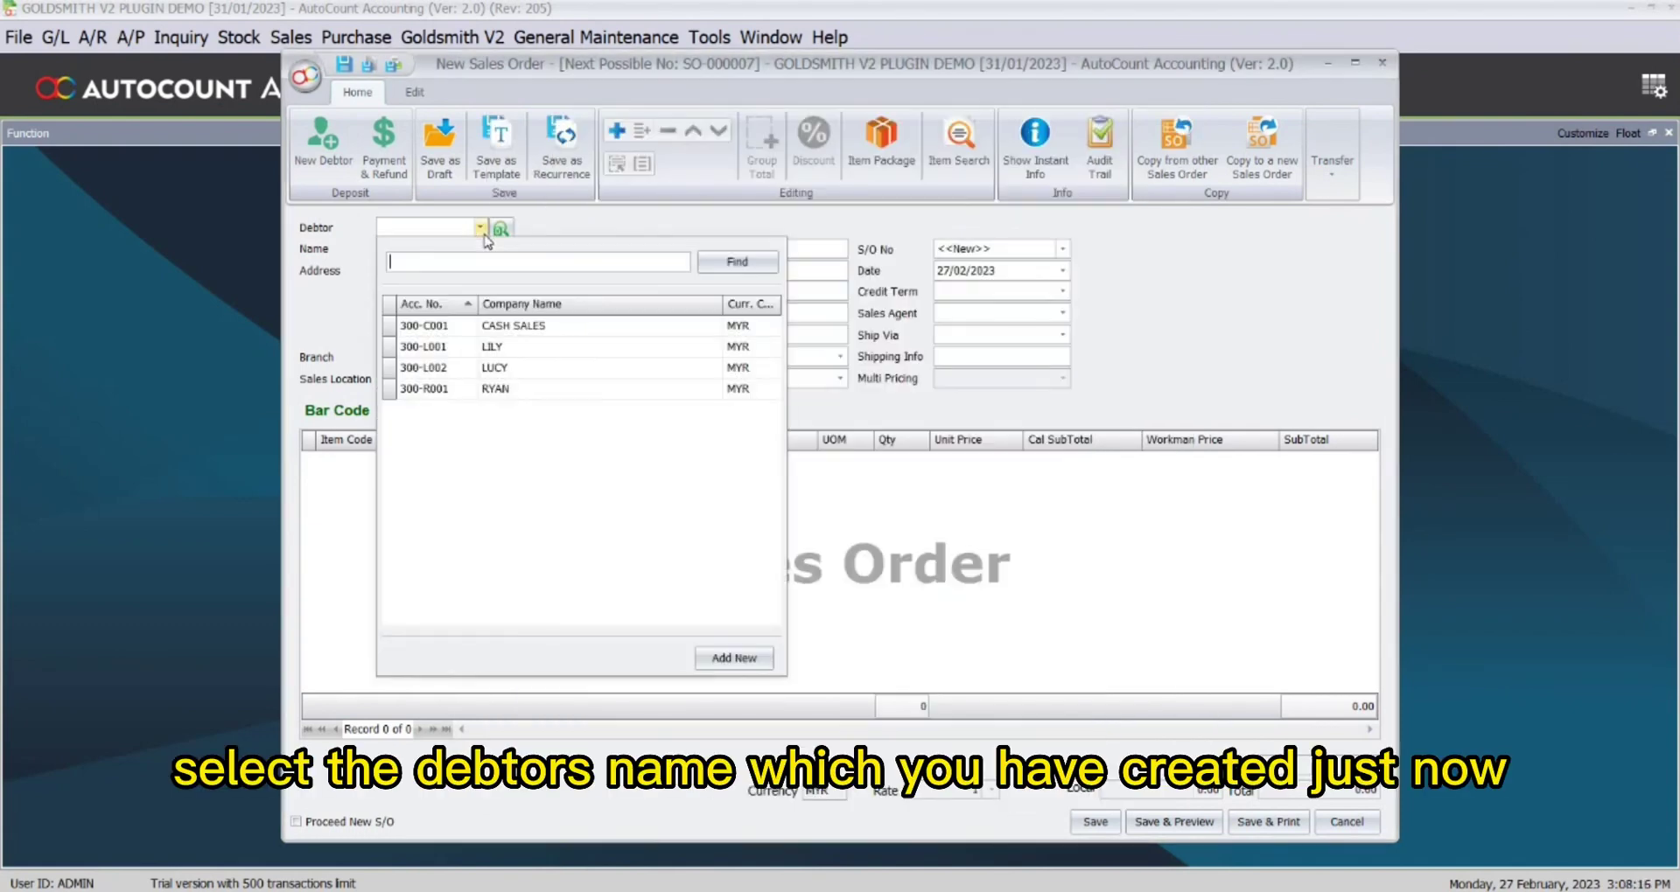
{"action": "left_click", "coordinate": [533, 368]}
{"action": "right_click", "coordinate": [469, 514]}
{"action": "left_click", "coordinate": [498, 525]}
{"action": "left_click", "coordinate": [421, 462]}
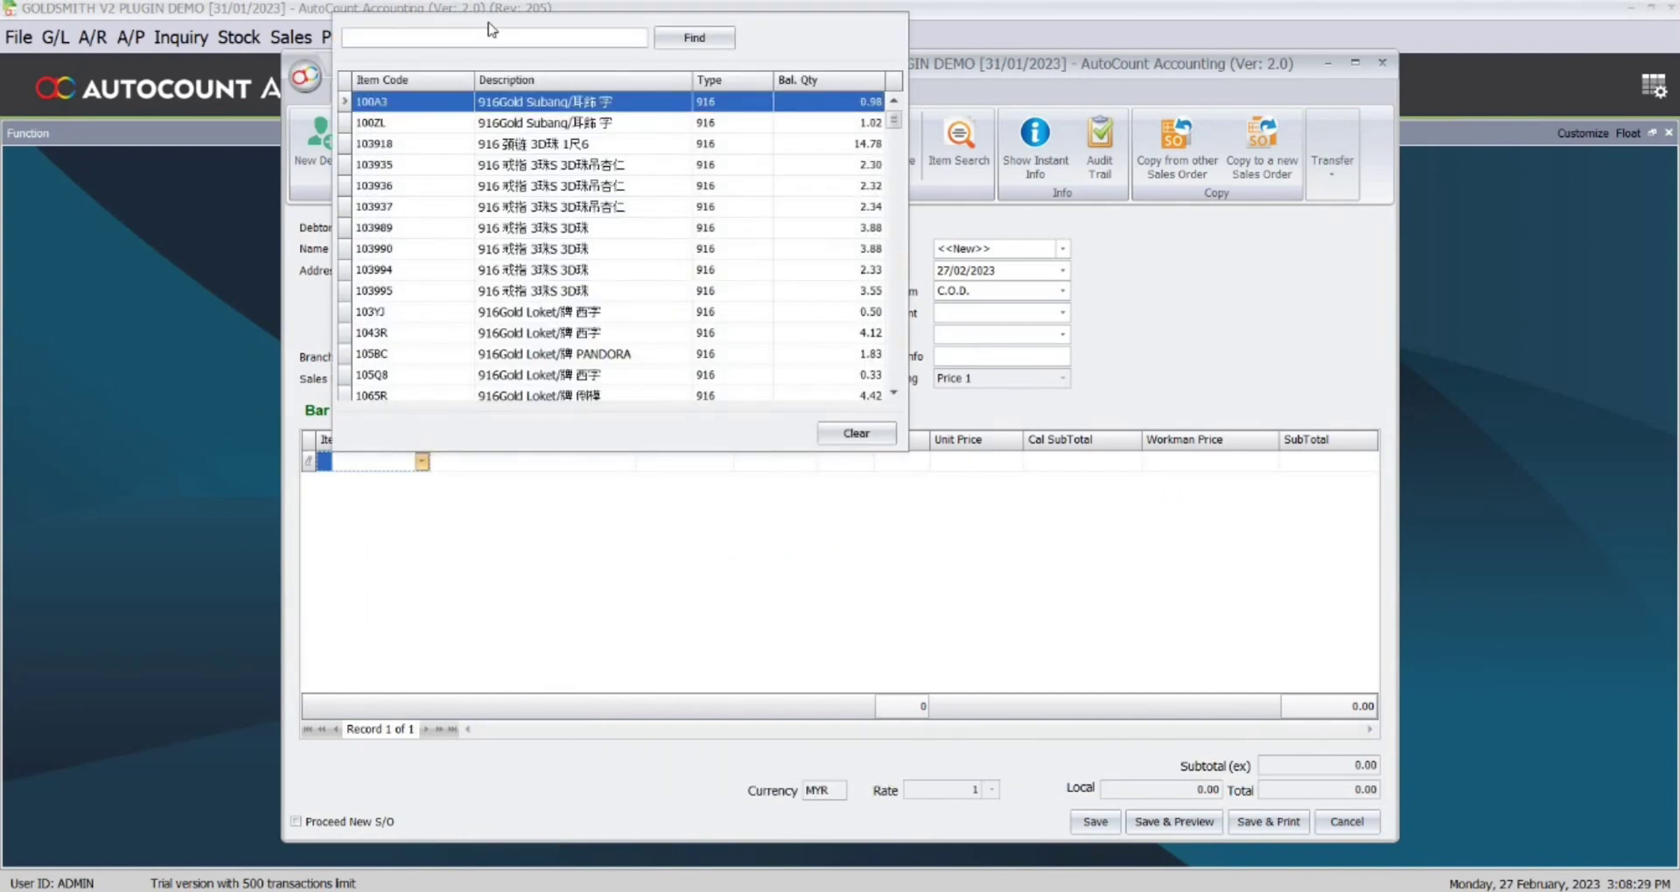
{"action": "type", "text": "pa"}
{"action": "left_click", "coordinate": [582, 145]}
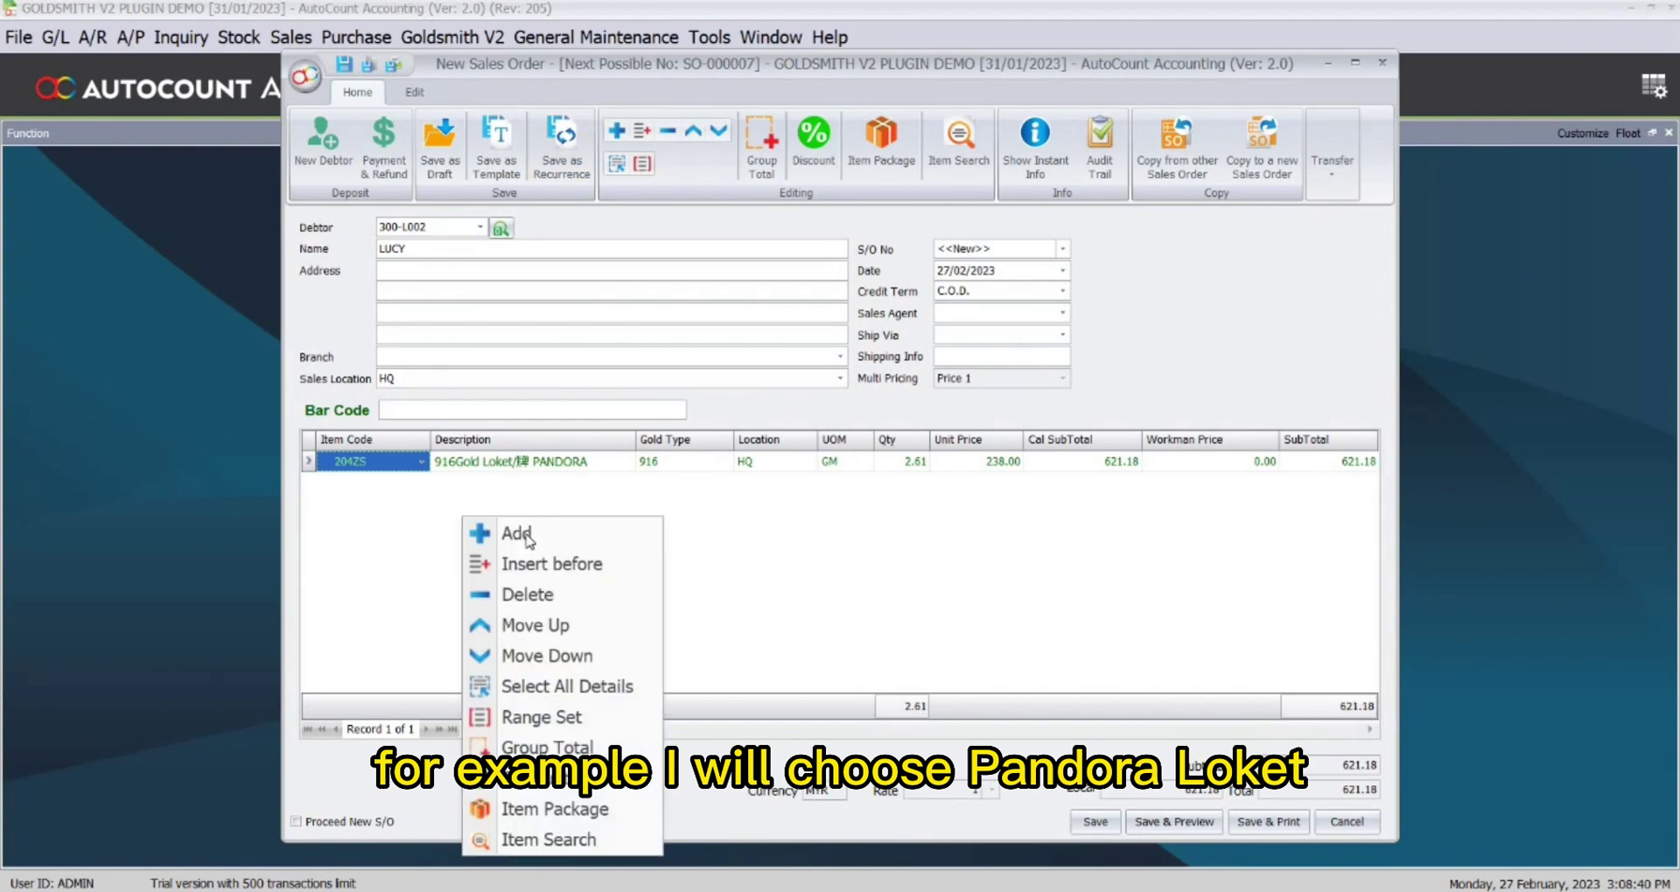
{"action": "left_click", "coordinate": [421, 483]}
{"action": "left_click", "coordinate": [394, 263]}
Add a third PANDORA item, 27VZY, bringing the order total to 2,111.06.
{"action": "right_click", "coordinate": [401, 542]}
{"action": "left_click", "coordinate": [423, 500]}
{"action": "left_click", "coordinate": [424, 503]}
{"action": "key", "text": "Down"}
{"action": "key", "text": "Return"}
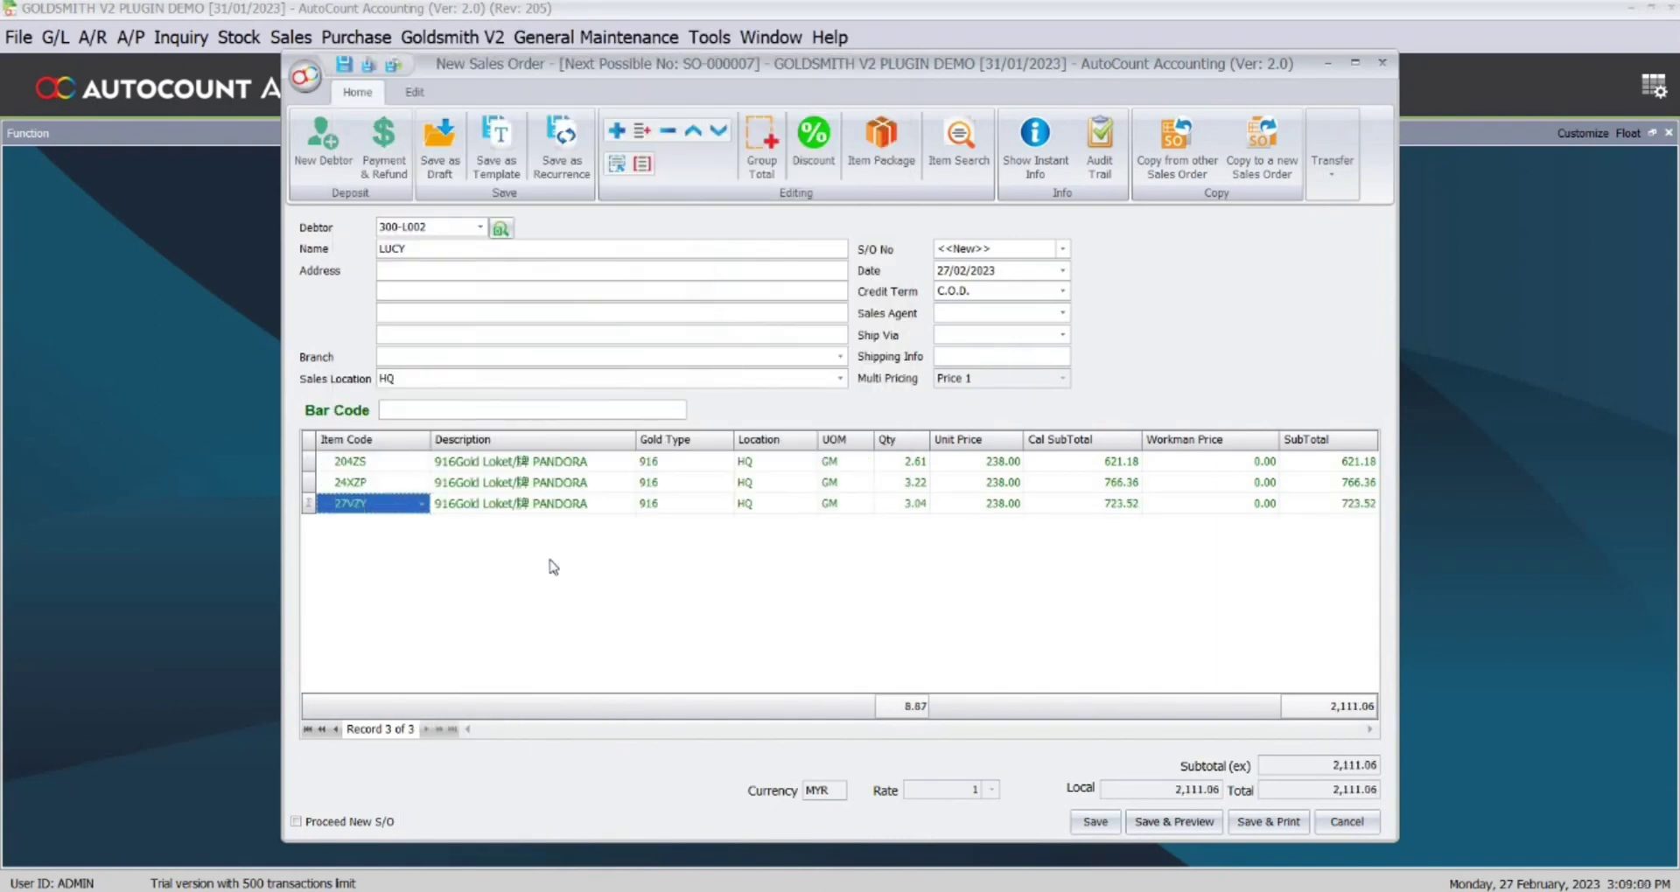
{"action": "left_click", "coordinate": [385, 148]}
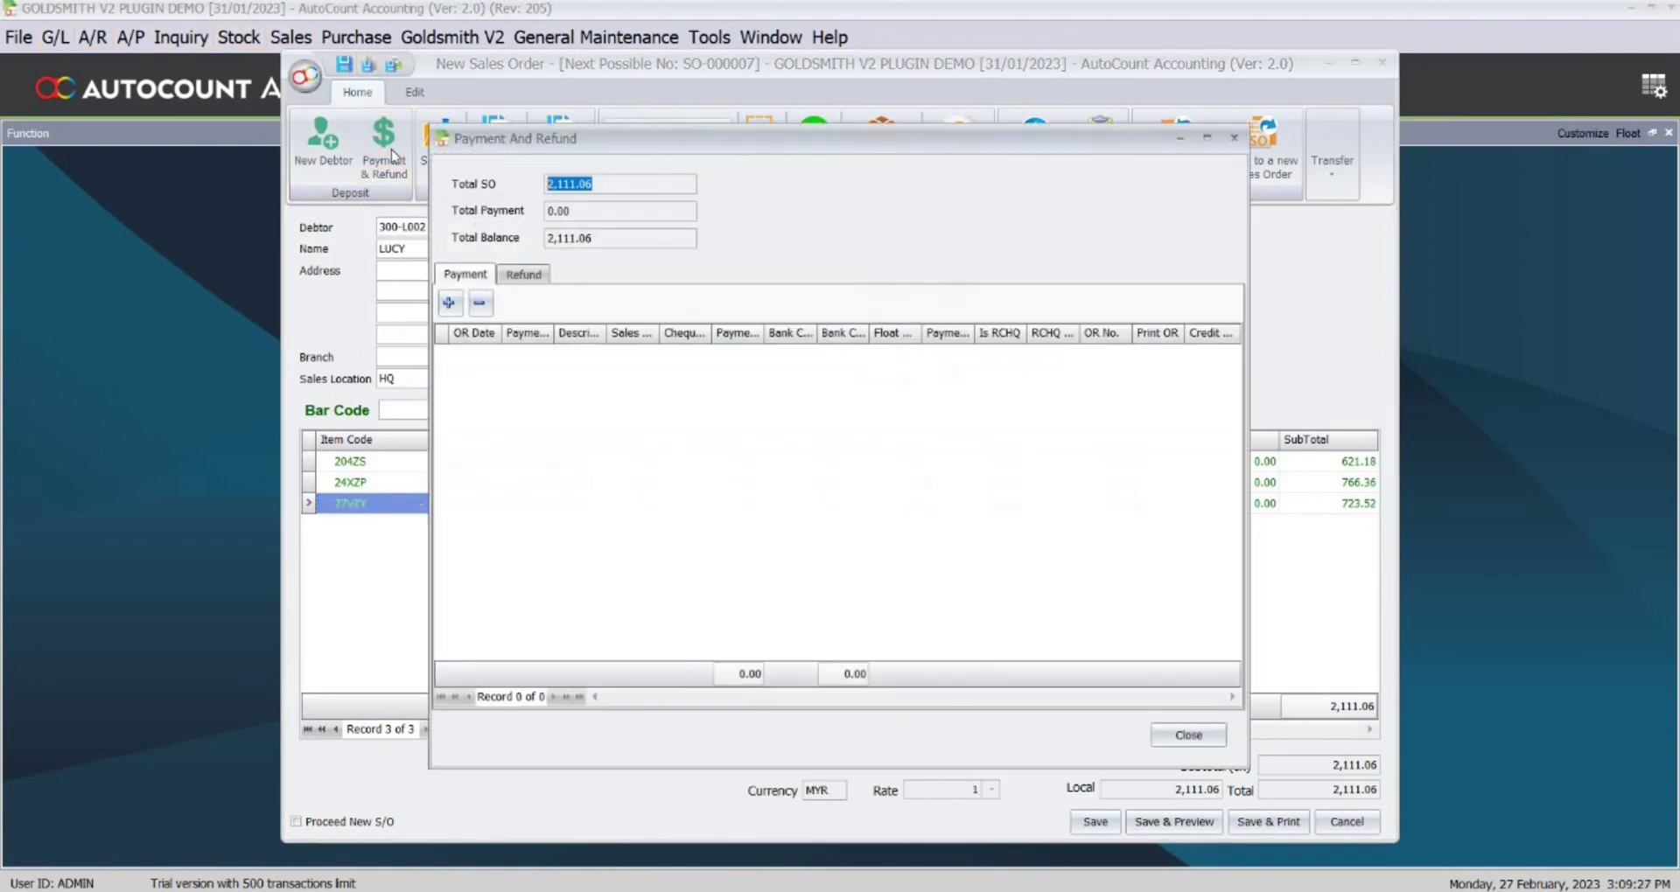
Record a 500.00 CASH deposit and save the sales order, leaving 1,611.06 outstanding.
{"action": "left_click", "coordinate": [456, 310]}
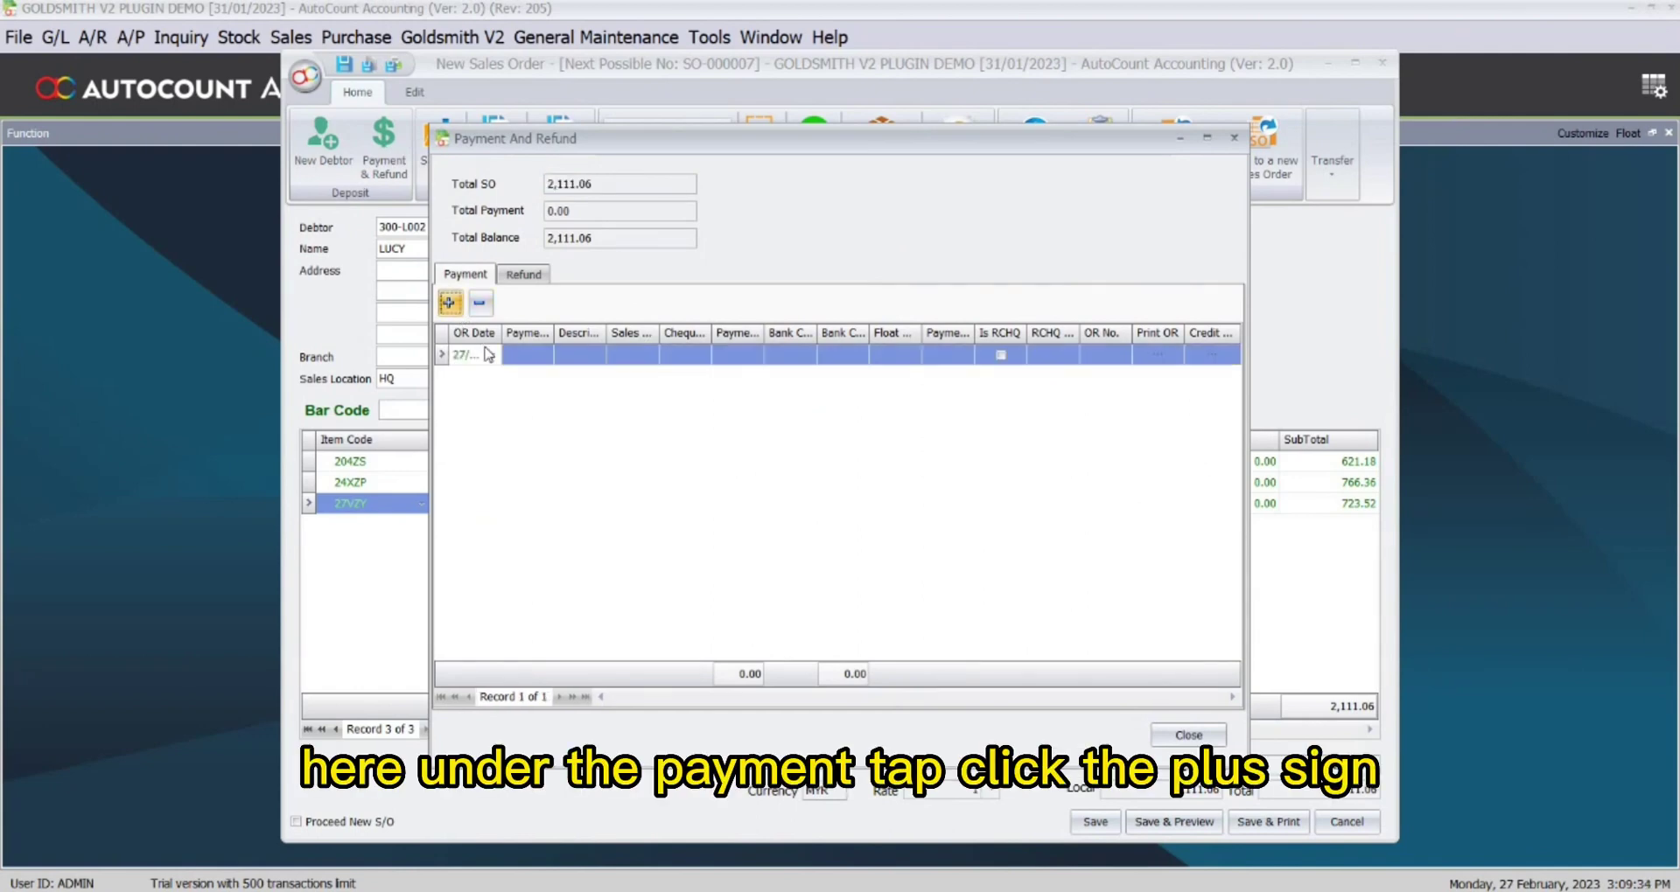
{"action": "left_click", "coordinate": [534, 354]}
{"action": "left_click", "coordinate": [545, 355]}
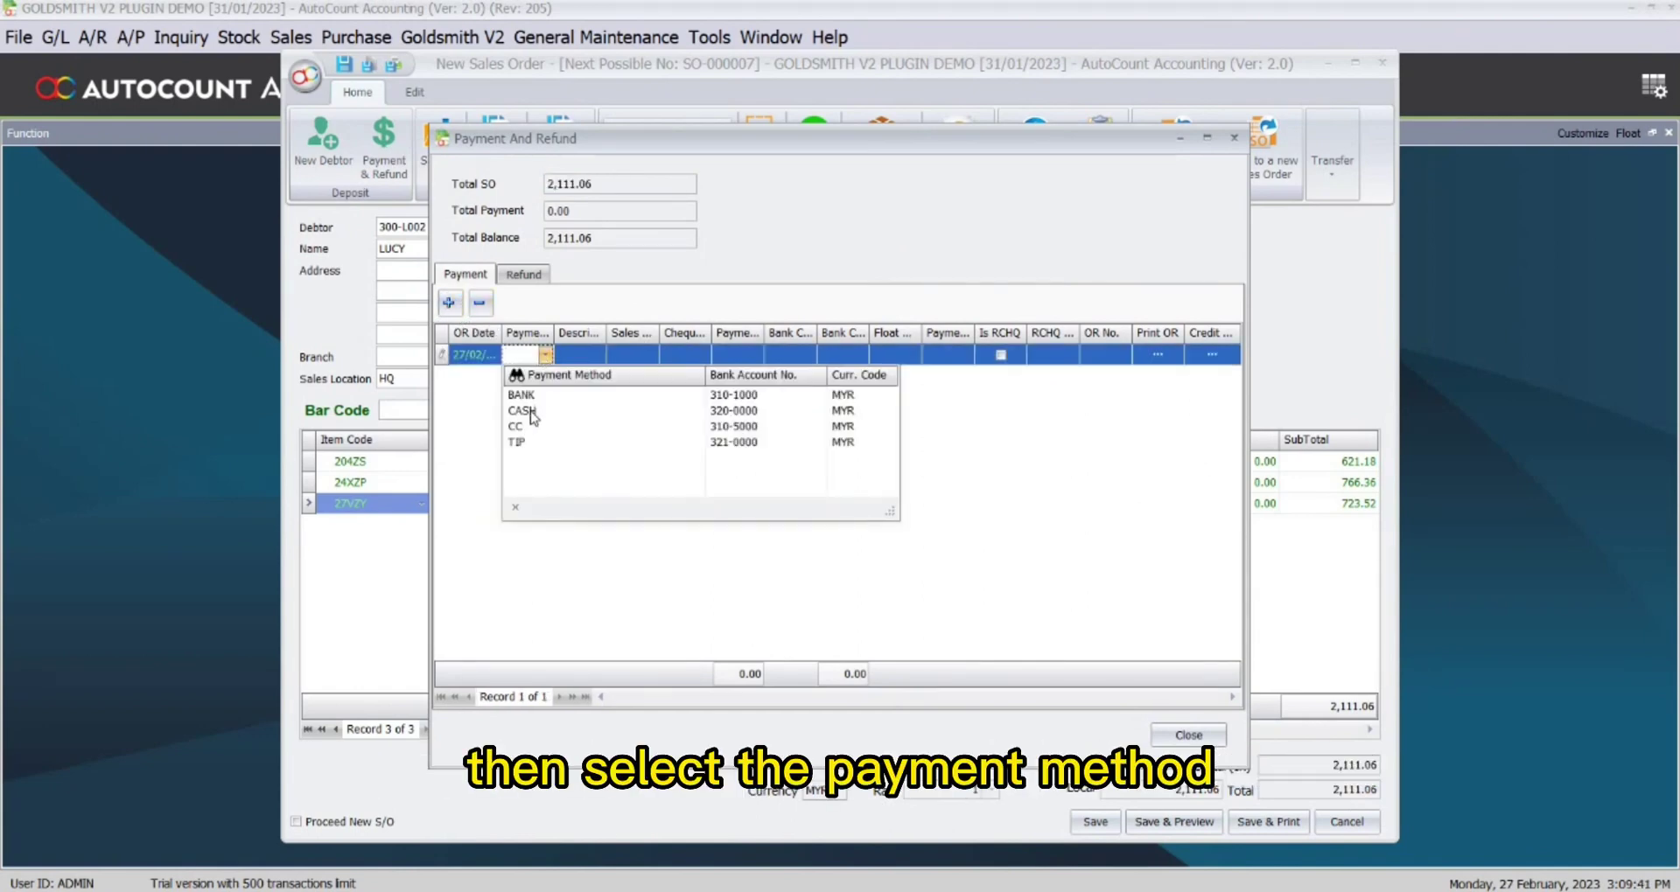
{"action": "left_click", "coordinate": [525, 410]}
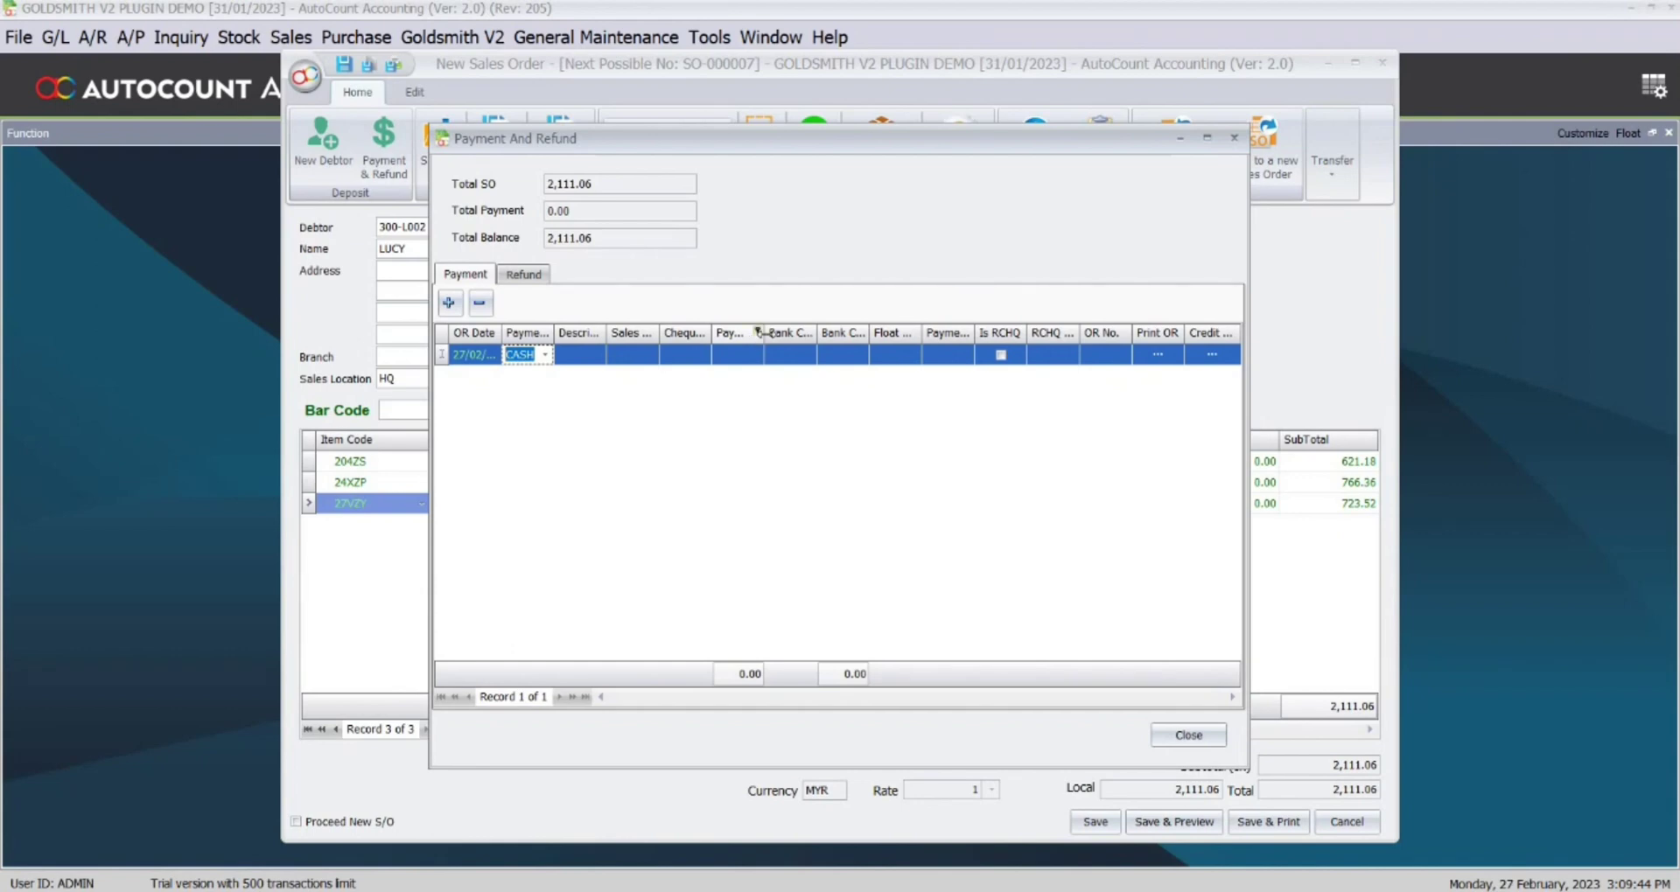
{"action": "left_click_drag", "start_coordinate": [764, 333], "coordinate": [824, 333]}
{"action": "left_click", "coordinate": [780, 359]}
{"action": "type", "text": "500"}
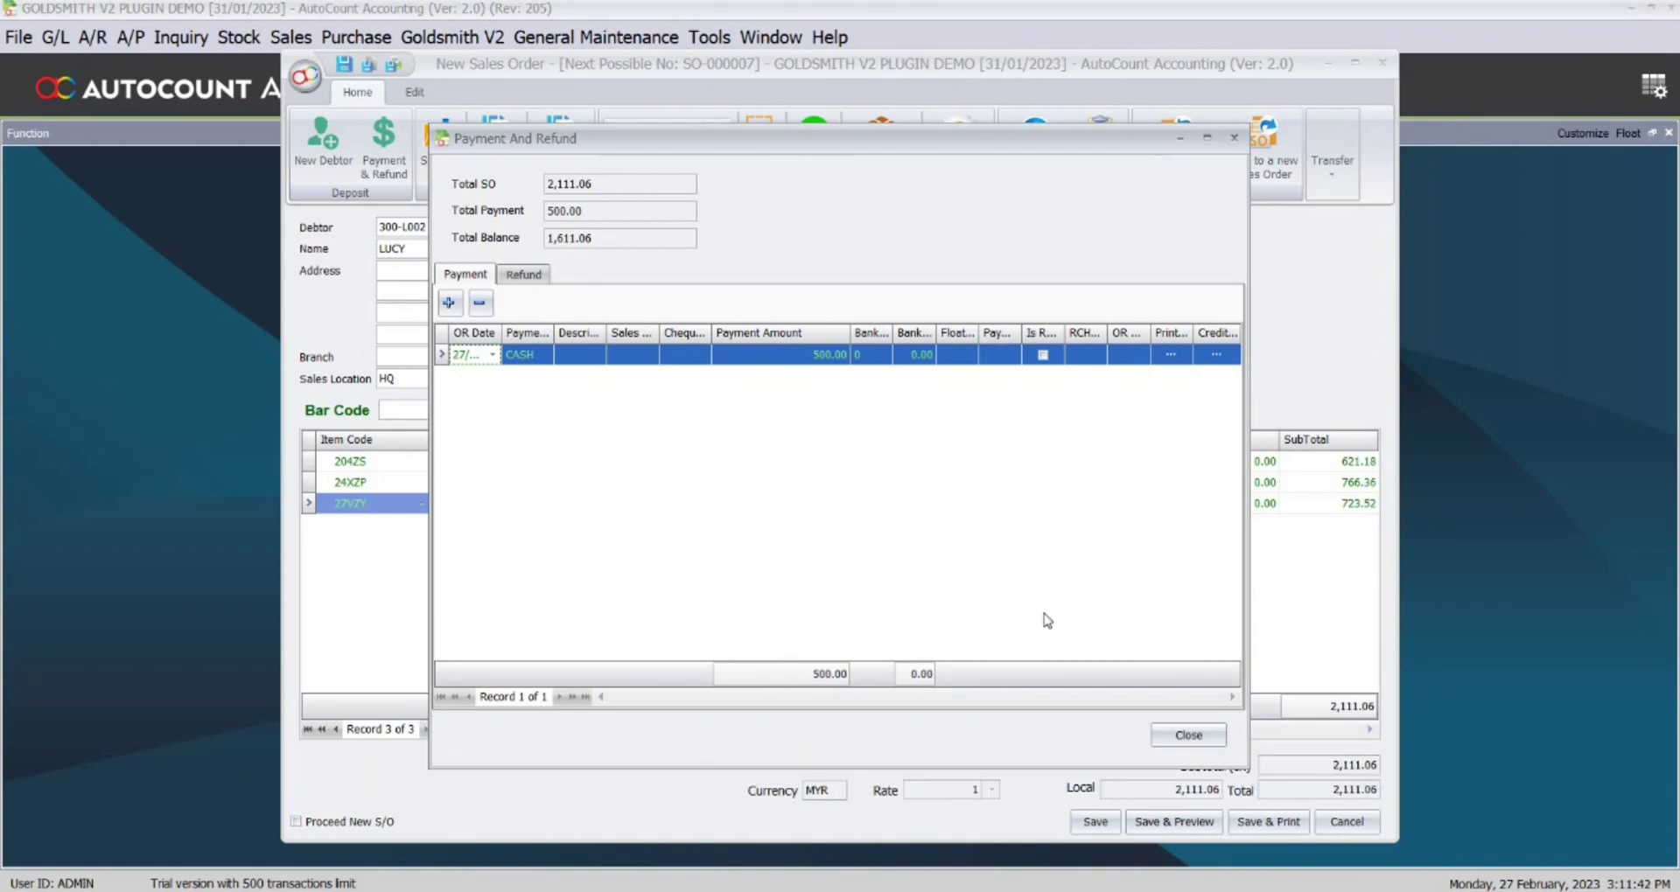
{"action": "left_click", "coordinate": [1188, 737]}
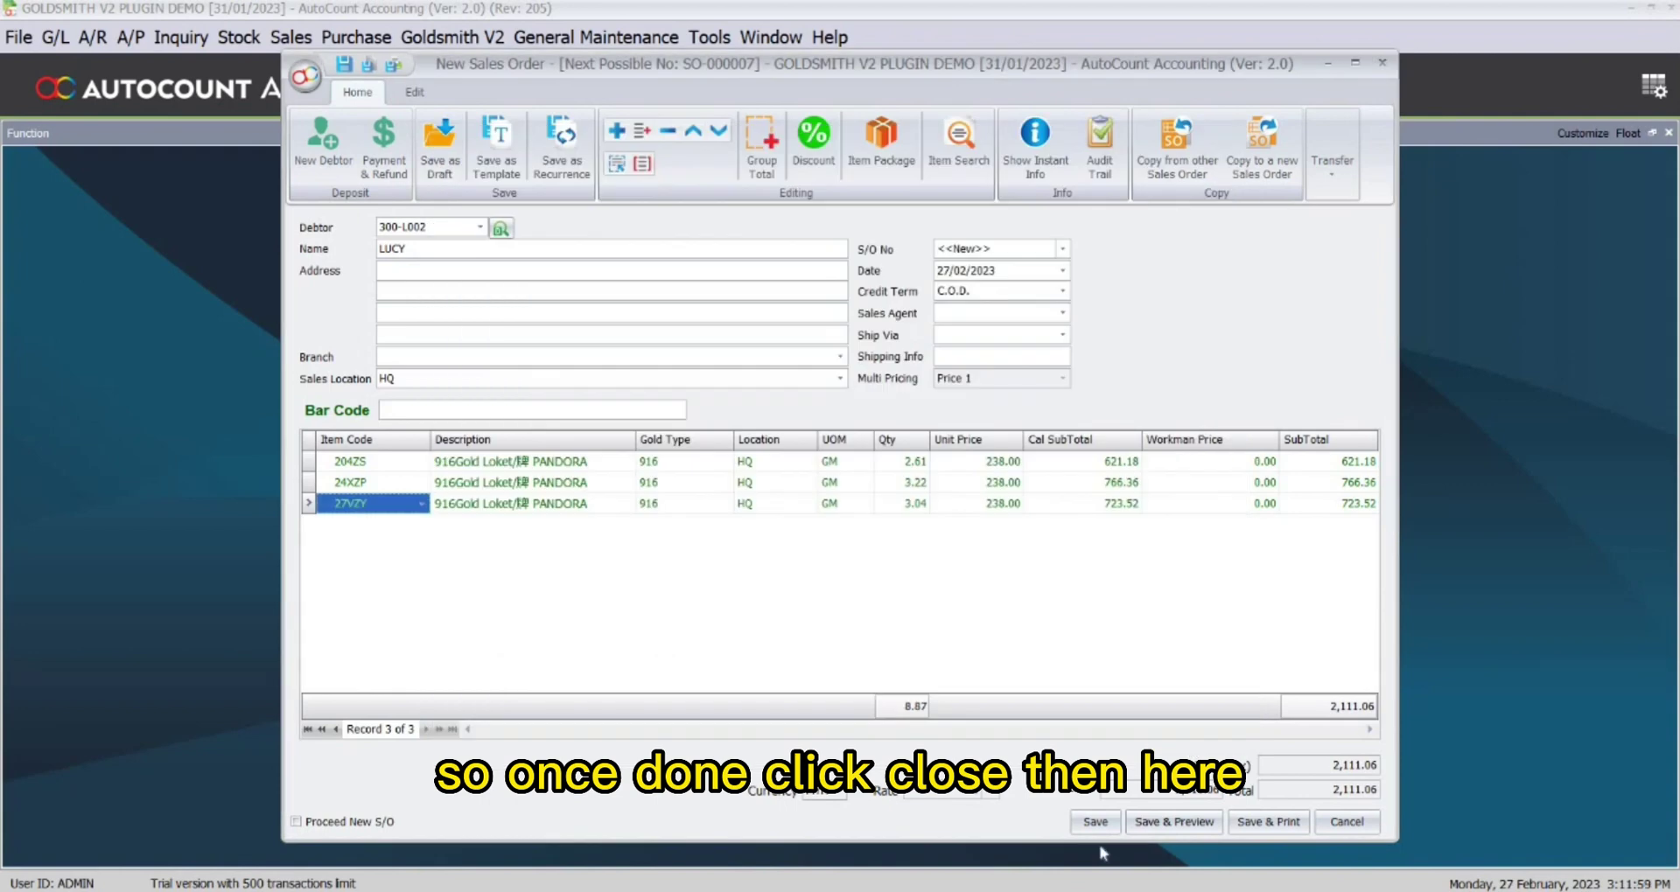
{"action": "left_click", "coordinate": [1097, 823]}
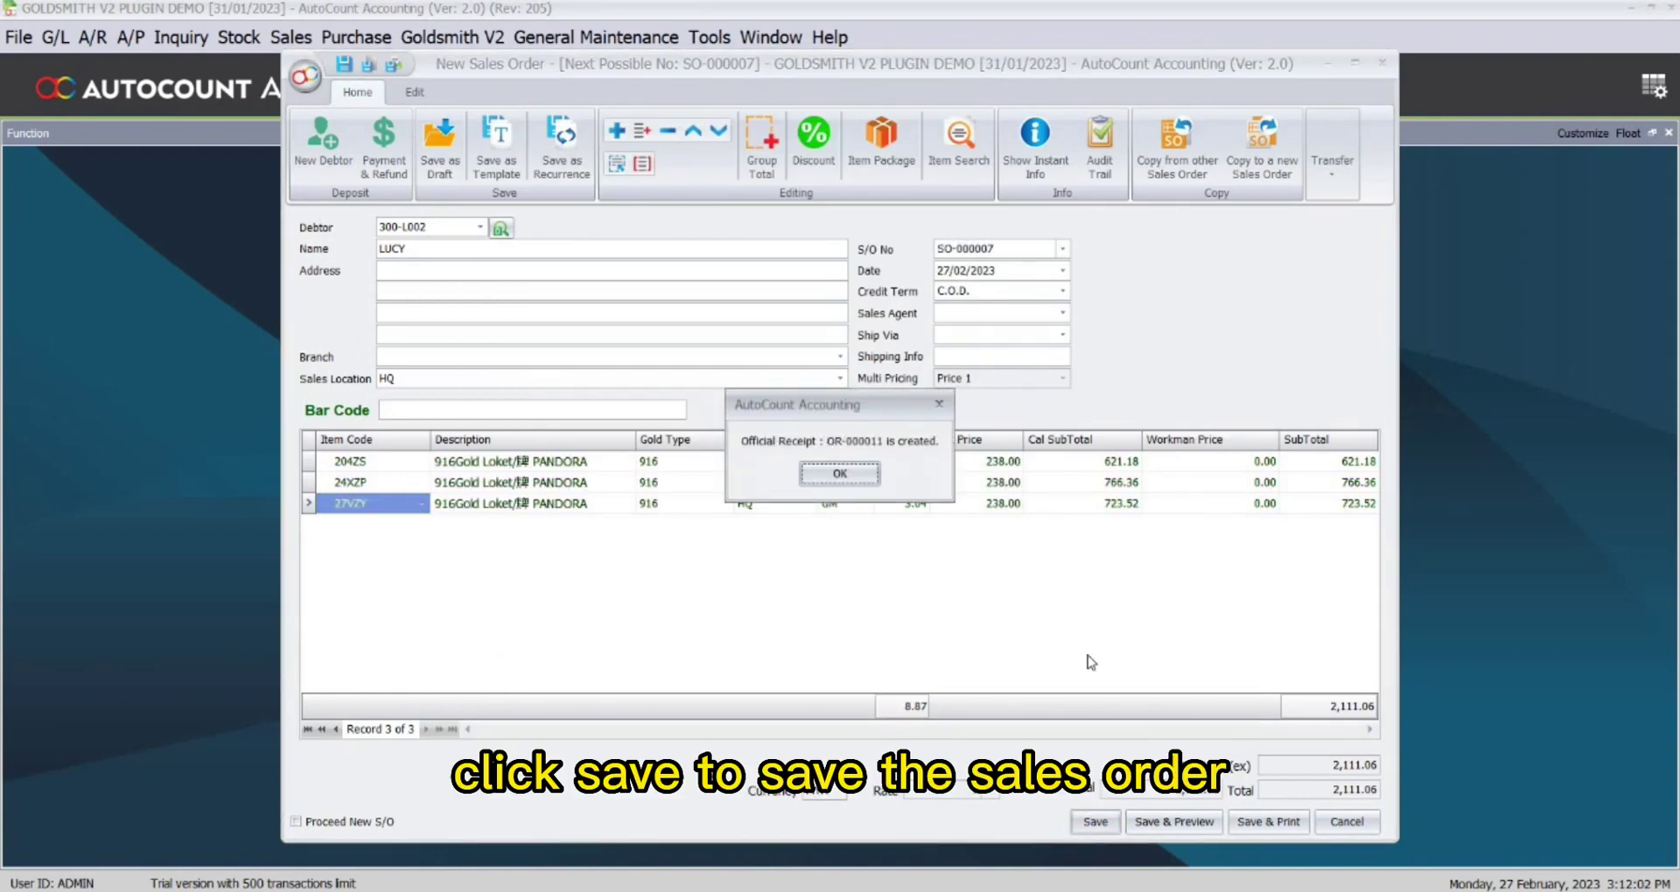